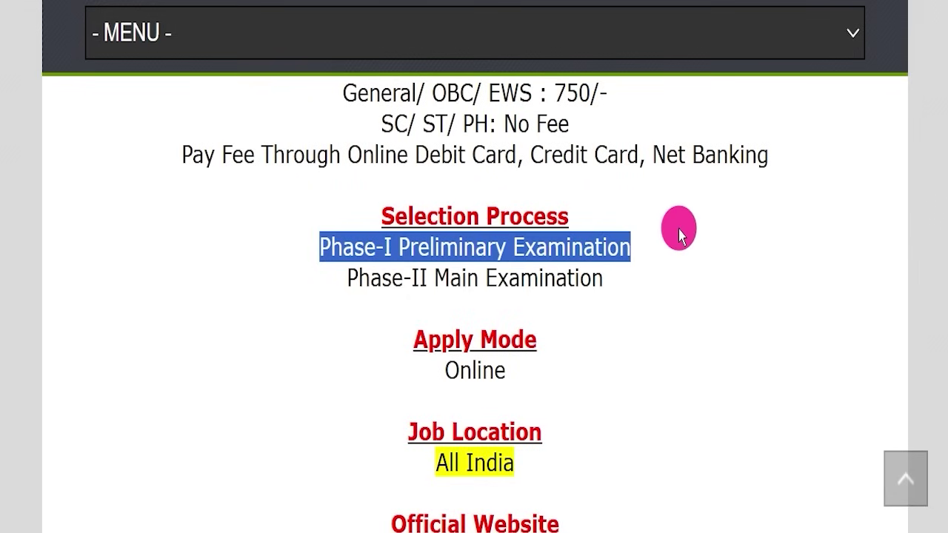
# - Review the apply mode, job location and official website details in the SBI job post
pyautogui.moveTo(339, 376); pyautogui.dragTo(614, 360)
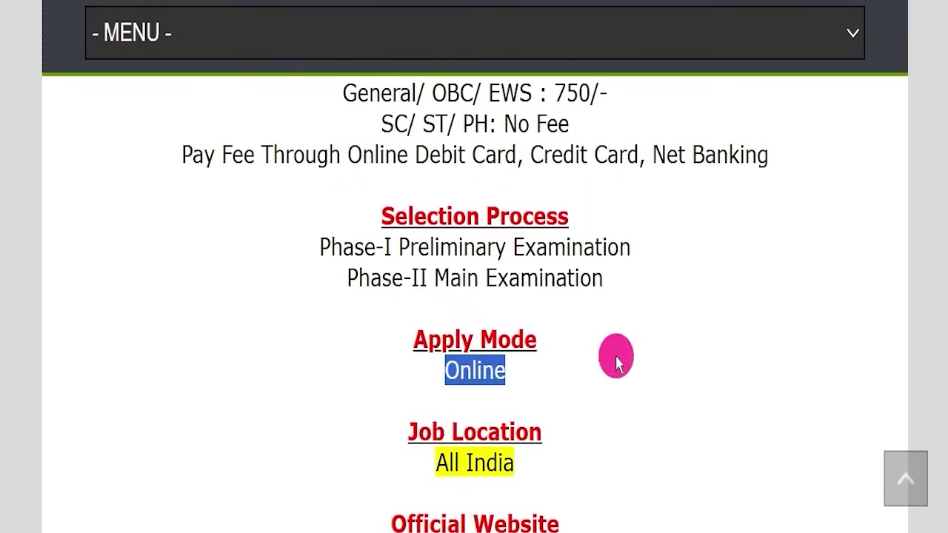
pyautogui.moveTo(356, 460); pyautogui.dragTo(546, 441)
pyautogui.scroll(-3, 637, 298)
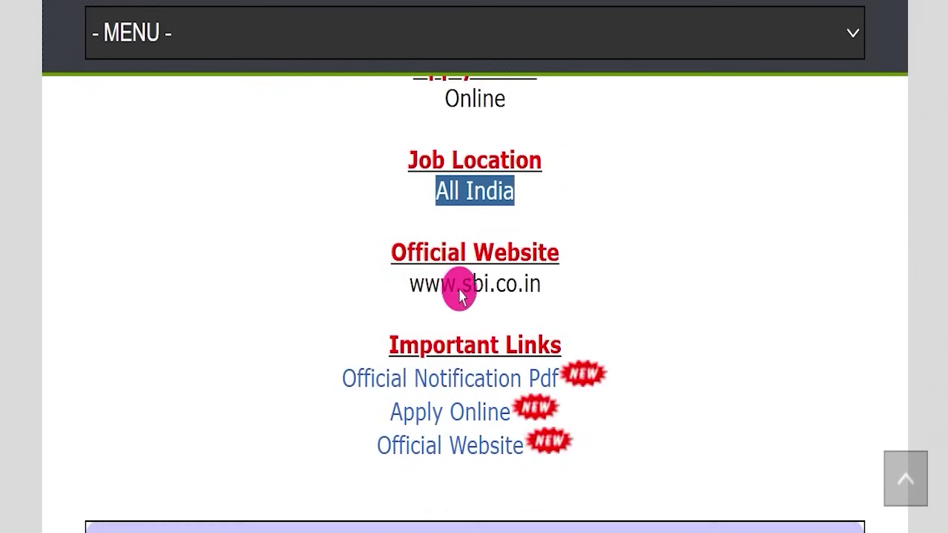
pyautogui.moveTo(319, 277); pyautogui.dragTo(684, 271)
pyautogui.scroll(-1, 685, 274)
pyautogui.click(685, 268)
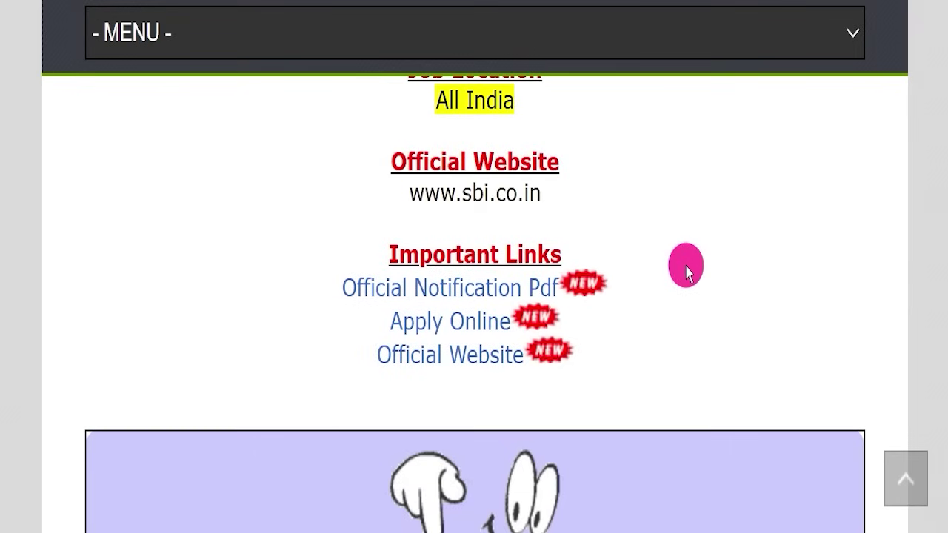
# - Open the Official Notification Pdf from the job post's Important Links
pyautogui.moveTo(318, 237); pyautogui.dragTo(652, 334)
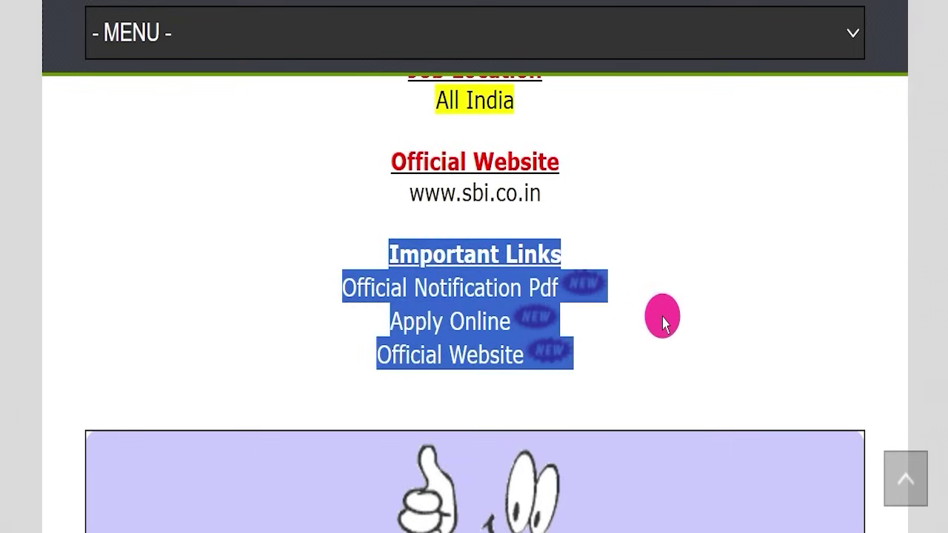
pyautogui.click(652, 334)
pyautogui.moveTo(326, 288); pyautogui.dragTo(557, 286)
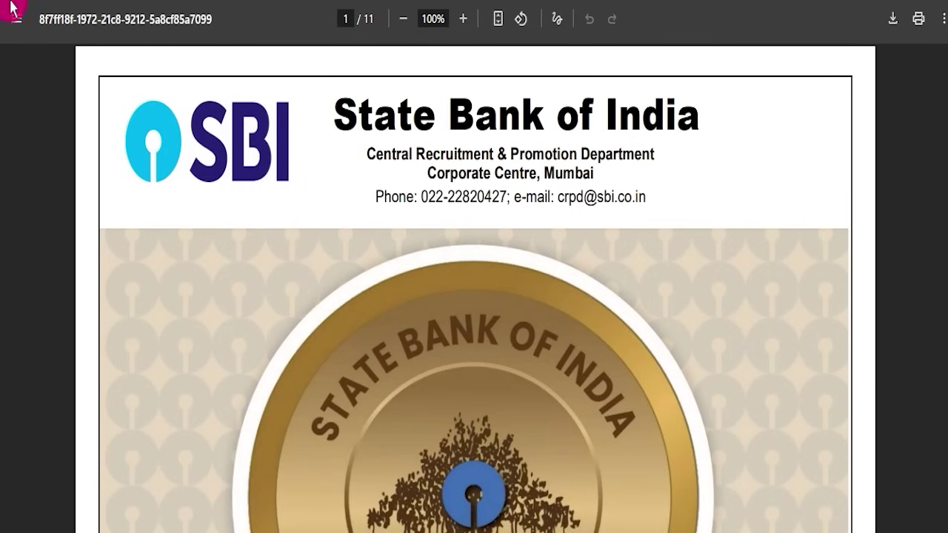
# - Read the notification's state-wise vacancy table, age limit and age relaxation table
pyautogui.scroll(-10, 377, 237)
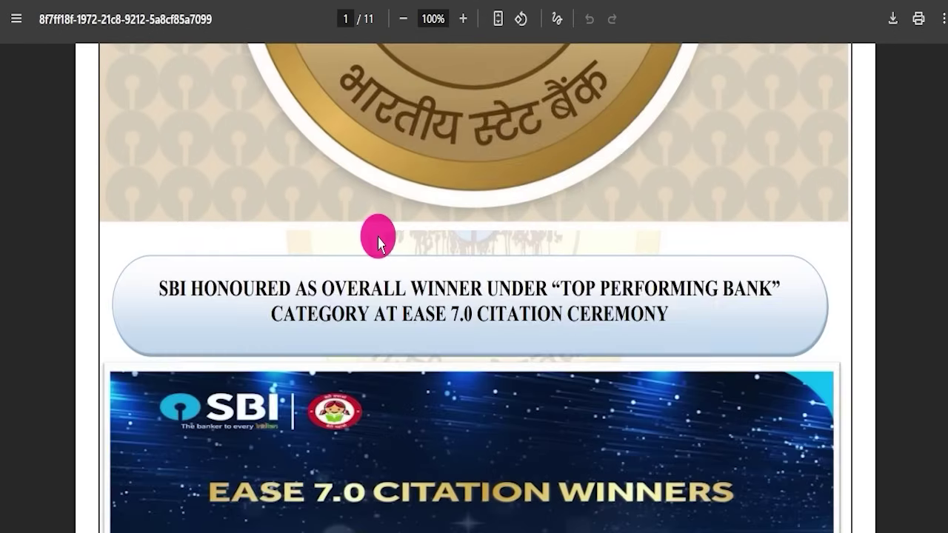
pyautogui.scroll(-15, 379, 241)
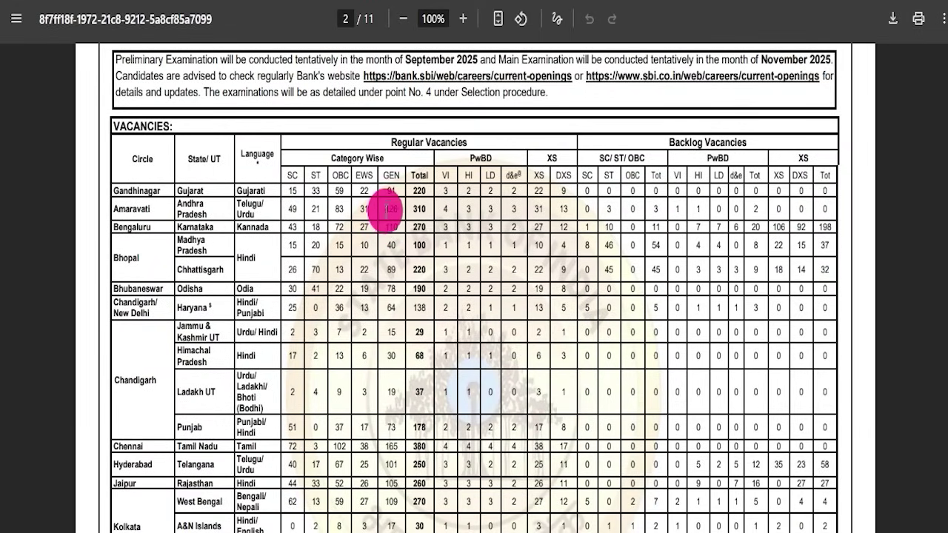
pyautogui.scroll(-10, 394, 211)
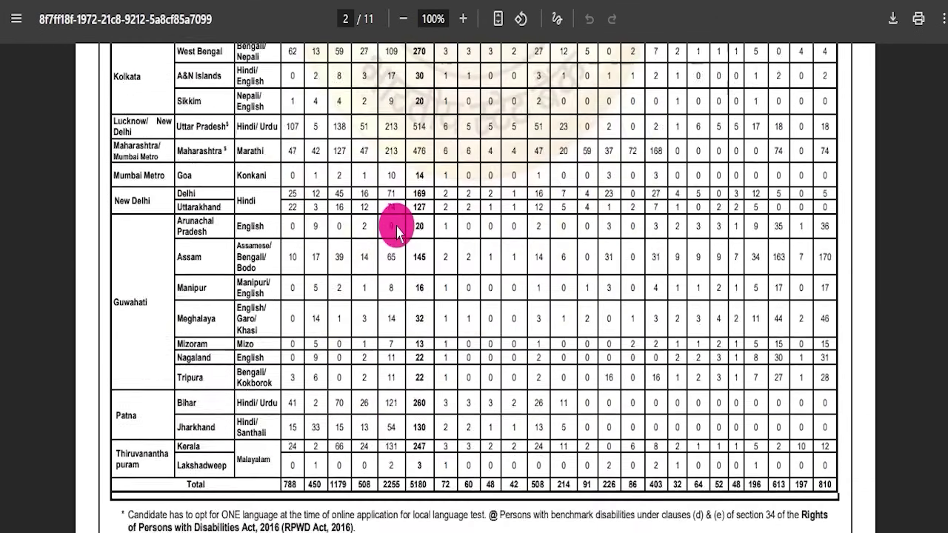
pyautogui.scroll(-15, 397, 228)
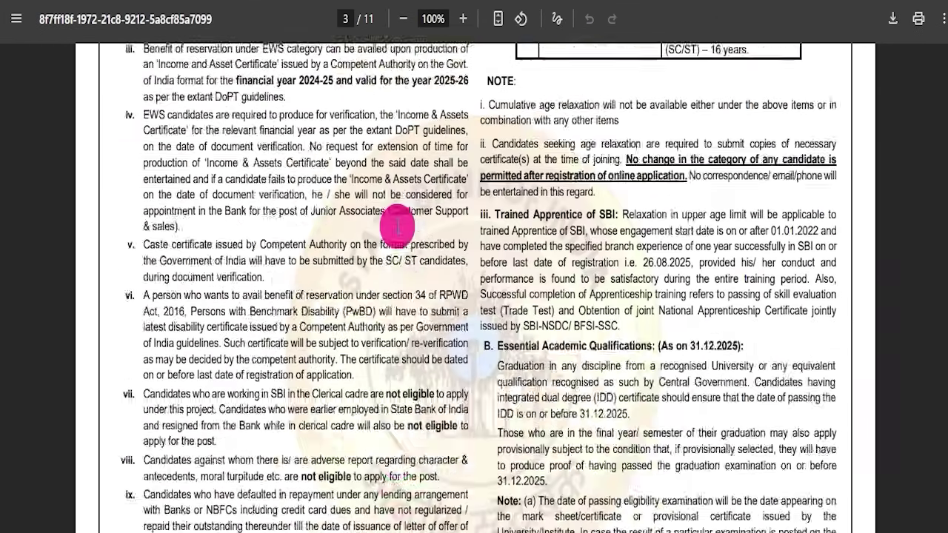
pyautogui.scroll(-5, 398, 232)
pyautogui.scroll(3, 333, 205)
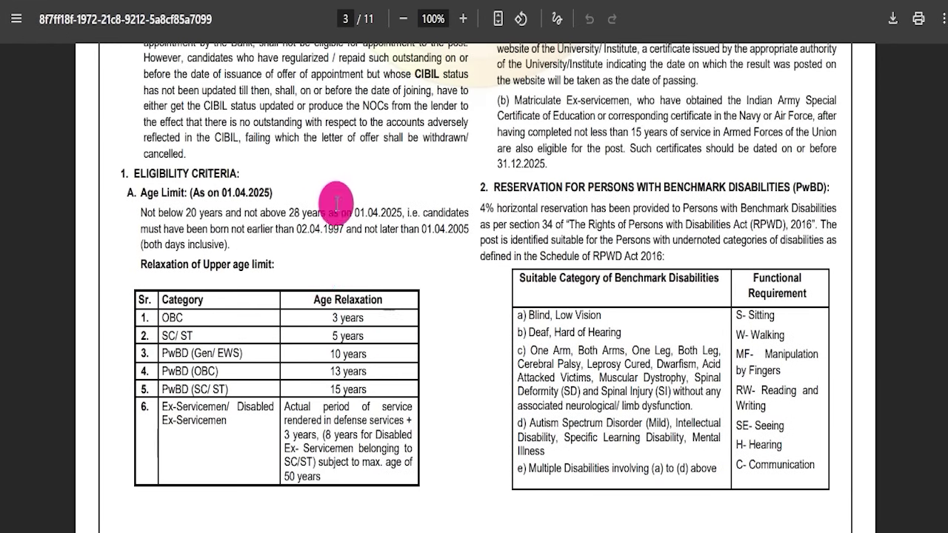
pyautogui.moveTo(192, 324); pyautogui.dragTo(405, 362)
# - Examine the selection procedure, Phase-I and Phase-II exam patterns, application instructions and the tentative exam centre list in Annexure-I
pyautogui.scroll(-15, 431, 292)
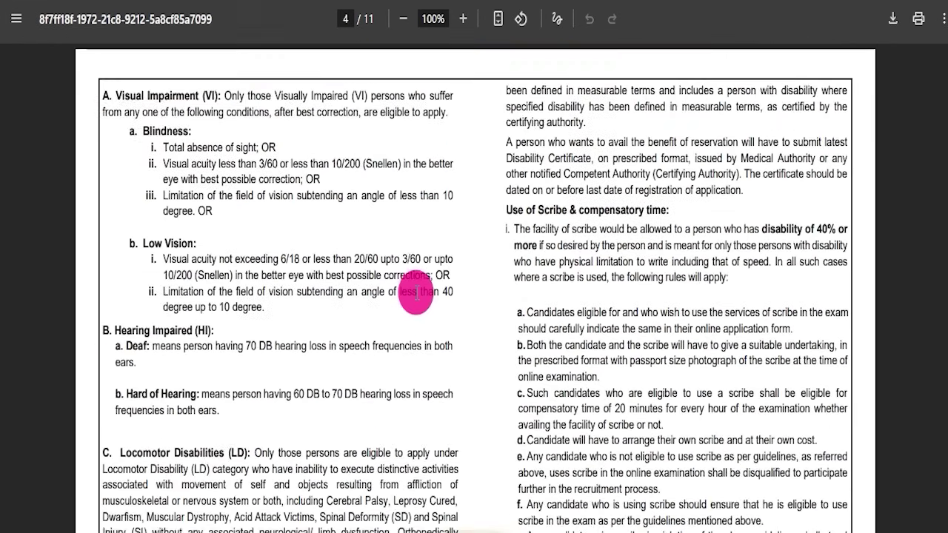
pyautogui.scroll(-15, 429, 309)
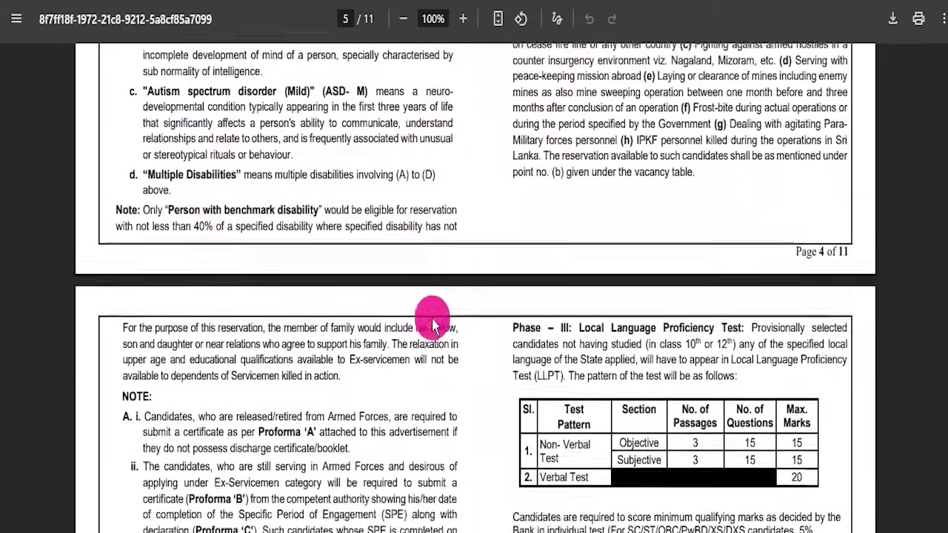
pyautogui.scroll(-10, 601, 255)
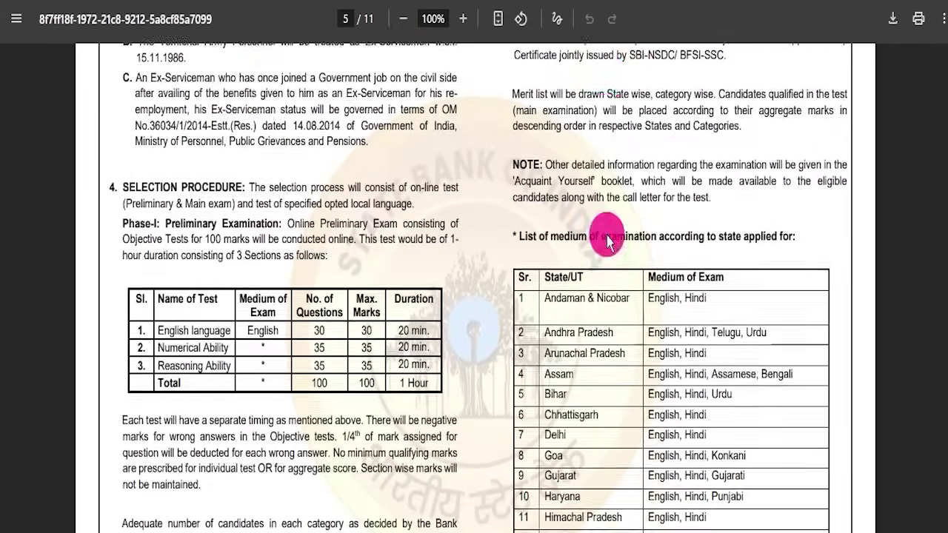
pyautogui.scroll(-3, 299, 215)
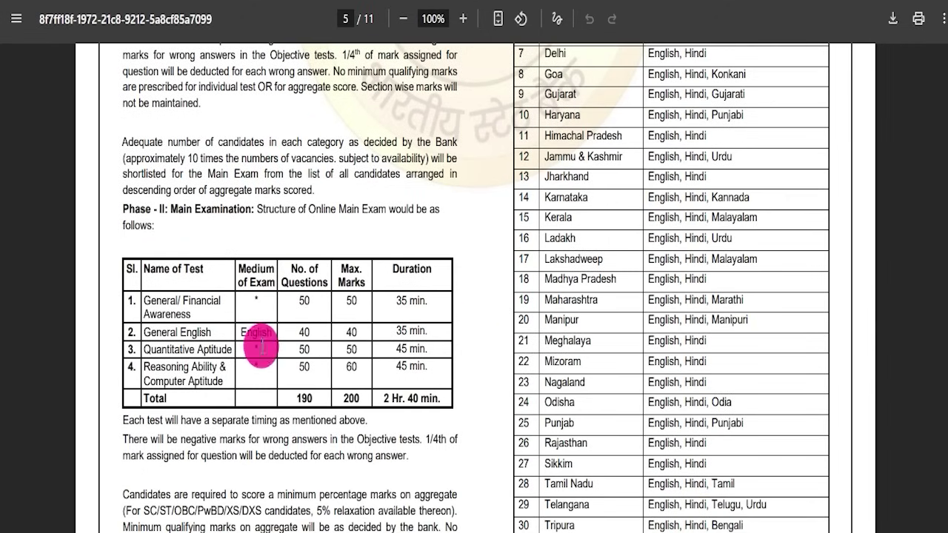
pyautogui.scroll(3, 510, 322)
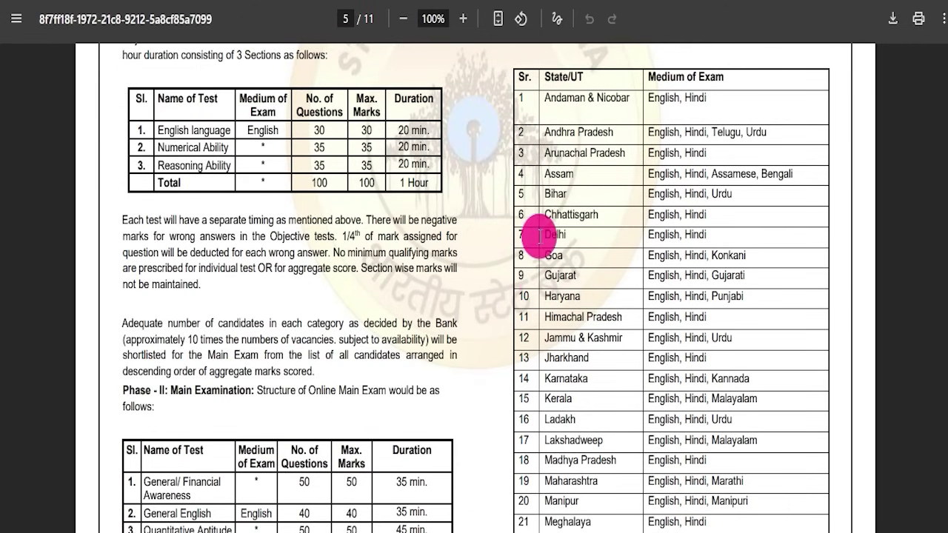
pyautogui.scroll(-15, 444, 284)
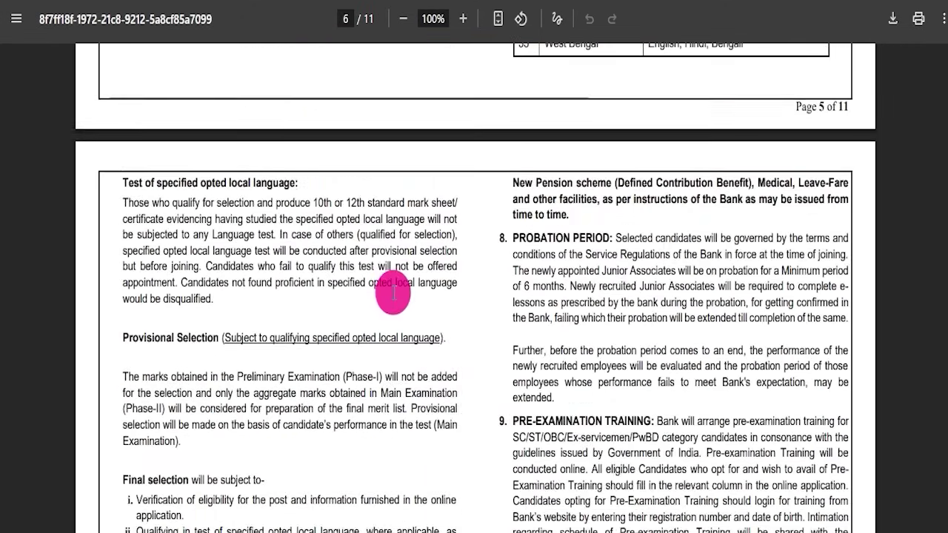
pyautogui.scroll(-15, 399, 303)
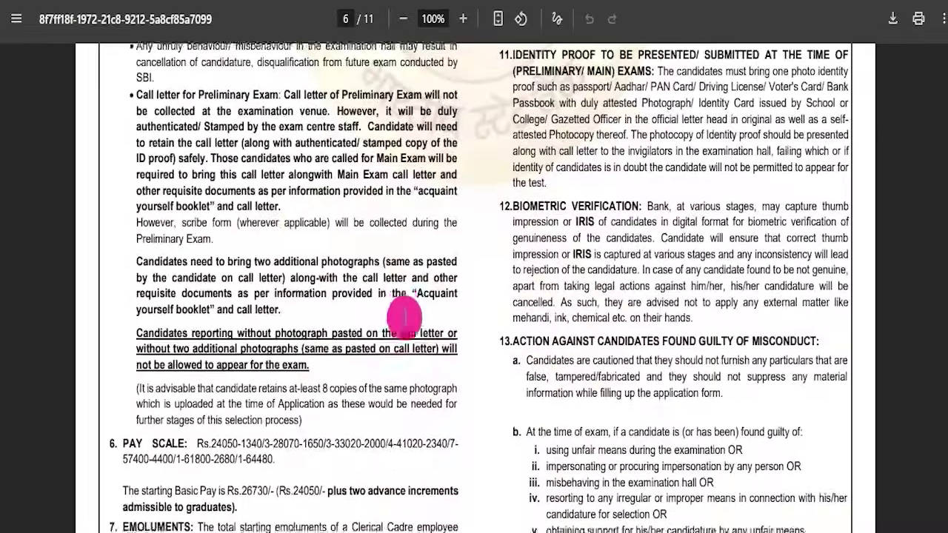
pyautogui.scroll(-15, 405, 326)
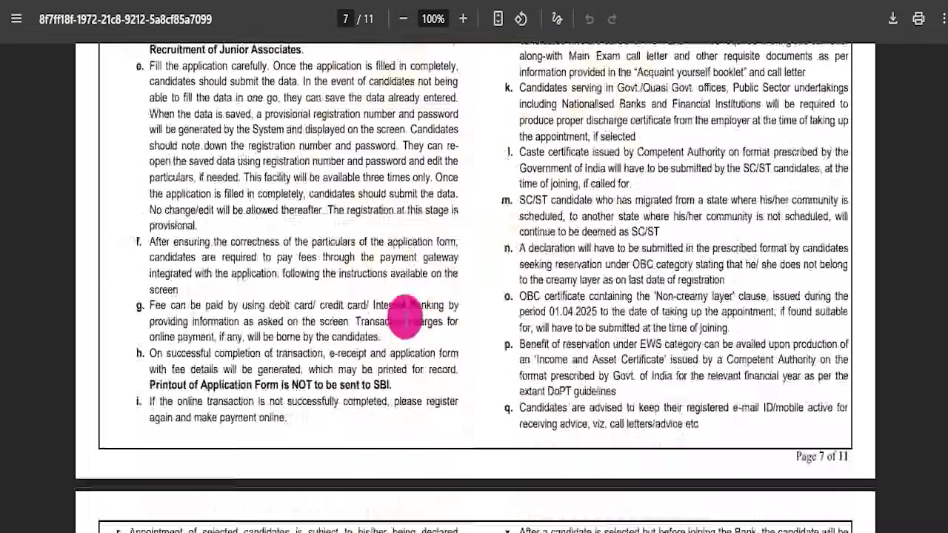
pyautogui.scroll(-1, 407, 314)
pyautogui.scroll(1, 406, 314)
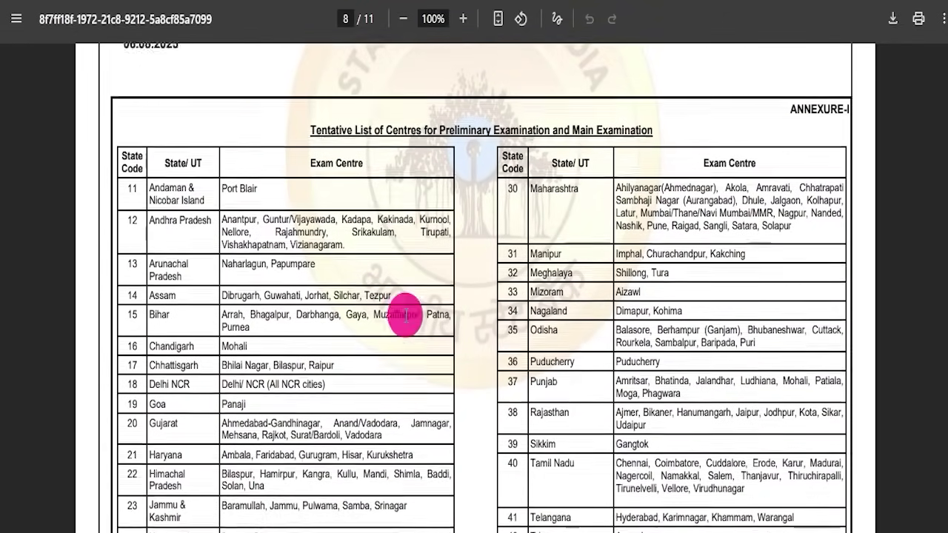
pyautogui.moveTo(308, 201); pyautogui.dragTo(646, 388)
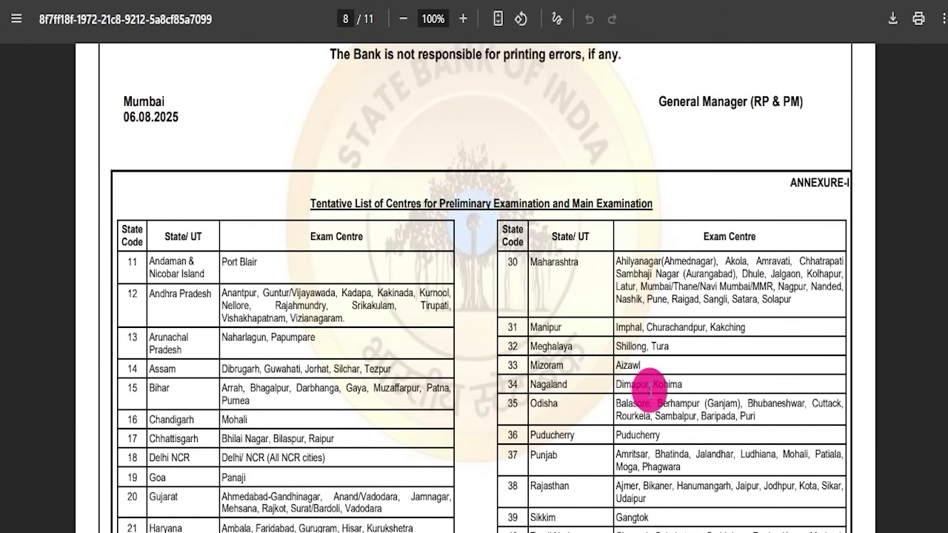
# - Examine the page 9 guidelines for the photograph image and for scanning the documents
pyautogui.scroll(-15, 322, 282)
pyautogui.scroll(4, 343, 288)
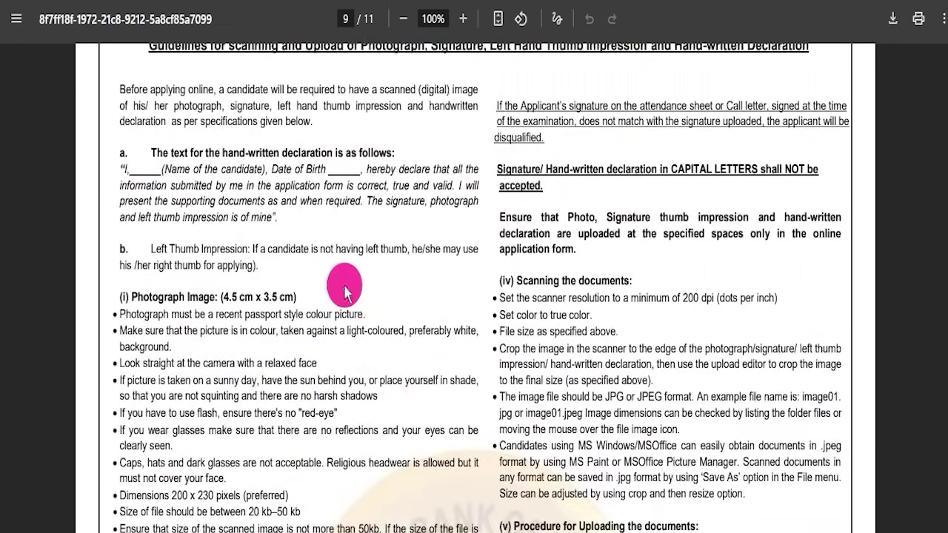
pyautogui.scroll(-1, 346, 292)
pyautogui.moveTo(120, 207); pyautogui.dragTo(330, 438)
pyautogui.scroll(-1, 396, 341)
pyautogui.scroll(1, 396, 341)
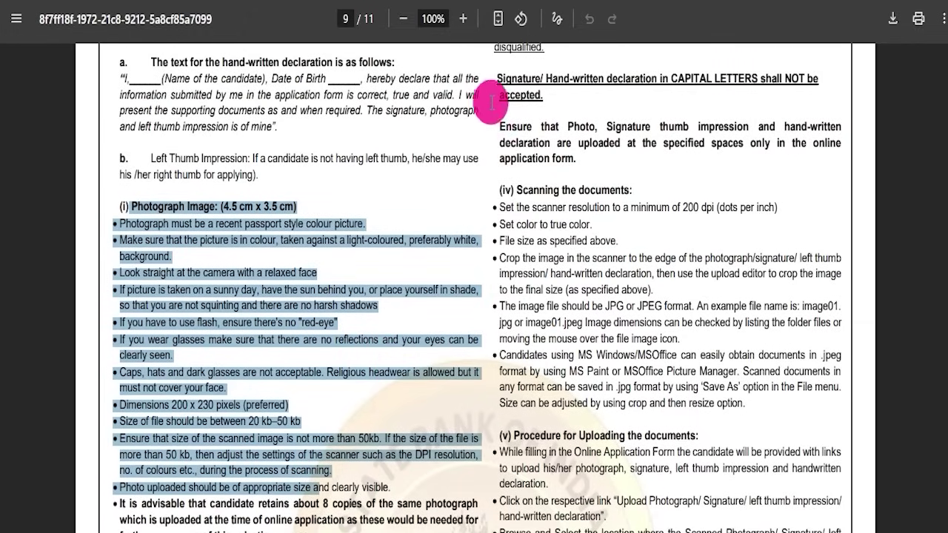
pyautogui.click(523, 217)
pyautogui.moveTo(523, 217); pyautogui.dragTo(642, 437)
pyautogui.scroll(-4, 652, 311)
pyautogui.click(599, 346)
pyautogui.scroll(-4, 444, 319)
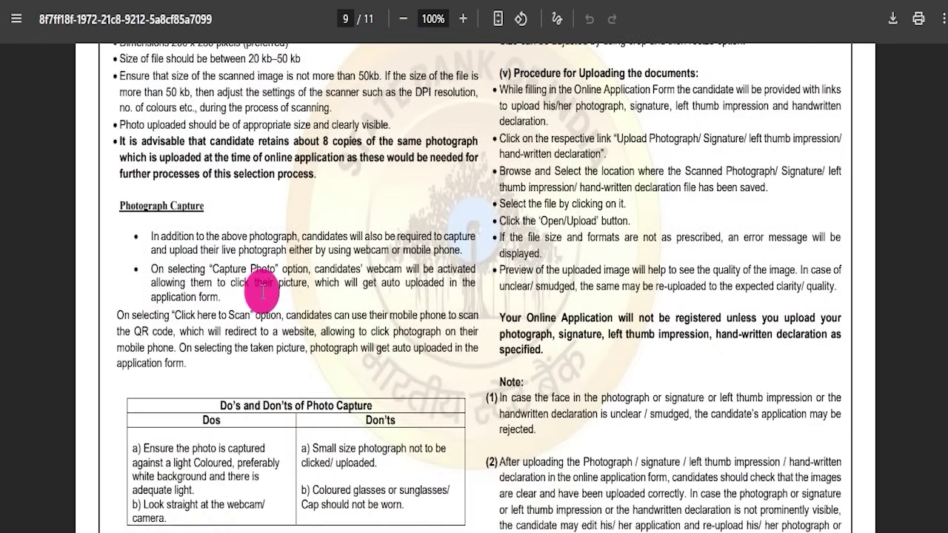
# - Read the photograph capture instructions and document upload guidelines, and skim the certificate proformas on page 10
pyautogui.moveTo(151, 237); pyautogui.dragTo(186, 364)
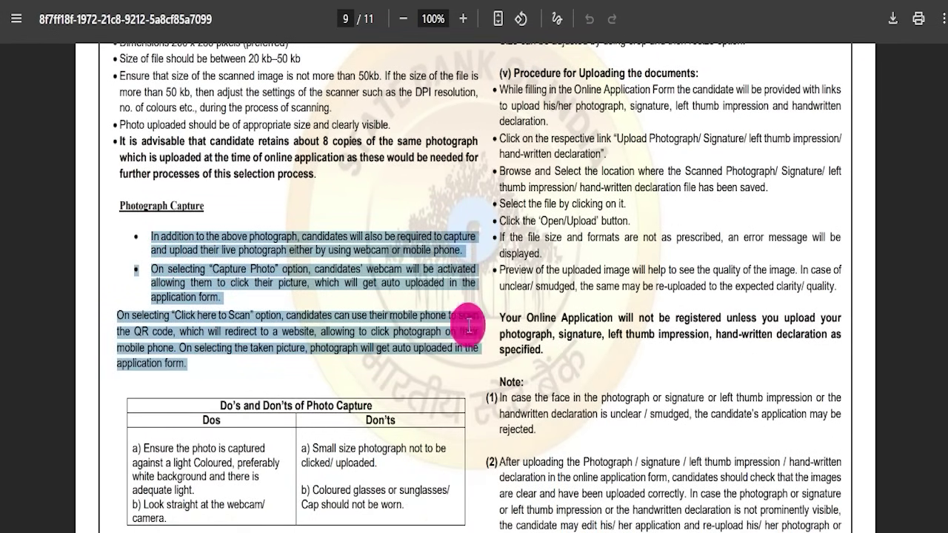
pyautogui.scroll(4, 467, 326)
pyautogui.moveTo(527, 239); pyautogui.dragTo(693, 454)
pyautogui.scroll(-8, 624, 335)
pyautogui.scroll(-4, 597, 355)
pyautogui.moveTo(134, 186)
pyautogui.mouseDown()
pyautogui.moveTo(350, 184)
pyautogui.moveTo(252, 230)
pyautogui.moveTo(200, 328)
pyautogui.moveTo(239, 445)
pyautogui.moveTo(320, 502)
pyautogui.mouseUp()
pyautogui.scroll(-1, 454, 315)
pyautogui.scroll(-10, 453, 315)
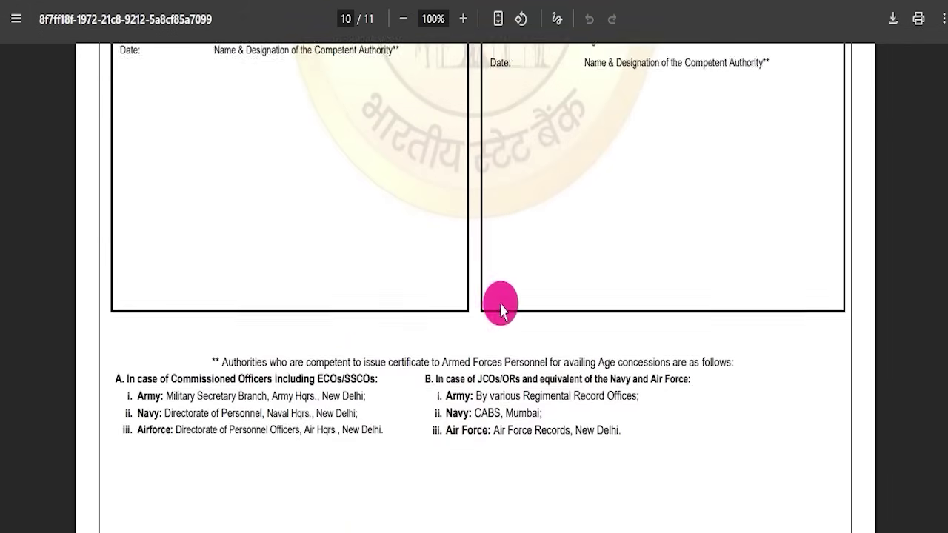
# - Go back from the notification to the job post and open its Apply Online link
pyautogui.scroll(20, 519, 284)
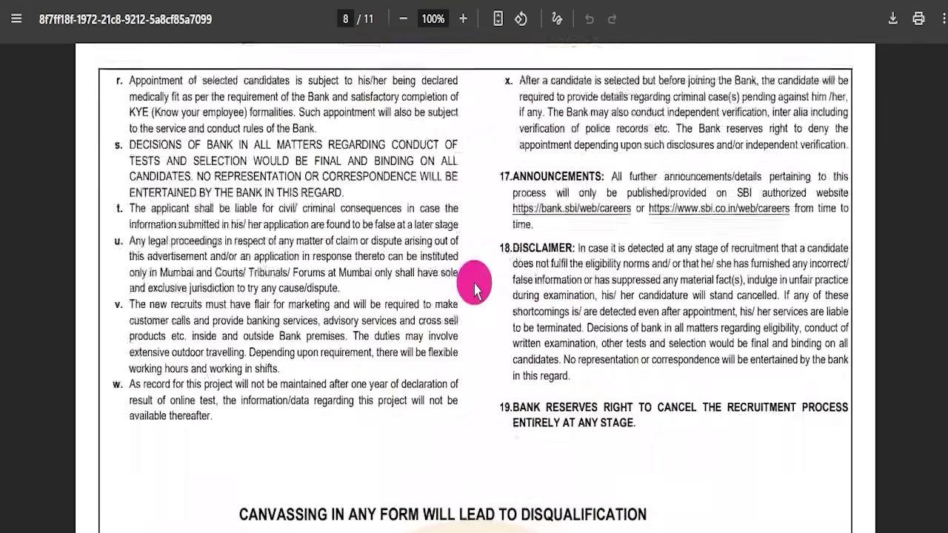
pyautogui.scroll(20, 474, 296)
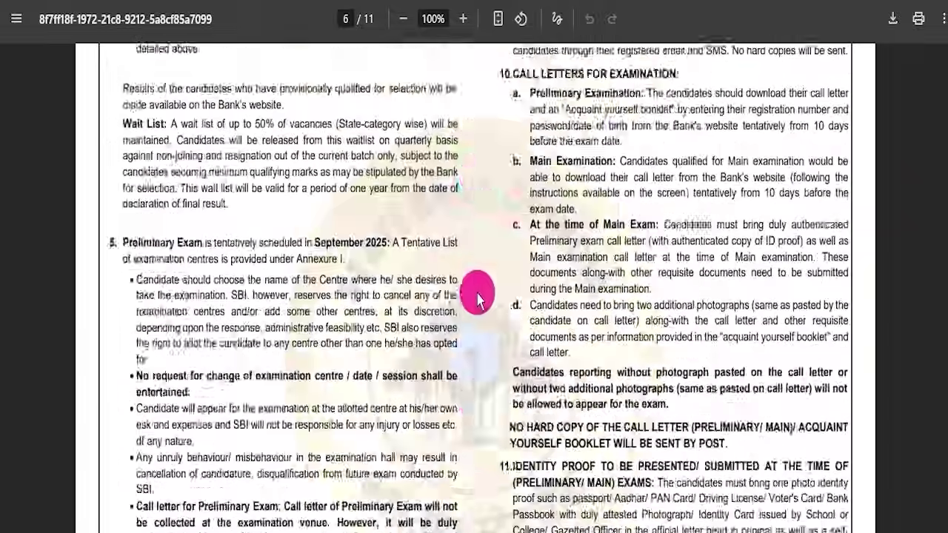
pyautogui.scroll(20, 478, 300)
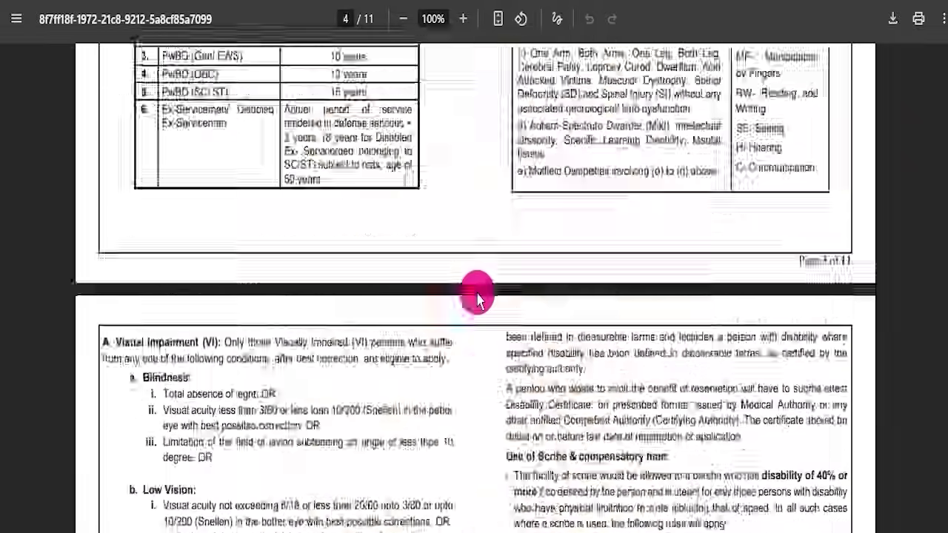
pyautogui.scroll(20, 478, 300)
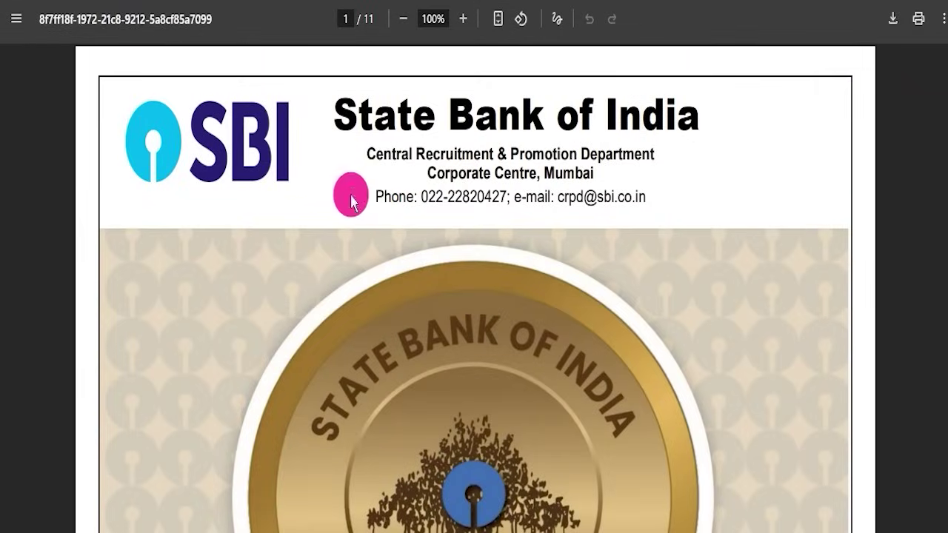
pyautogui.moveTo(369, 154); pyautogui.dragTo(333, 180)
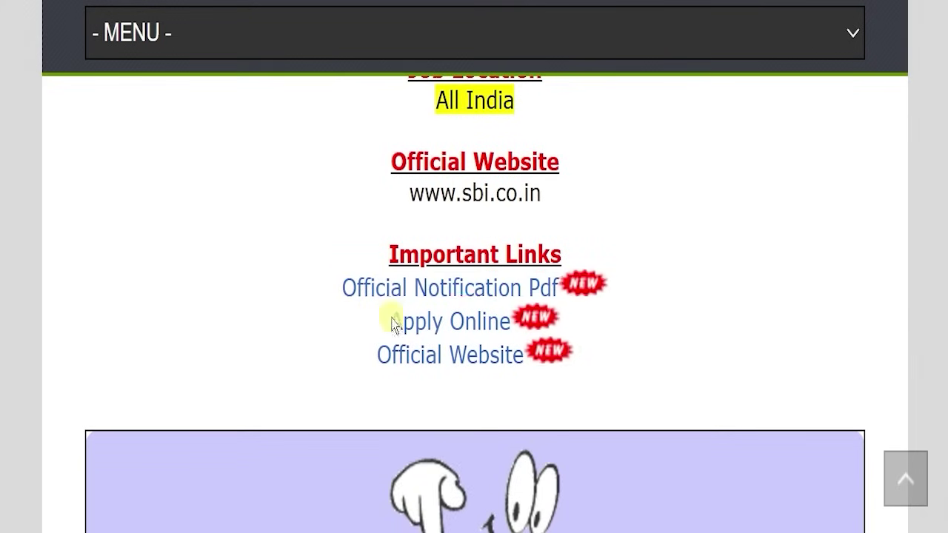
pyautogui.moveTo(392, 320); pyautogui.dragTo(504, 318)
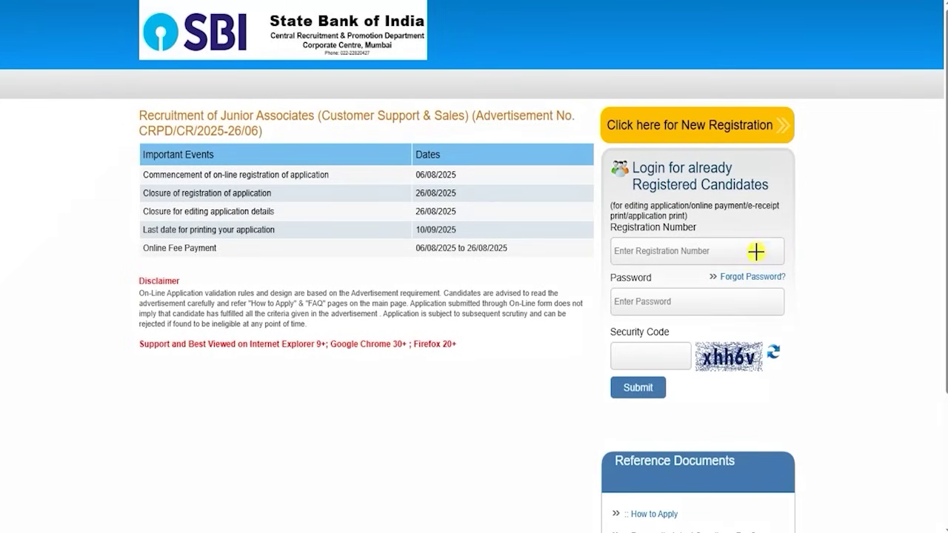
# - Mark the login form's registration number, password and security code areas with red ticks and point a red arrow at Submit, then clear the annotations
pyautogui.moveTo(777, 267); pyautogui.dragTo(757, 314)
pyautogui.moveTo(761, 352)
pyautogui.mouseDown()
pyautogui.moveTo(769, 355)
pyautogui.moveTo(772, 329)
pyautogui.mouseUp()
pyautogui.moveTo(659, 354); pyautogui.dragTo(693, 330)
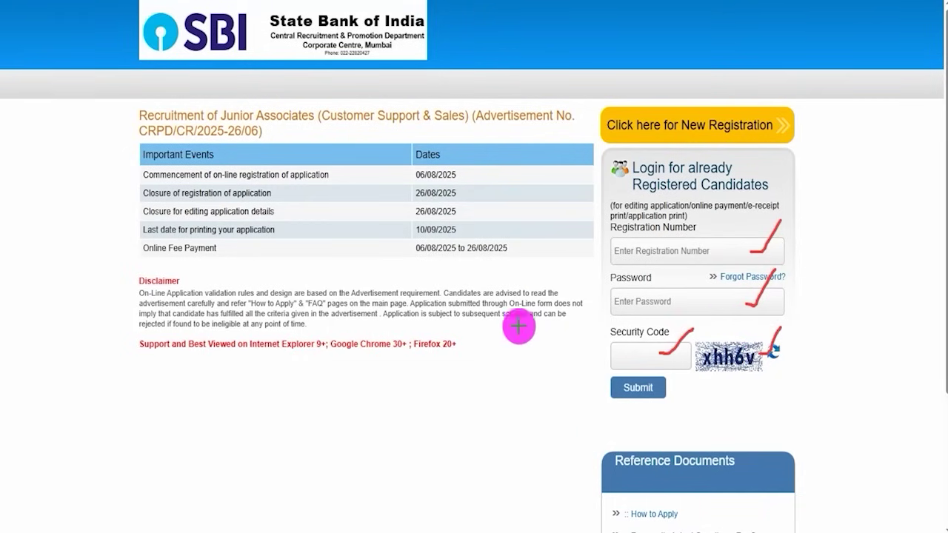
pyautogui.moveTo(440, 398); pyautogui.dragTo(592, 391)
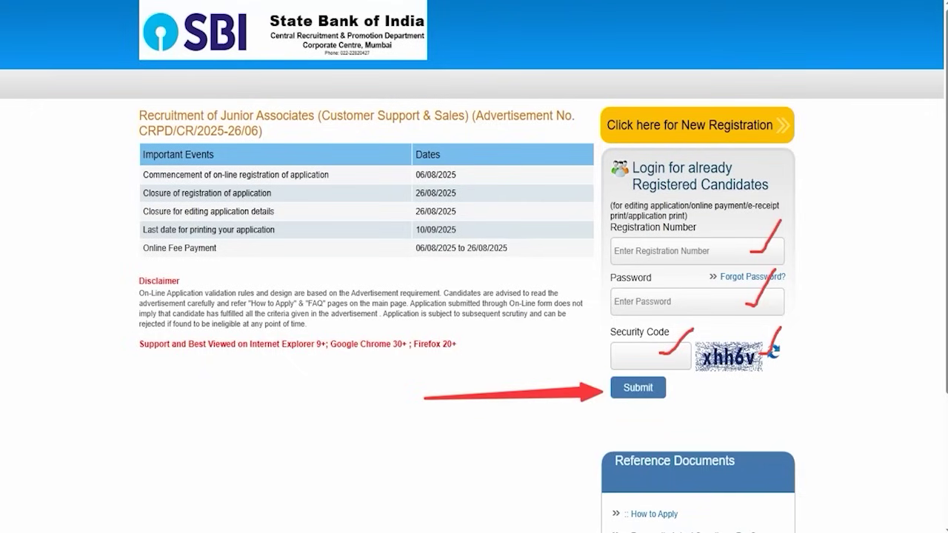
pyautogui.press('Escape')
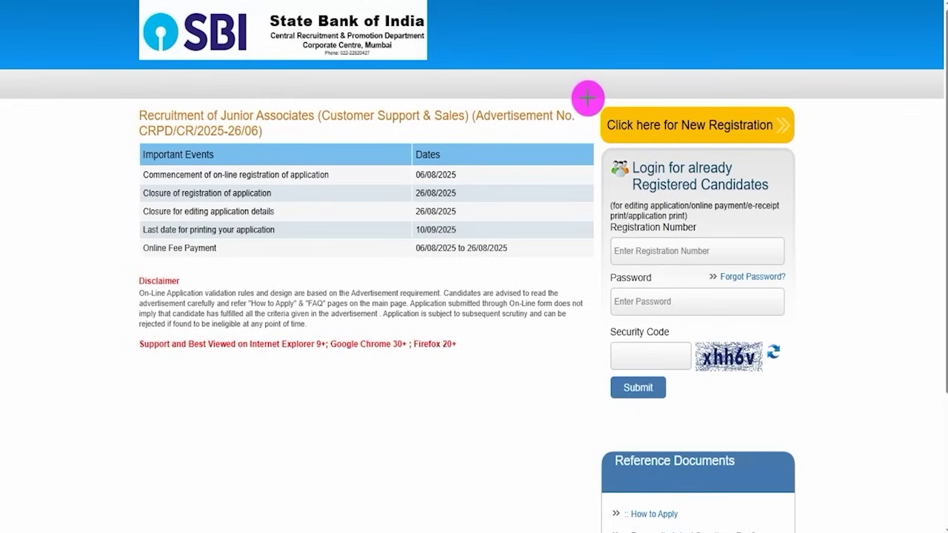
# - Draw a red rectangle around the new registration link on the recruitment page
pyautogui.moveTo(588, 98); pyautogui.dragTo(818, 149)
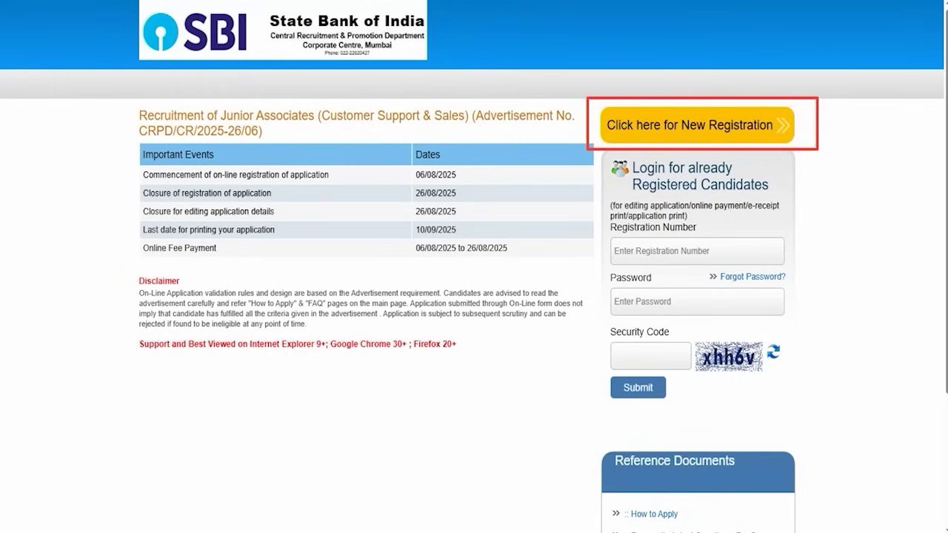
# - Open the new registration form and look over its Basic Info fields down to the security code
pyautogui.click(678, 129)
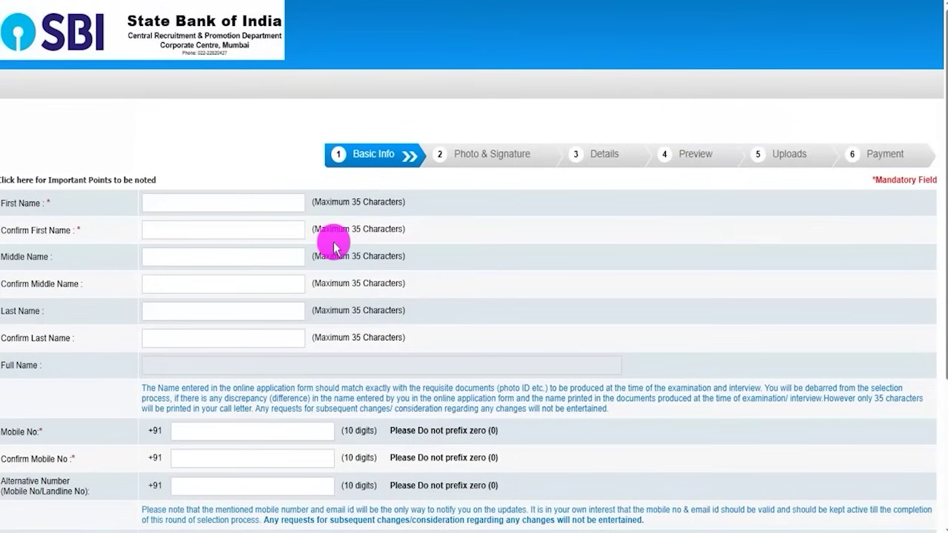
pyautogui.scroll(-1, 334, 239)
pyautogui.scroll(-1, 334, 244)
pyautogui.scroll(-1, 332, 241)
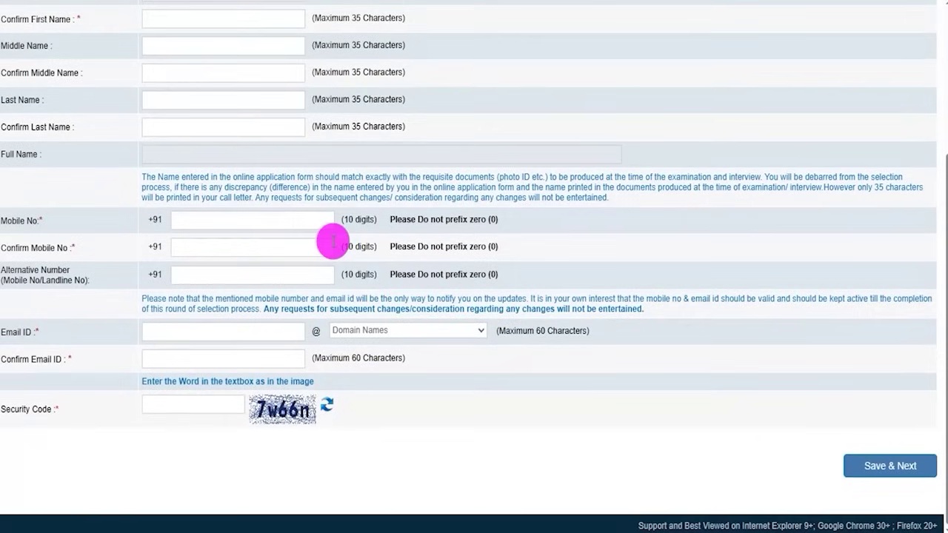
pyautogui.scroll(1, 942, 278)
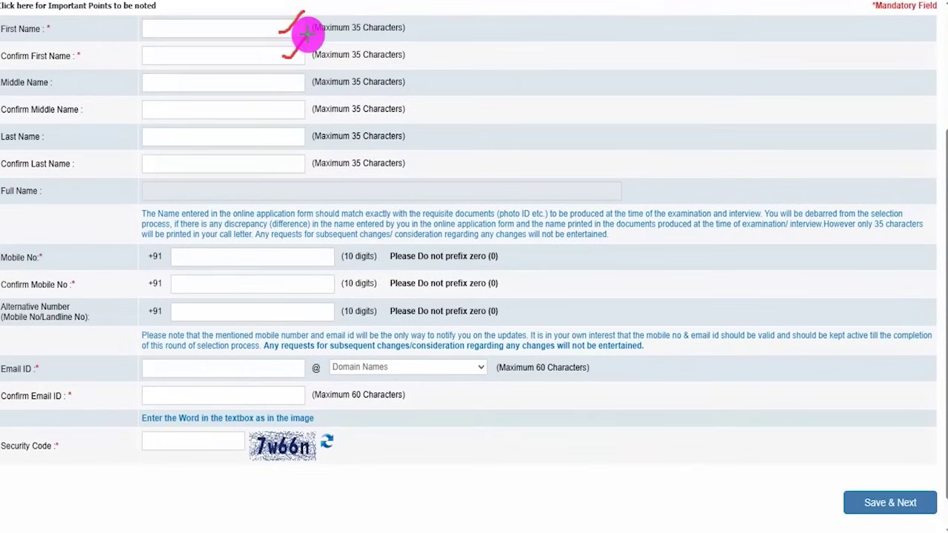
# - Mark the middle name, last name, mobile number and alternative number fields, including their confirmation fields, with red ticks
pyautogui.moveTo(269, 83); pyautogui.dragTo(286, 72)
pyautogui.moveTo(270, 112); pyautogui.dragTo(286, 99)
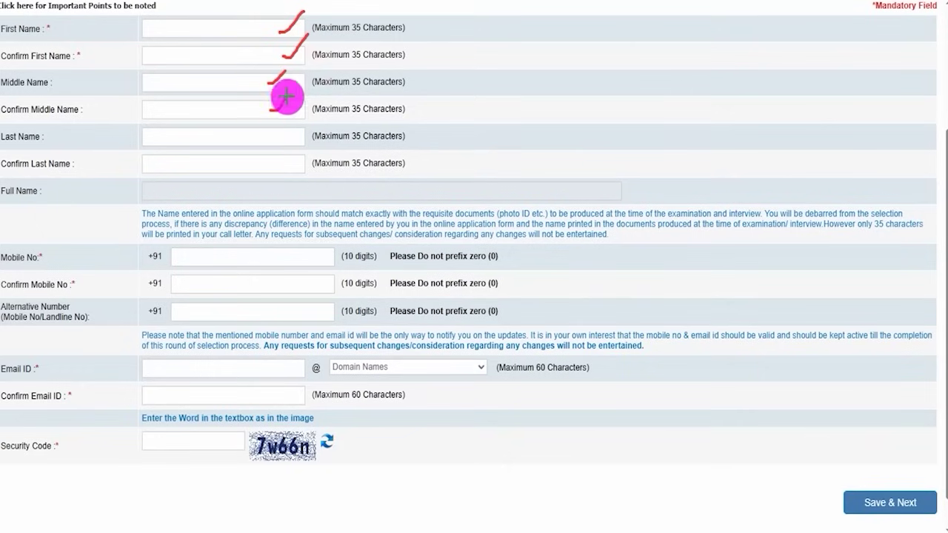
pyautogui.moveTo(269, 138); pyautogui.dragTo(293, 124)
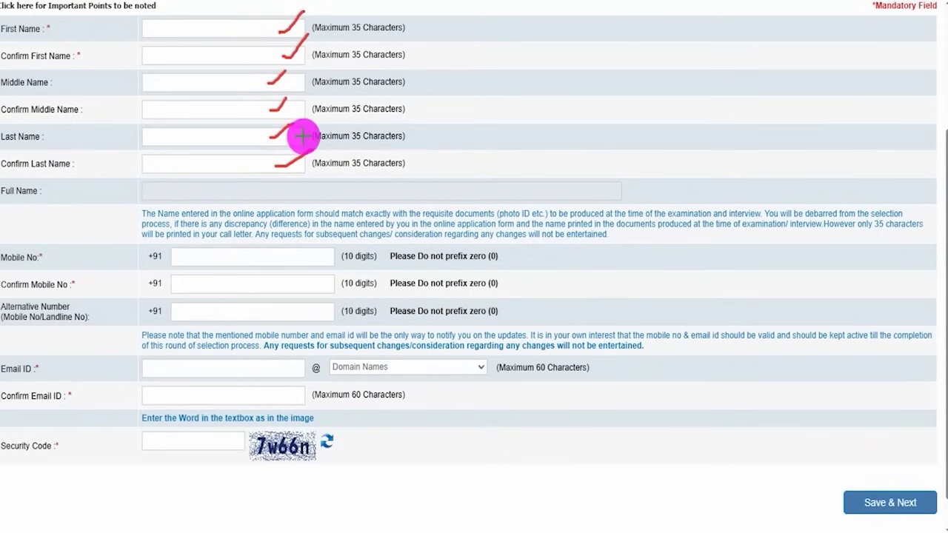
pyautogui.moveTo(286, 257); pyautogui.dragTo(314, 225)
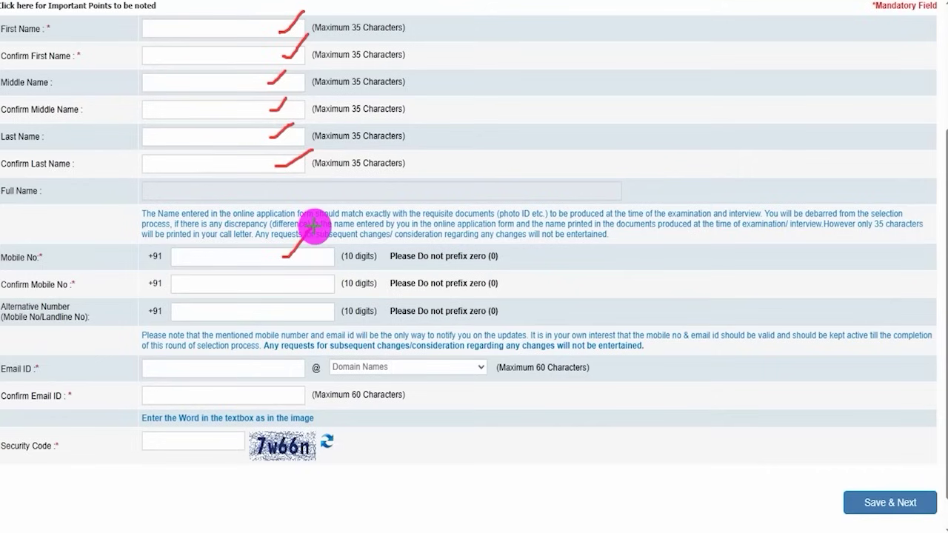
pyautogui.moveTo(297, 284); pyautogui.dragTo(334, 263)
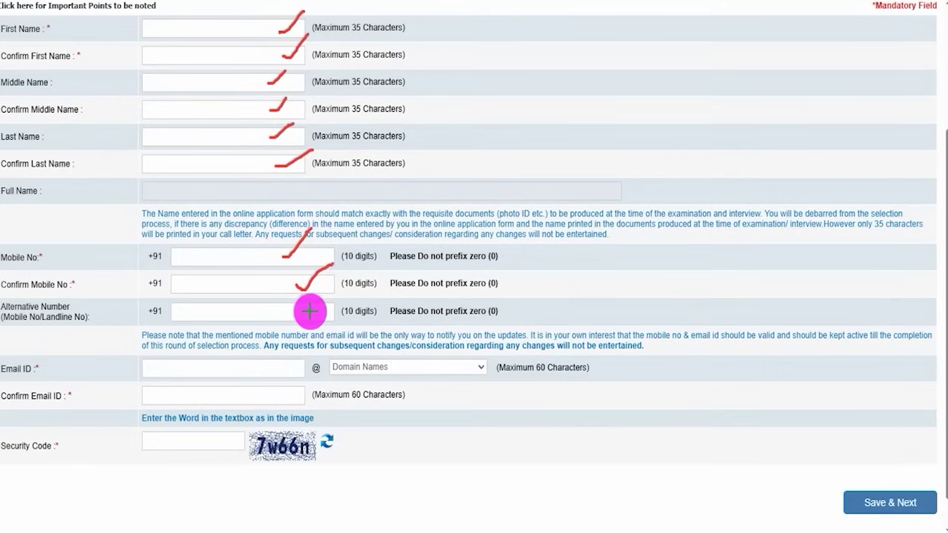
pyautogui.moveTo(307, 312); pyautogui.dragTo(329, 289)
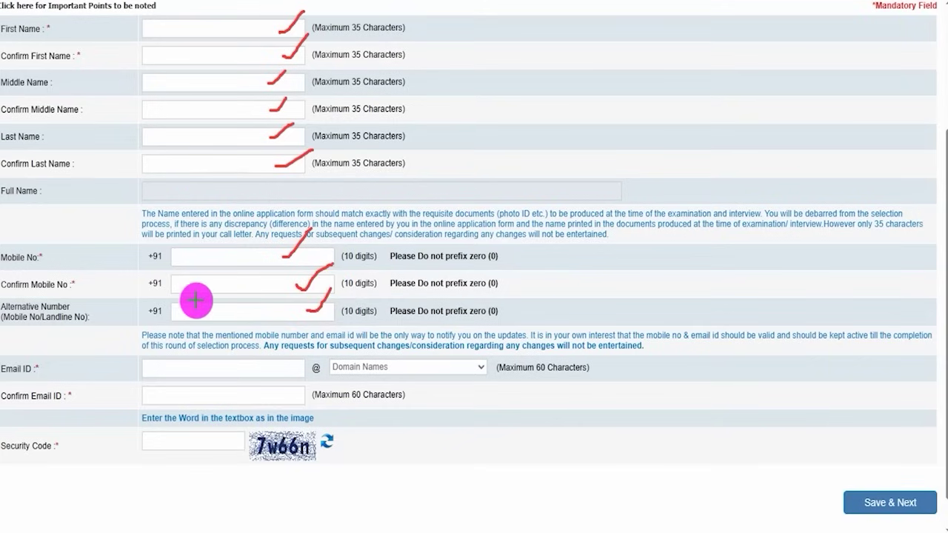
# - Underline the Email ID label and tick its field in red, then view the available email domain names without choosing one
pyautogui.moveTo(30, 376); pyautogui.dragTo(46, 375)
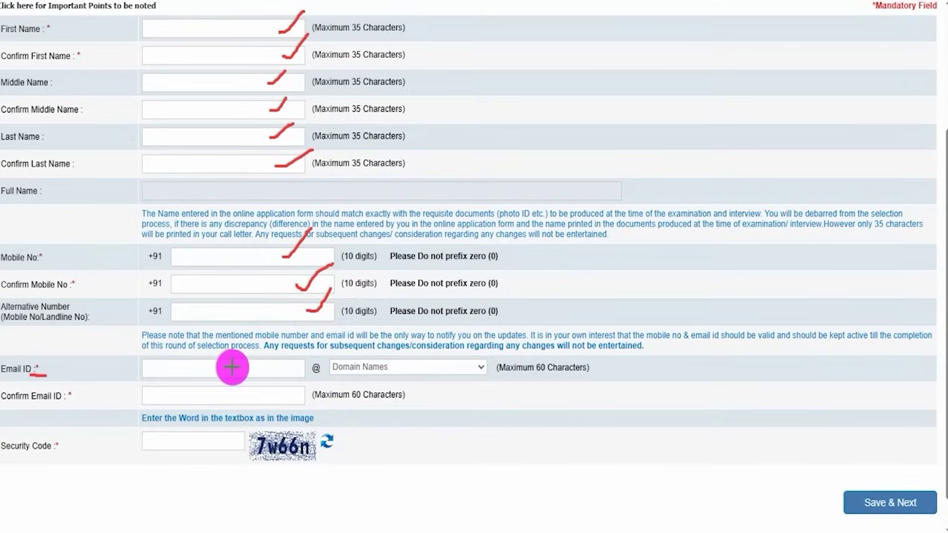
pyautogui.moveTo(231, 367); pyautogui.dragTo(260, 347)
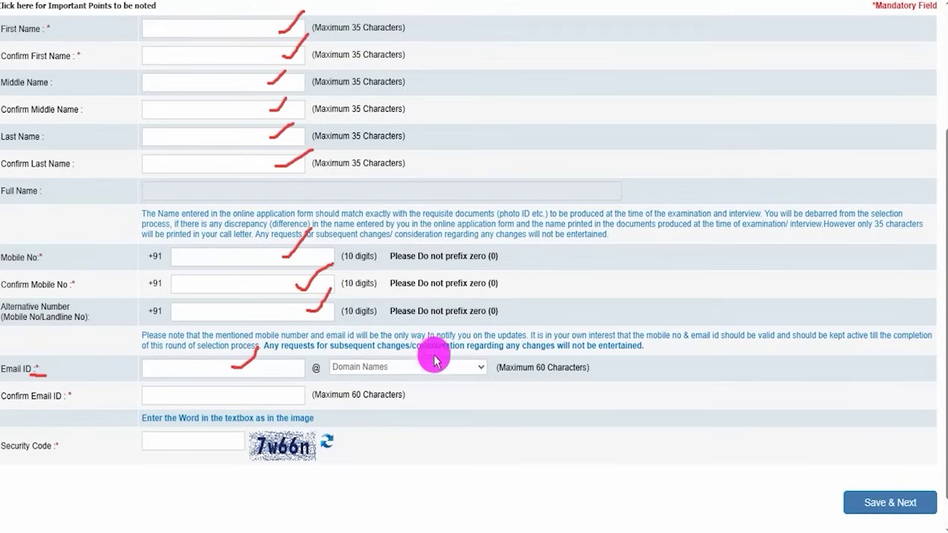
pyautogui.click(460, 366)
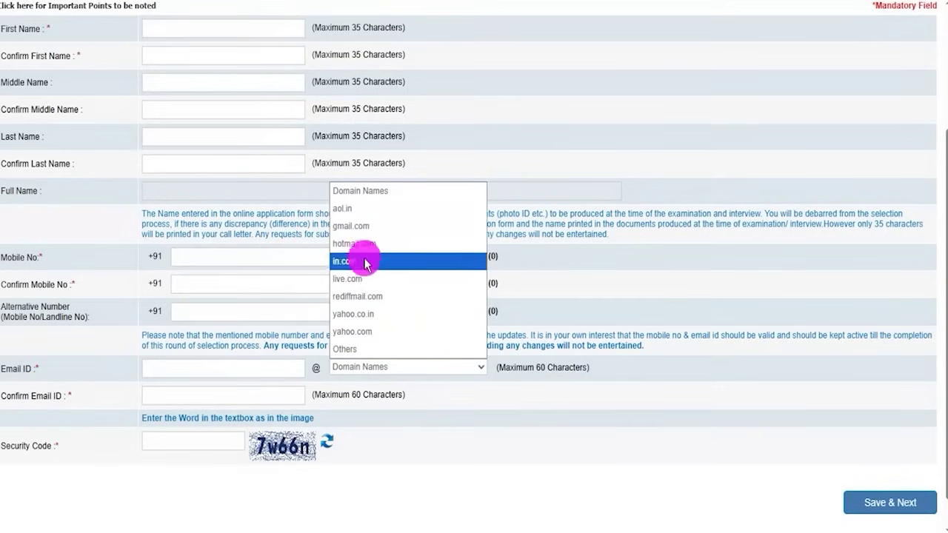
pyautogui.click(508, 380)
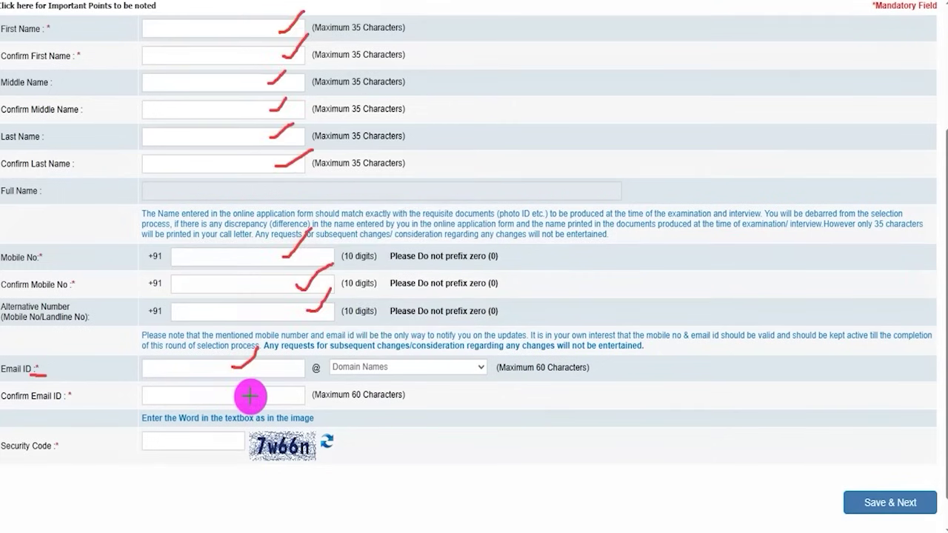
# - Tick the confirm email, security code and captcha areas in red and draw a pointer toward Save & Next
pyautogui.moveTo(251, 397); pyautogui.dragTo(268, 376)
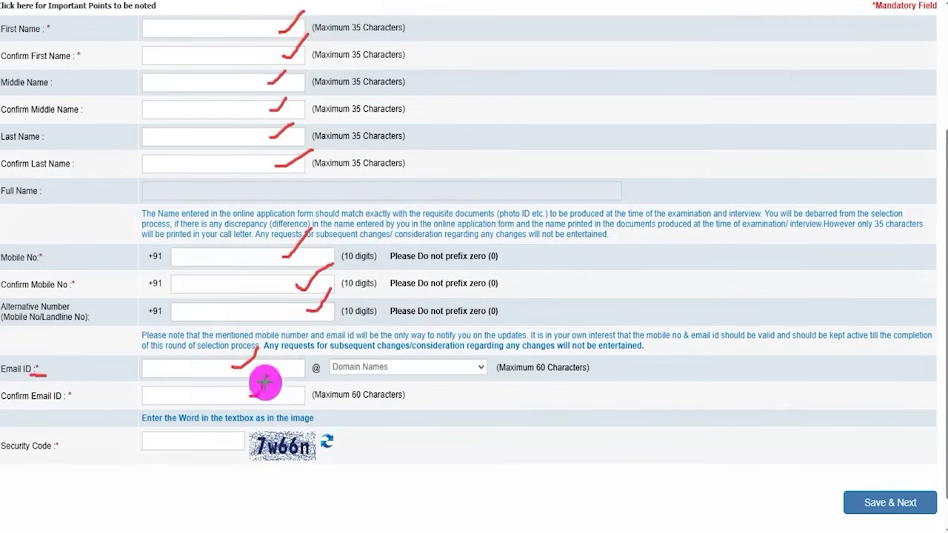
pyautogui.moveTo(313, 451); pyautogui.dragTo(338, 432)
pyautogui.moveTo(231, 447); pyautogui.dragTo(263, 421)
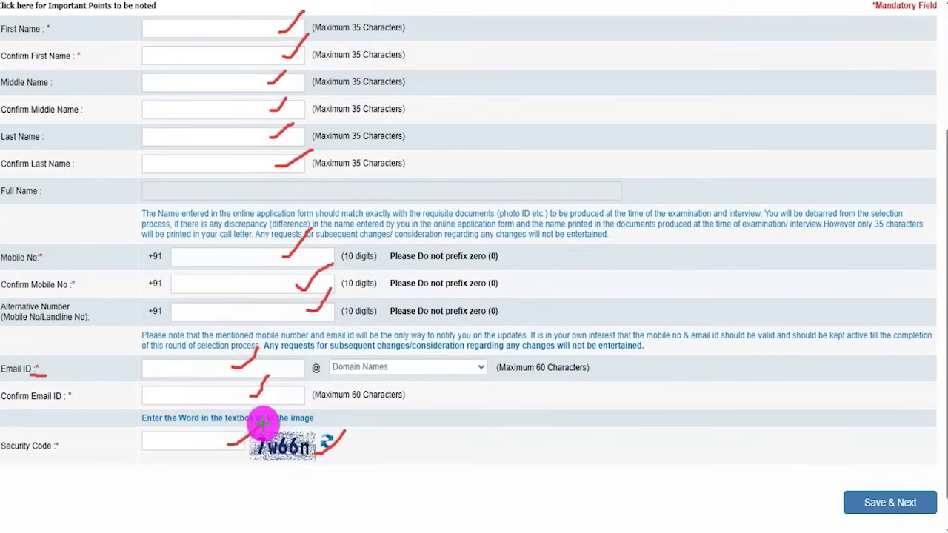
pyautogui.moveTo(635, 495); pyautogui.dragTo(826, 500)
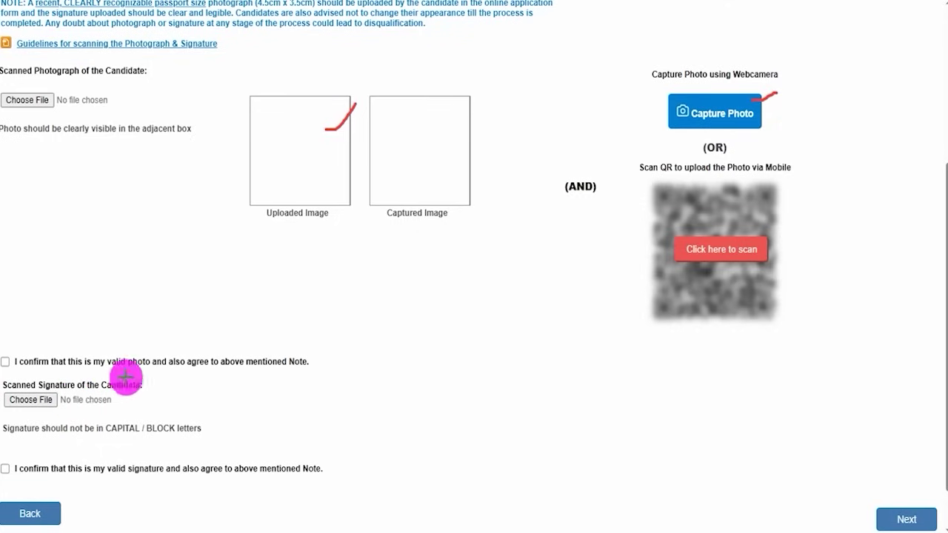
# - Tick the scanned signature area and frame the scanning guidelines link in red, then clear the marks and open the guidelines
pyautogui.moveTo(176, 386); pyautogui.dragTo(229, 370)
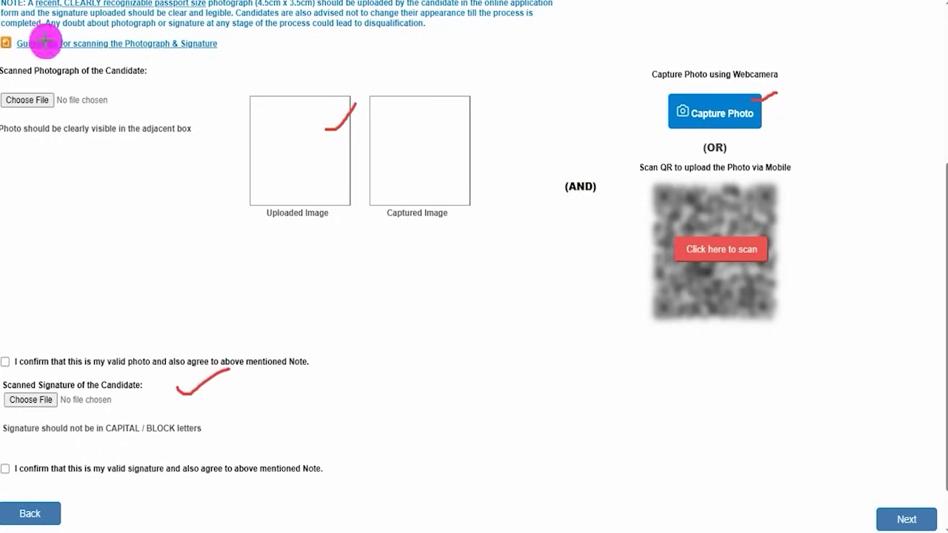
pyautogui.moveTo(14, 32); pyautogui.dragTo(214, 55)
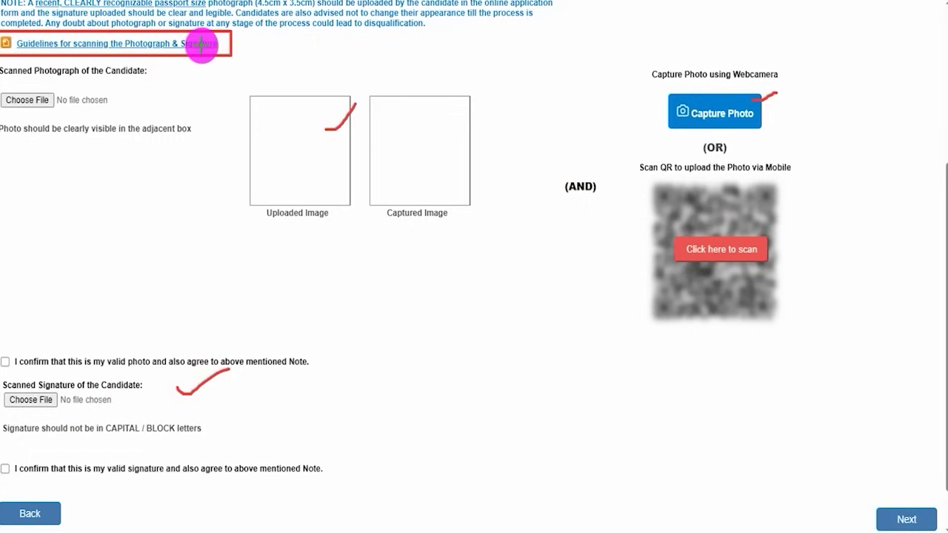
pyautogui.press('Escape')
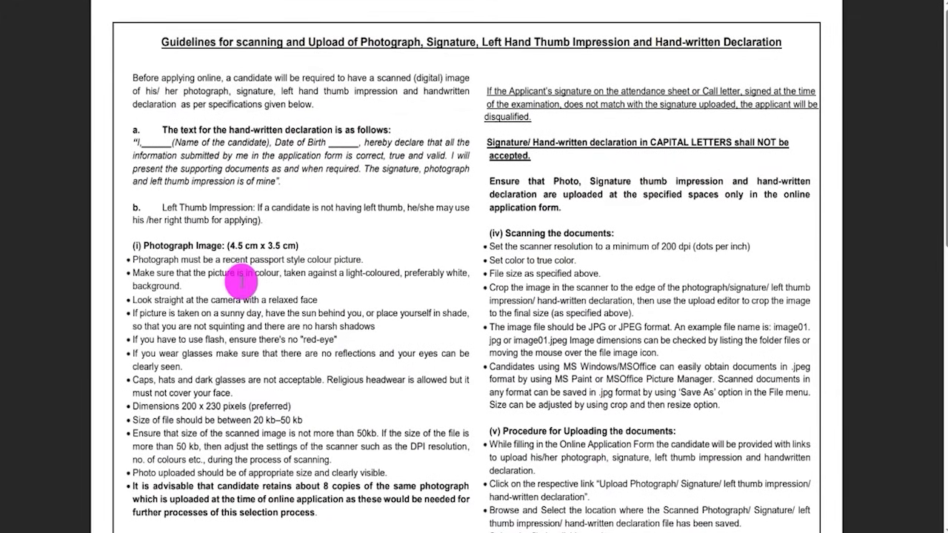
# - Highlight the photograph's 4.5 cm x 3.5 cm size and its 20 kb–50 kb file size range in the guidelines
pyautogui.moveTo(226, 245); pyautogui.dragTo(299, 245)
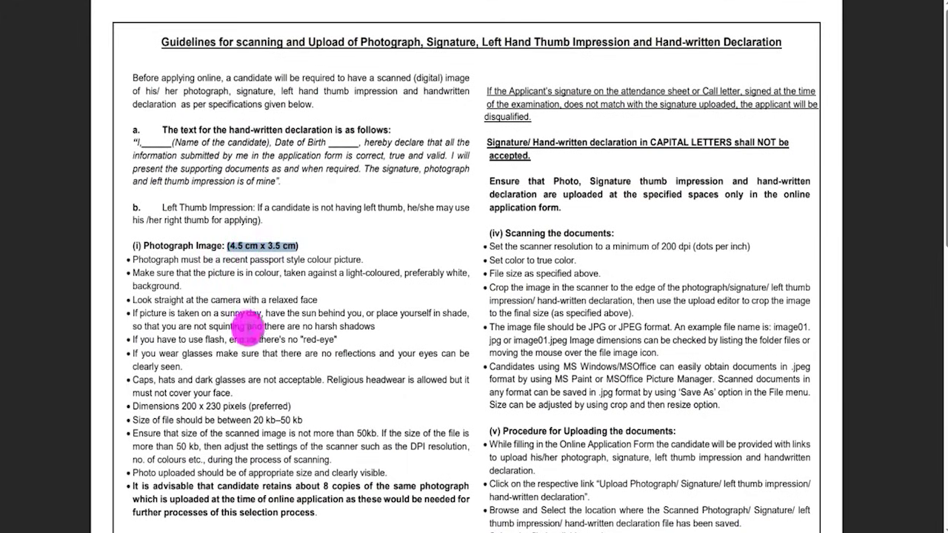
pyautogui.scroll(-1, 245, 320)
pyautogui.moveTo(253, 345); pyautogui.dragTo(300, 347)
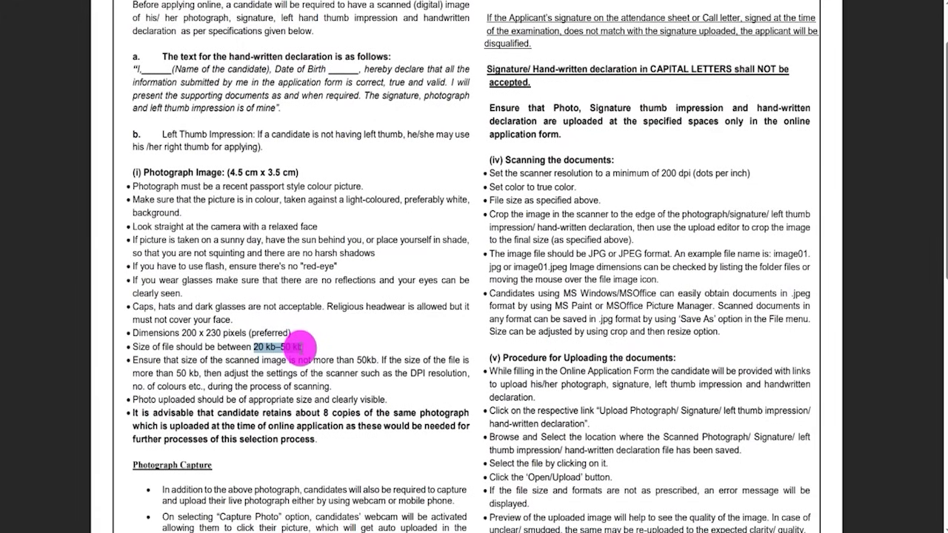
# - Highlight the signature requirements in the guidelines: 10 kb – 20 kb file size, 140 x 60 dimensions, black ink and white paper
pyautogui.scroll(-7, 300, 347)
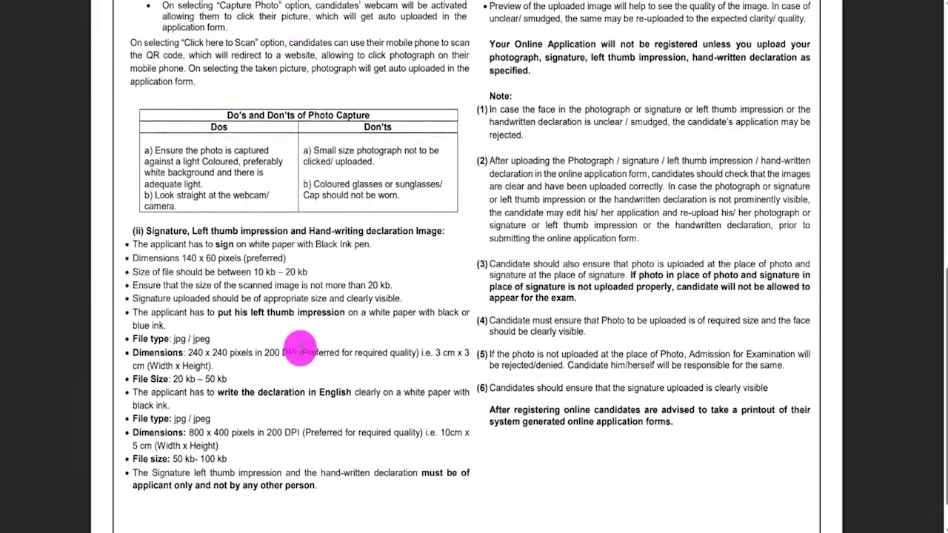
pyautogui.moveTo(254, 270); pyautogui.dragTo(308, 268)
pyautogui.click(189, 256)
pyautogui.moveTo(184, 255); pyautogui.dragTo(216, 256)
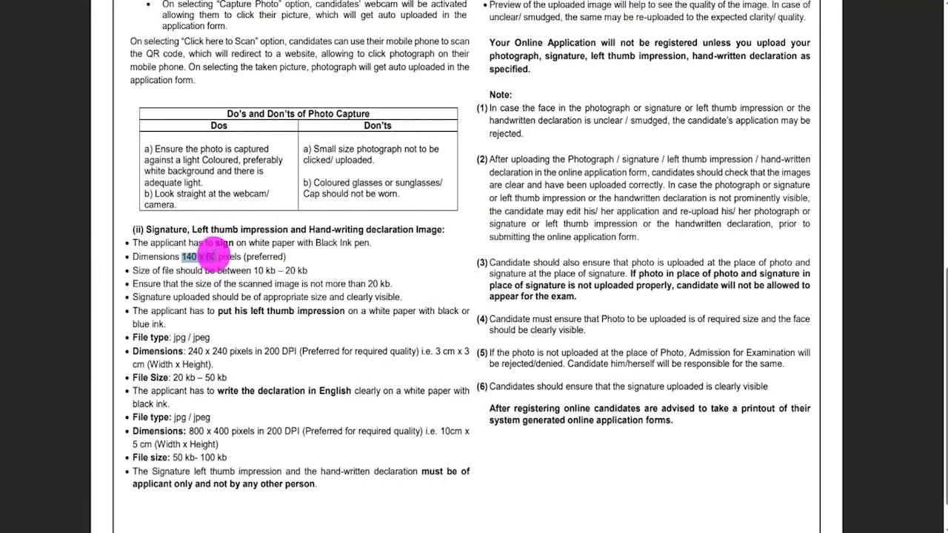
pyautogui.scroll(2, 233, 275)
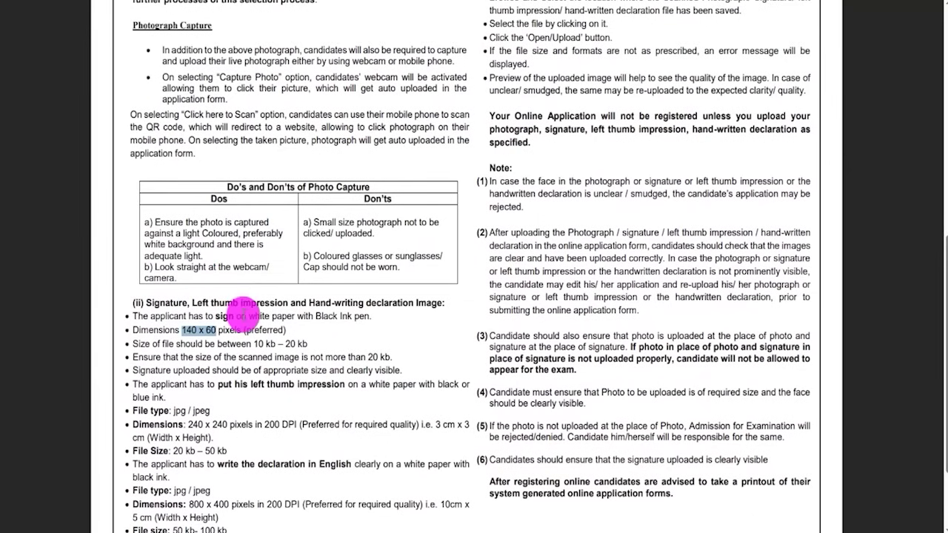
pyautogui.moveTo(320, 316); pyautogui.dragTo(353, 316)
pyautogui.click(252, 316)
pyautogui.moveTo(250, 316); pyautogui.dragTo(275, 318)
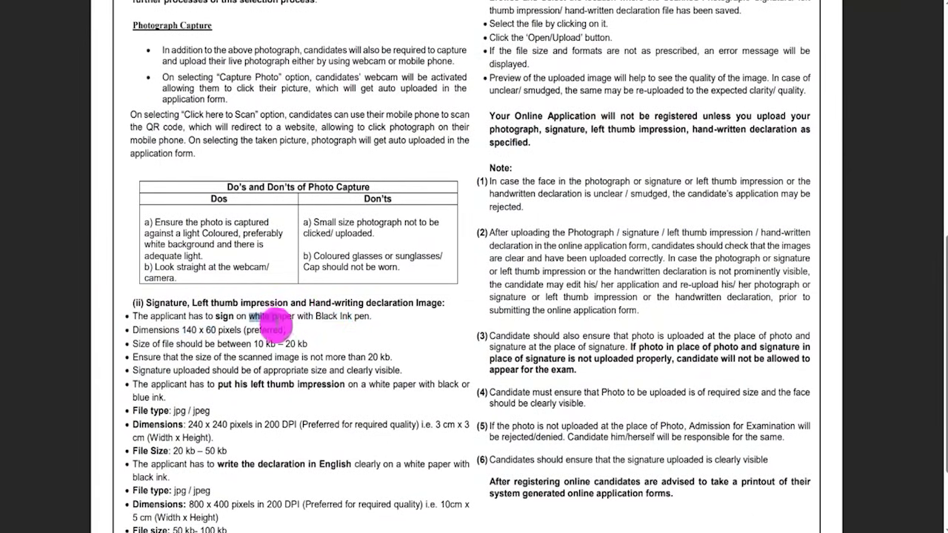
# - Review the Photograph Capture section of the guidelines and return to the photo and signature upload page
pyautogui.scroll(4, 276, 324)
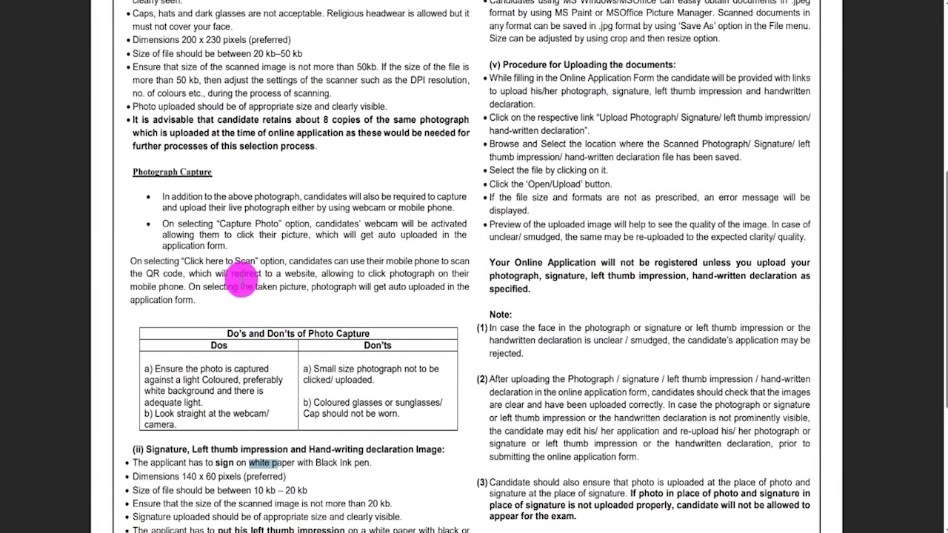
pyautogui.click(254, 275)
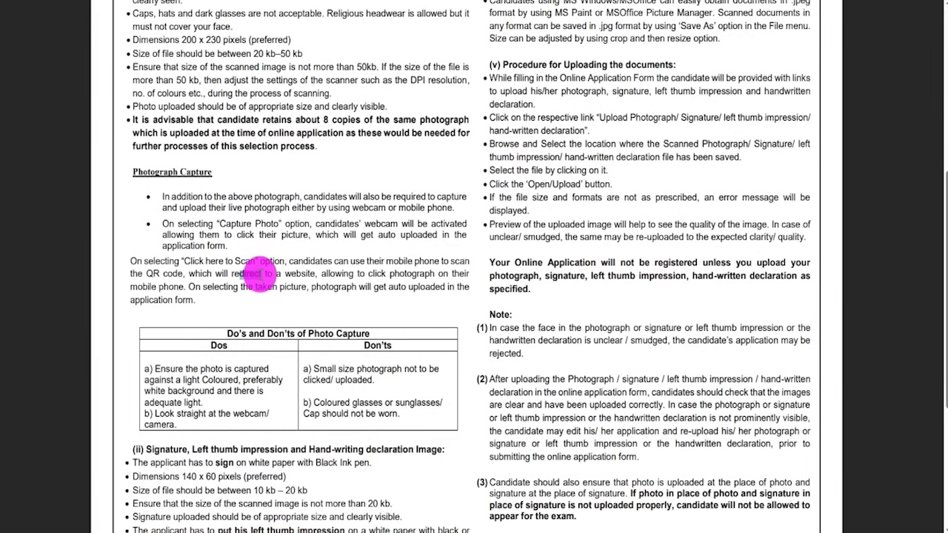
pyautogui.scroll(1, 284, 298)
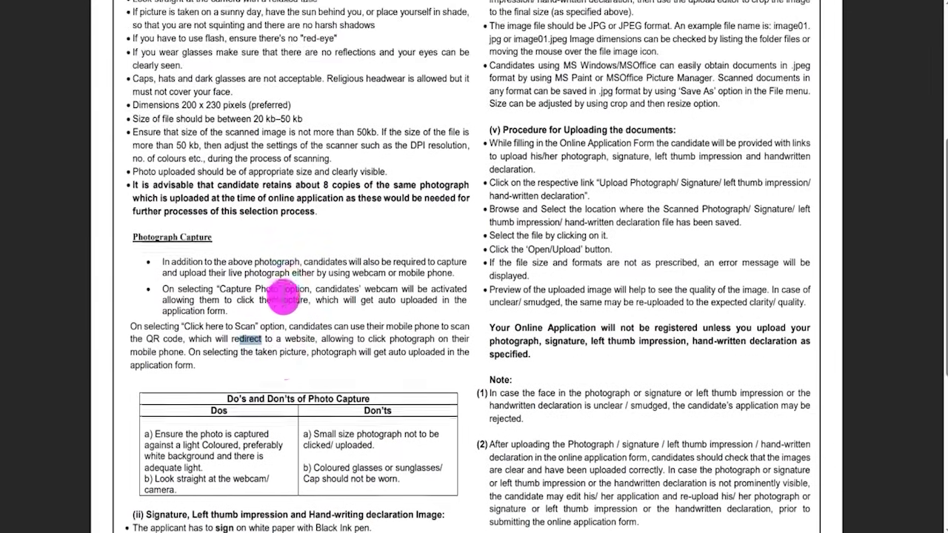
pyautogui.scroll(4, 283, 298)
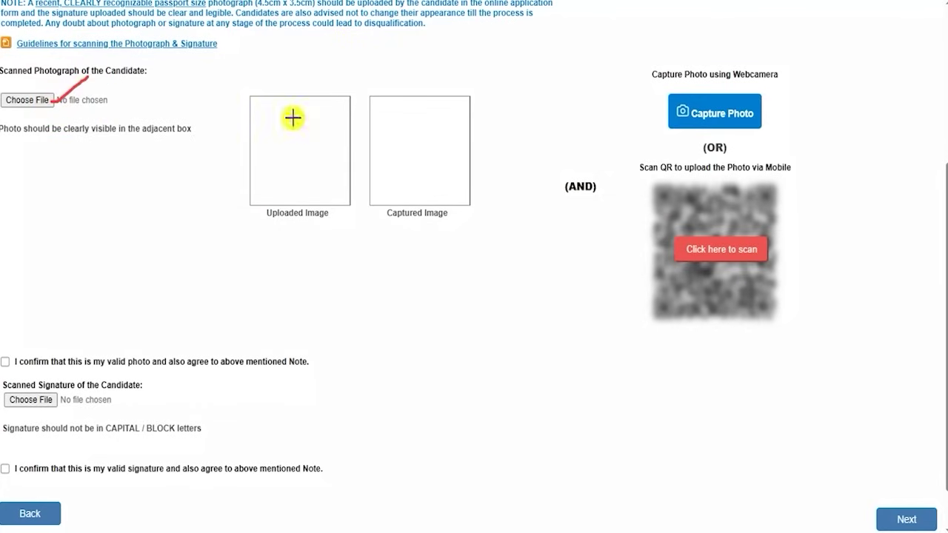
# - Mark the Uploaded Image box and Capture Photo with red ticks, then clear the marks and reveal the mobile upload QR code
pyautogui.moveTo(292, 117); pyautogui.dragTo(328, 88)
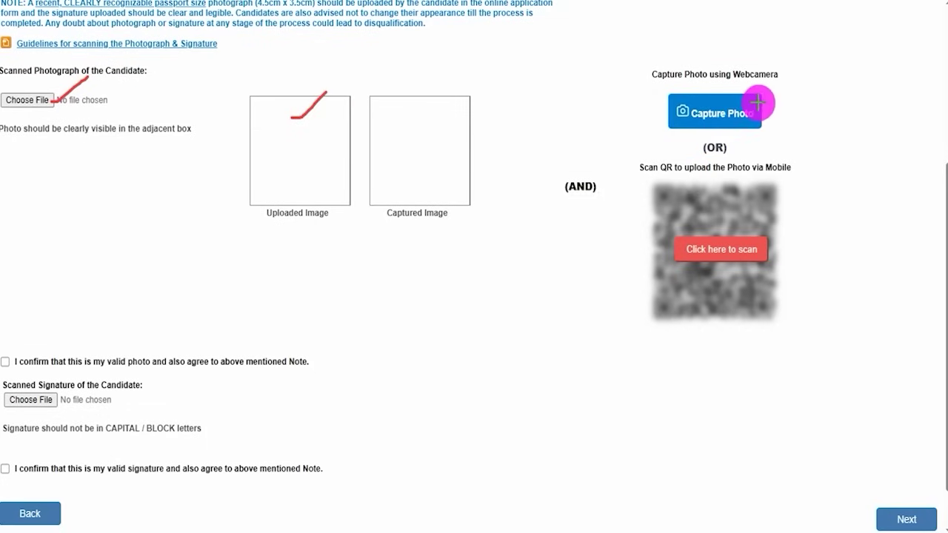
pyautogui.moveTo(759, 102); pyautogui.dragTo(791, 74)
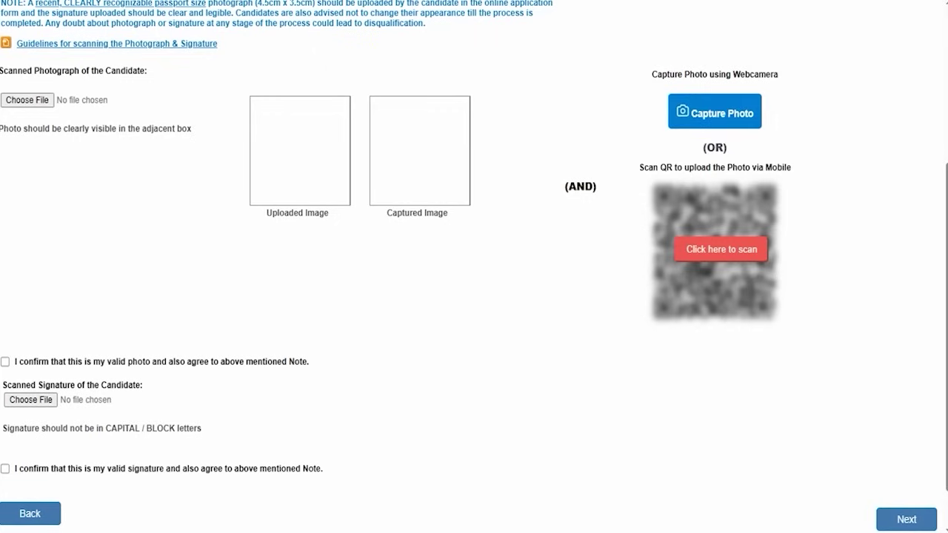
pyautogui.click(721, 250)
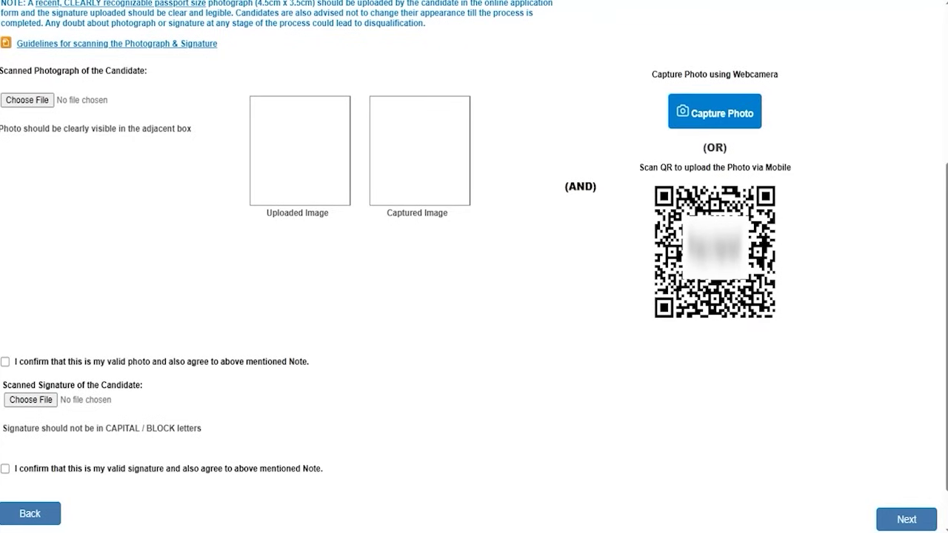
# - Draw red ticks on the Captured Image box, the valid photo confirmation checkbox and the signature's file chooser
pyautogui.moveTo(440, 143); pyautogui.dragTo(479, 91)
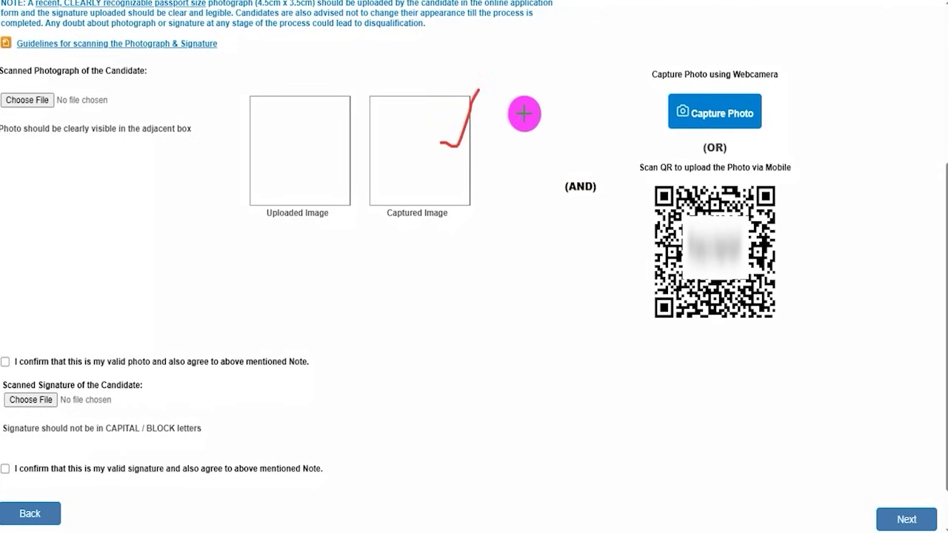
pyautogui.click(5, 362)
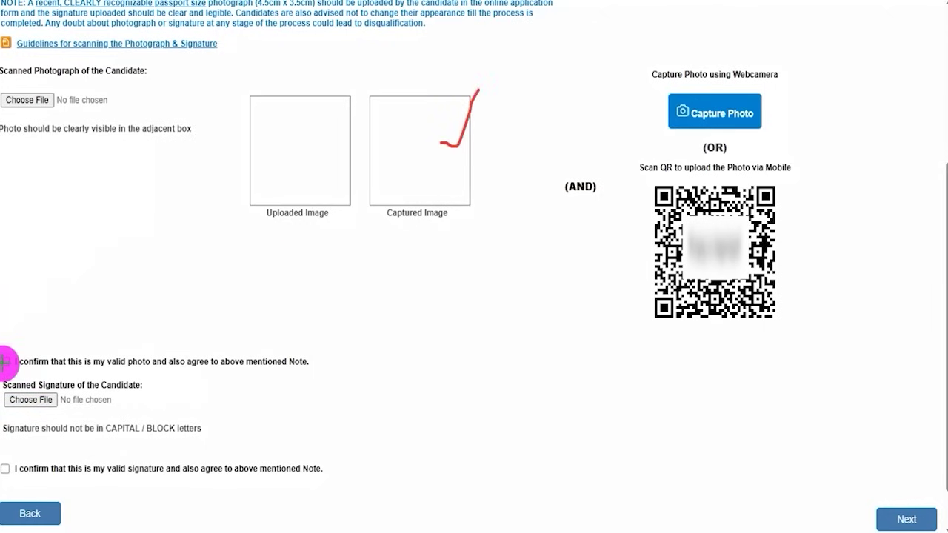
pyautogui.moveTo(4, 363); pyautogui.dragTo(24, 337)
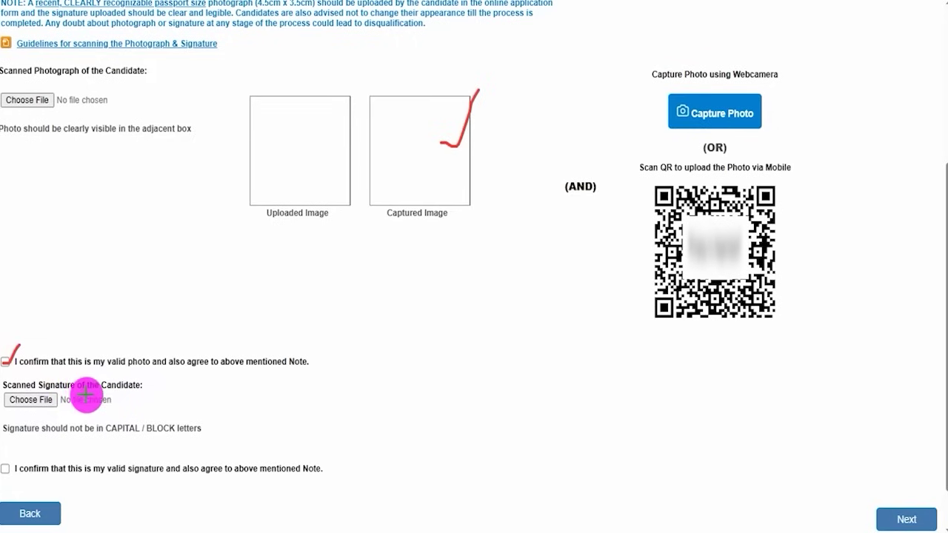
pyautogui.moveTo(53, 404); pyautogui.dragTo(102, 374)
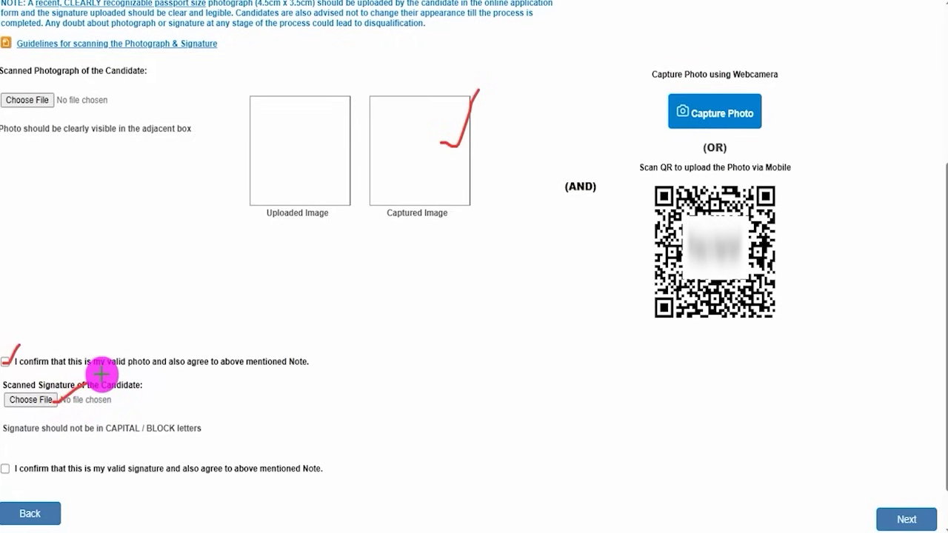
# - Mark the signature section, the Uploaded Image box and the empty area beside the signature section with red ticks, and clear the marks
pyautogui.moveTo(256, 410); pyautogui.dragTo(310, 364)
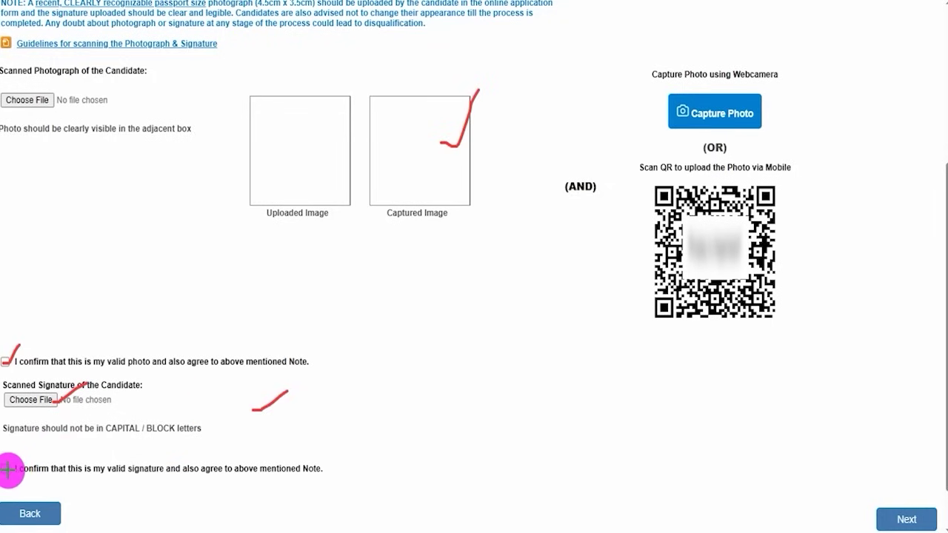
pyautogui.press('e')
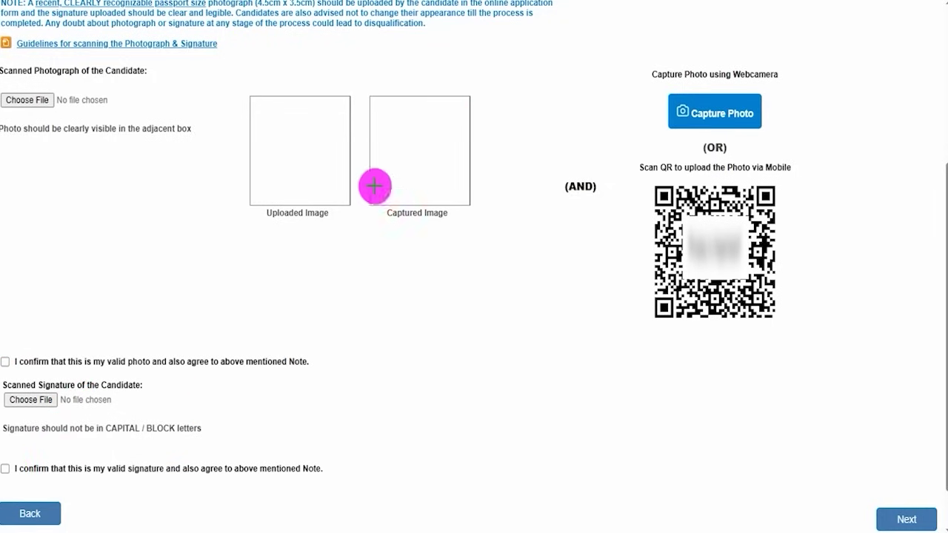
pyautogui.moveTo(308, 139); pyautogui.dragTo(346, 101)
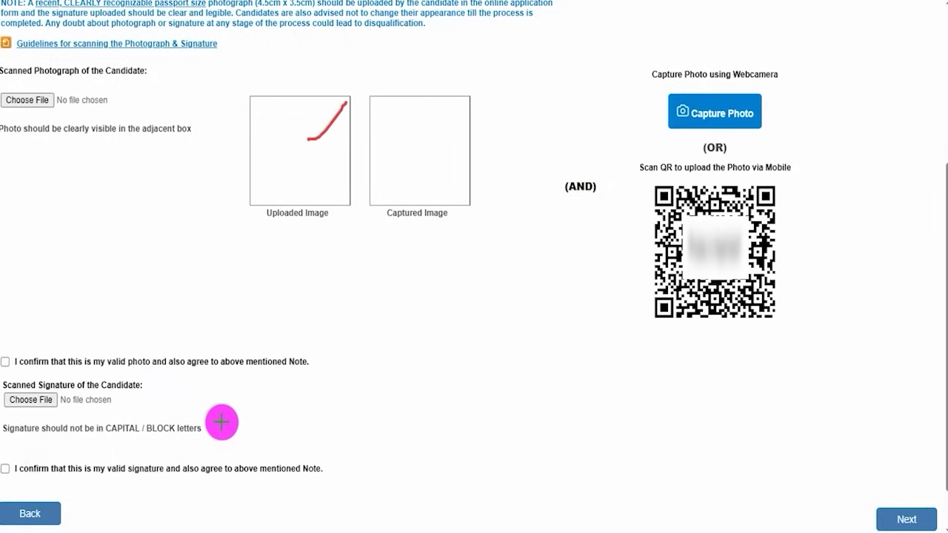
pyautogui.moveTo(223, 421); pyautogui.dragTo(251, 400)
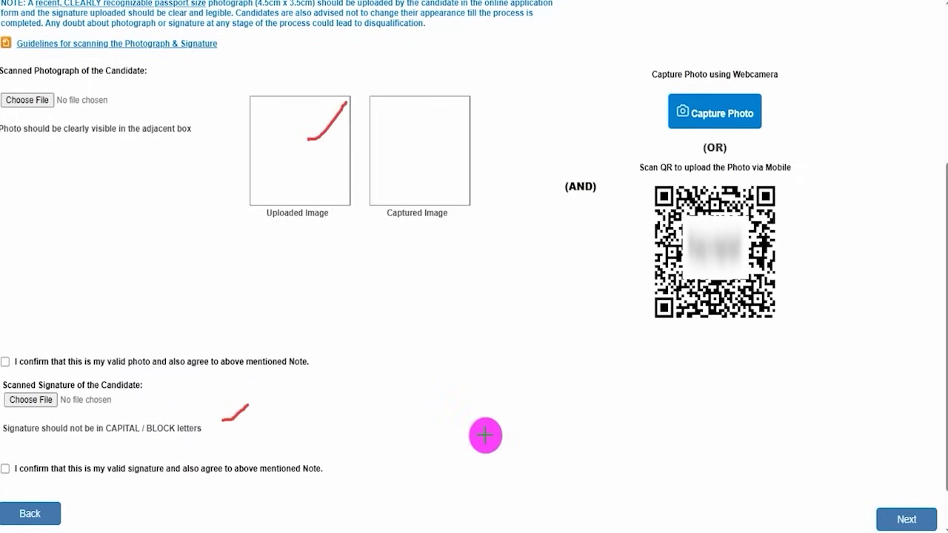
pyautogui.moveTo(484, 433); pyautogui.dragTo(518, 398)
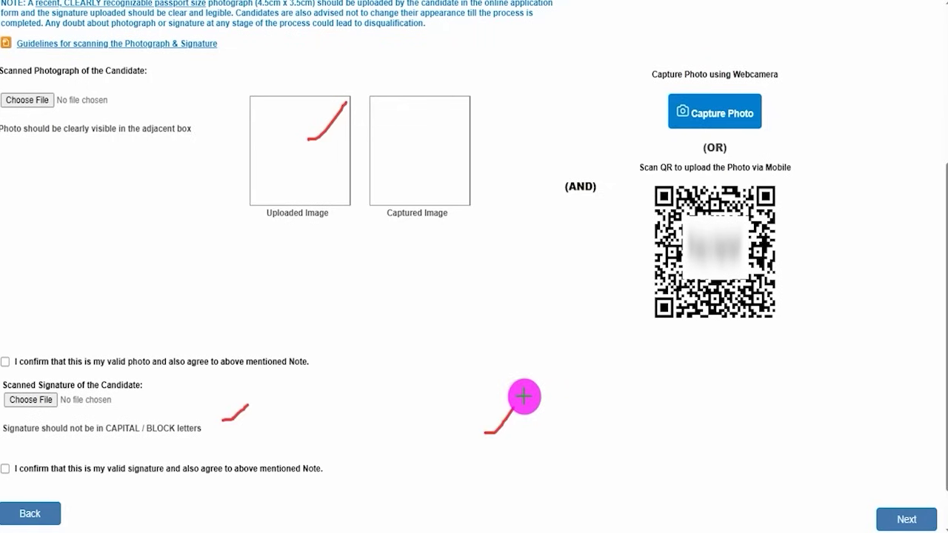
pyautogui.moveTo(535, 436)
pyautogui.mouseDown()
pyautogui.moveTo(563, 408)
pyautogui.moveTo(627, 397)
pyautogui.mouseUp()
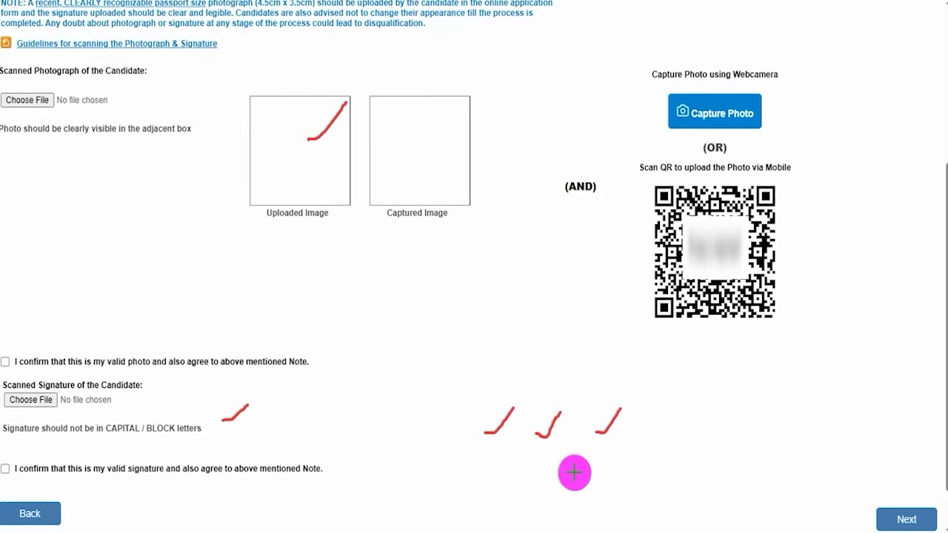
pyautogui.moveTo(630, 451); pyautogui.dragTo(682, 415)
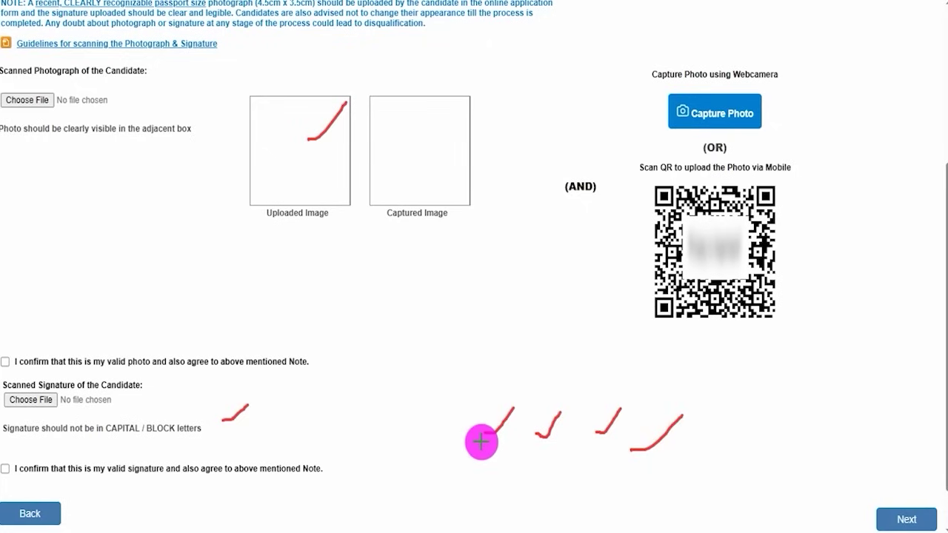
pyautogui.press('Escape')
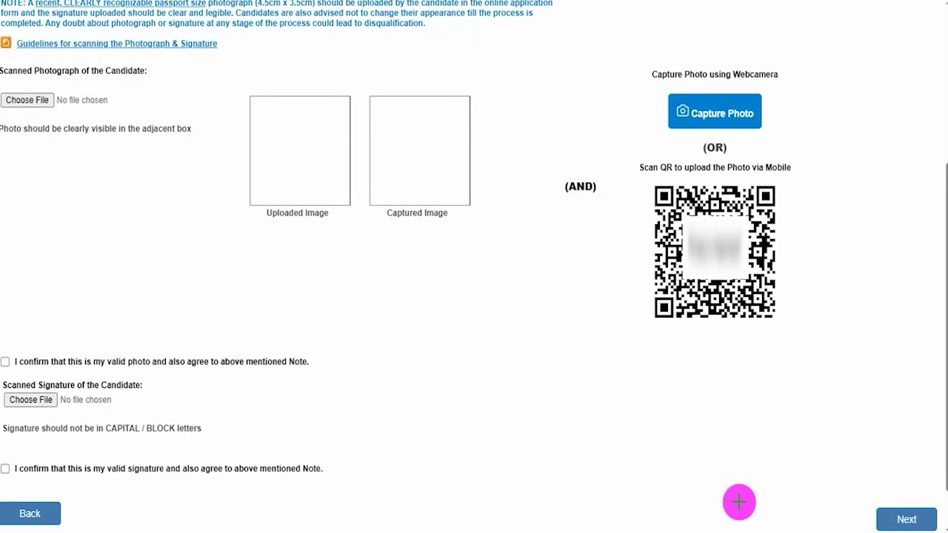
# - Continue to the Details page and choose LUCKNOW/ NEW DELHI as the Circle
pyautogui.moveTo(740, 501); pyautogui.dragTo(860, 516)
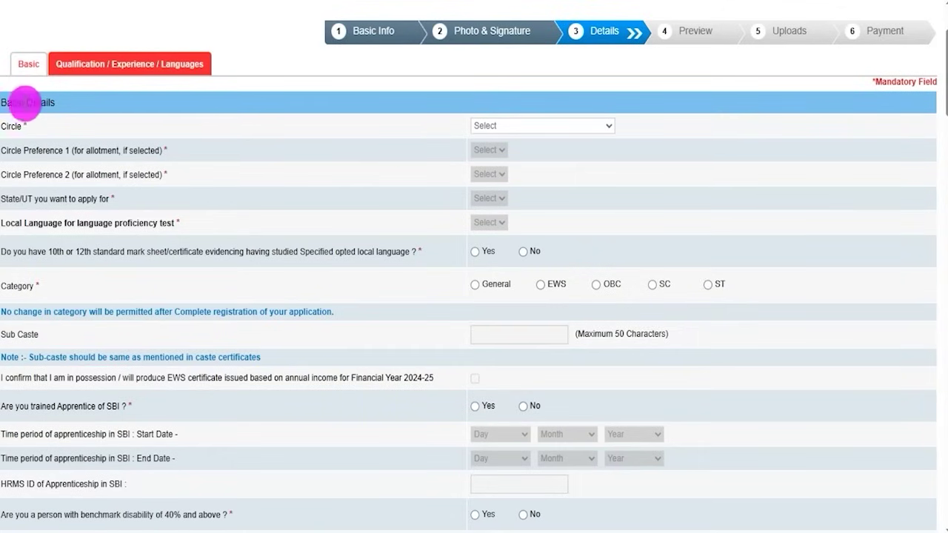
pyautogui.click(519, 126)
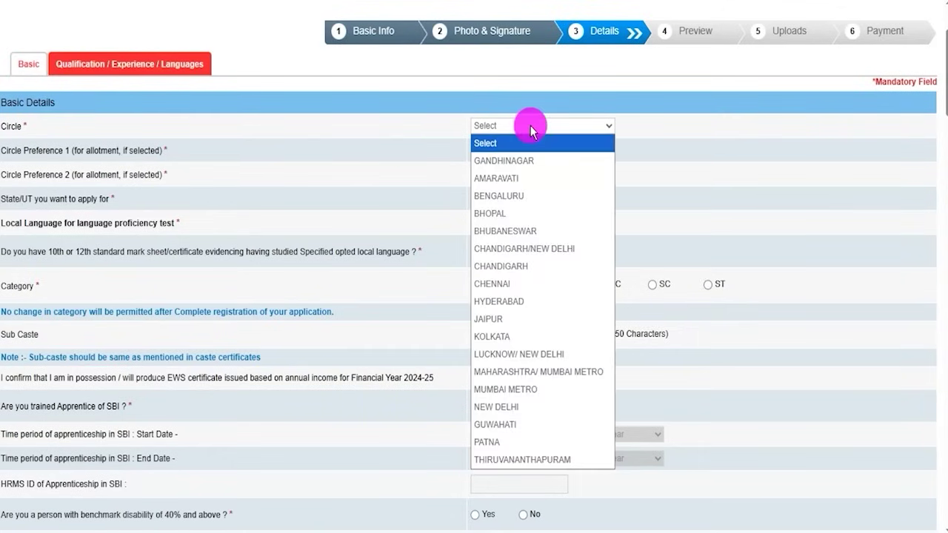
pyautogui.click(512, 157)
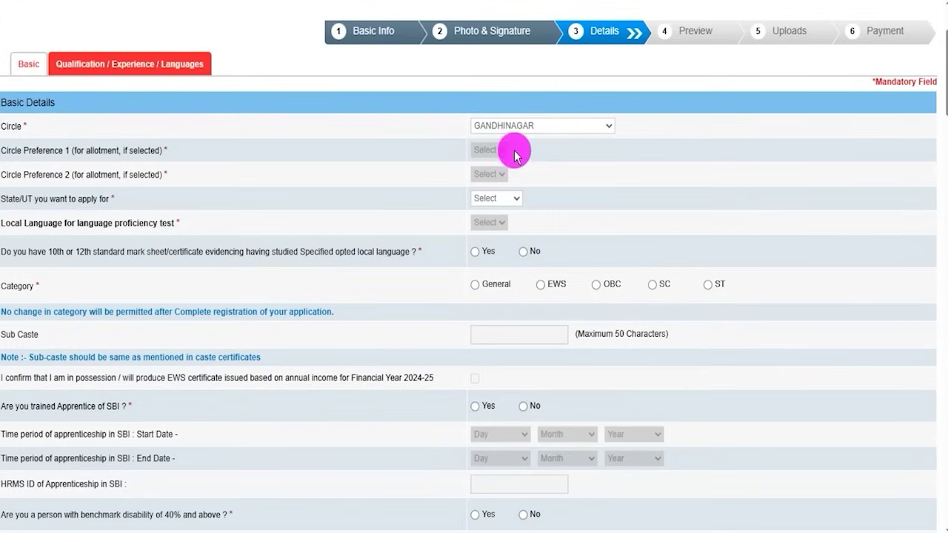
pyautogui.click(514, 127)
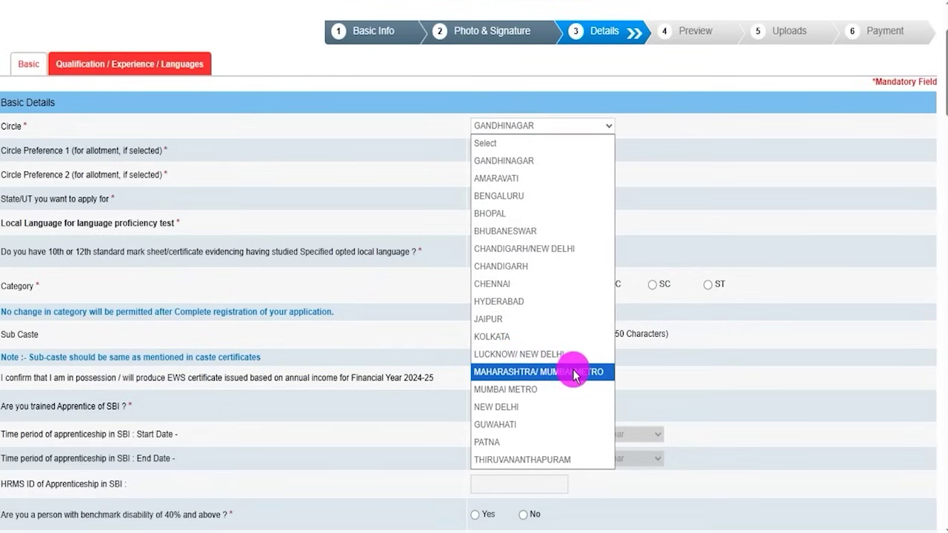
pyautogui.click(539, 355)
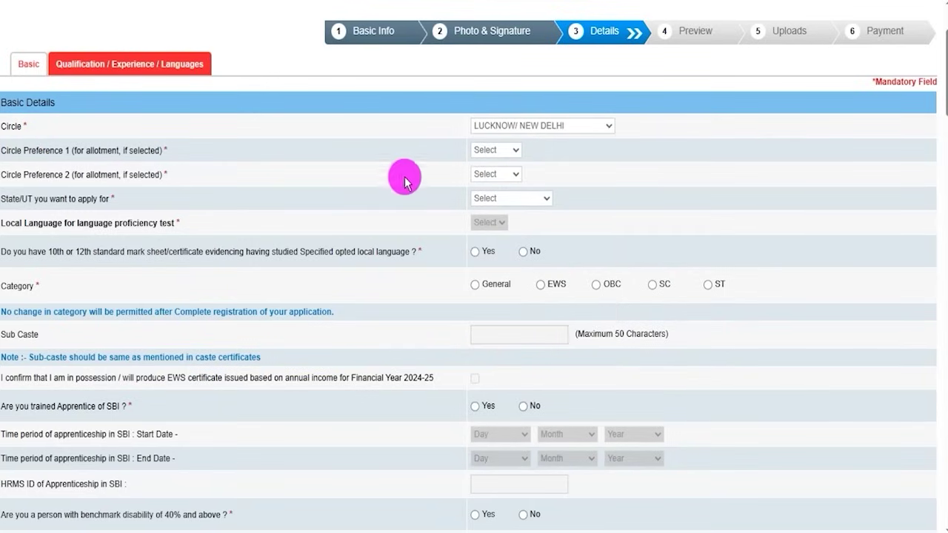
# - Set Circle Preference 1 to New Delhi and Circle Preference 2 to Lucknow
pyautogui.click(493, 149)
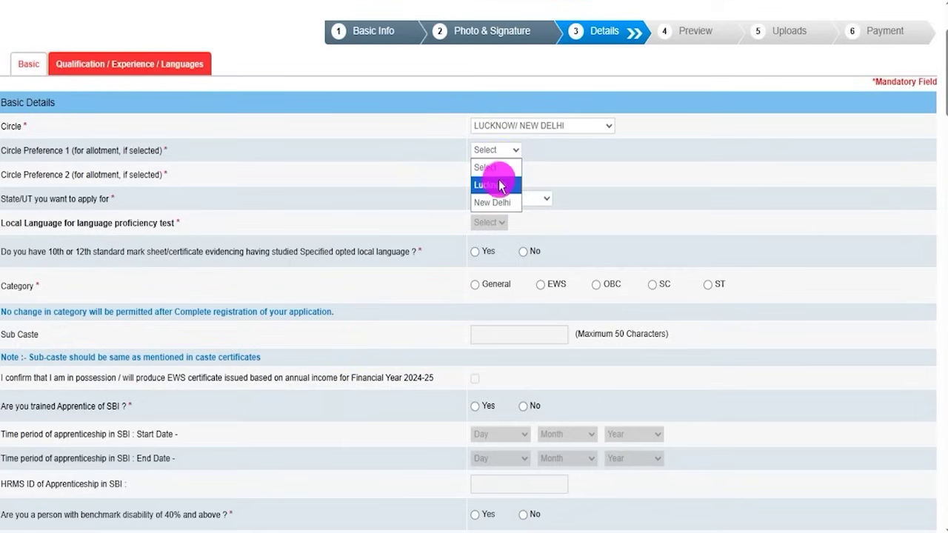
pyautogui.click(492, 201)
pyautogui.click(499, 176)
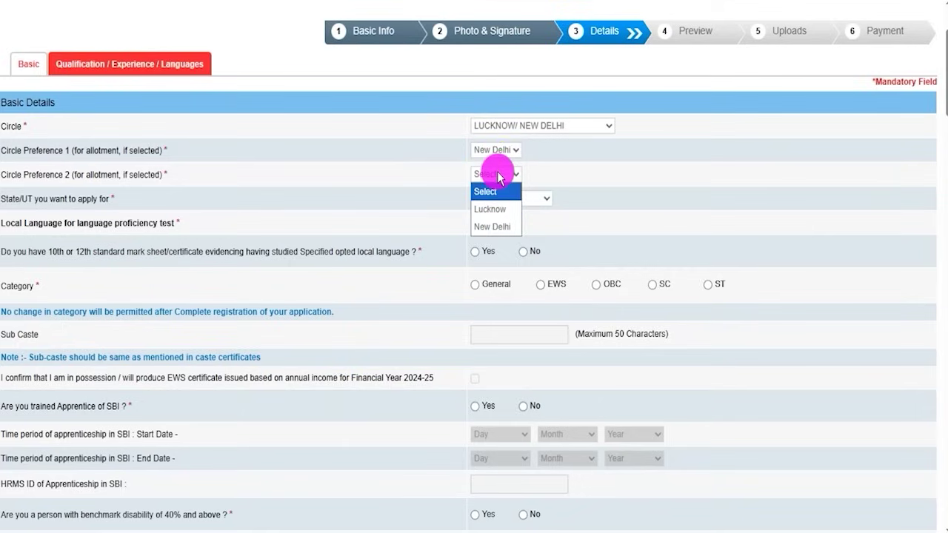
pyautogui.click(497, 209)
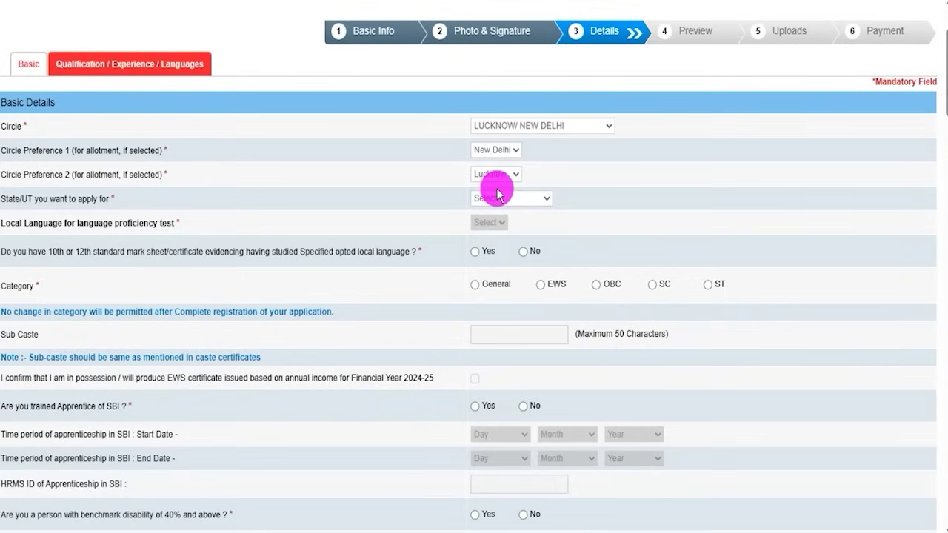
# - Choose UTTAR PRADESH as the state to apply for and Hindi as the local language for the proficiency test
pyautogui.click(486, 198)
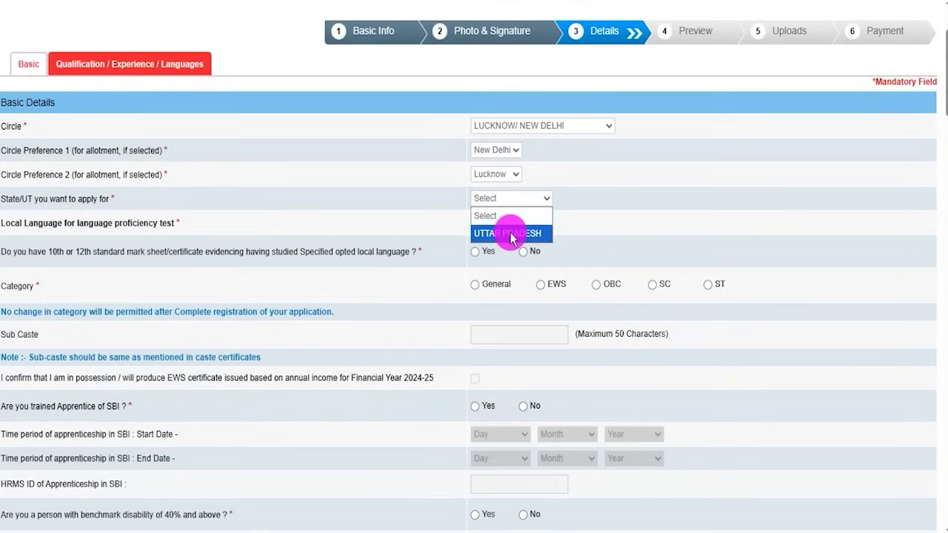
pyautogui.click(509, 234)
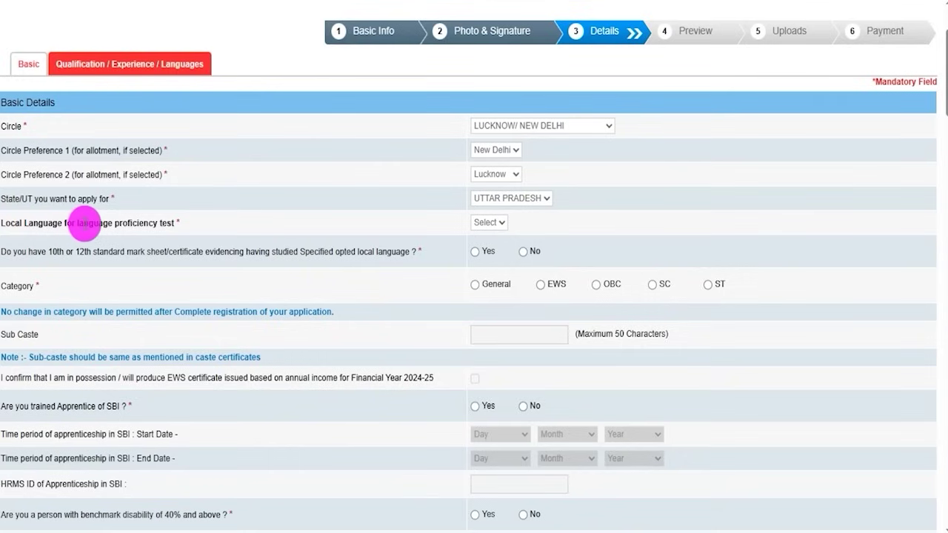
pyautogui.click(489, 223)
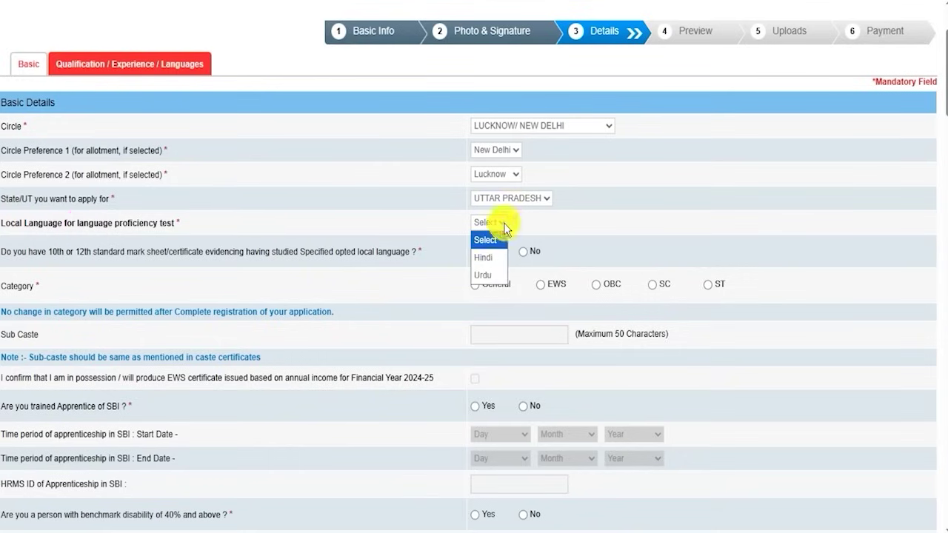
pyautogui.click(493, 260)
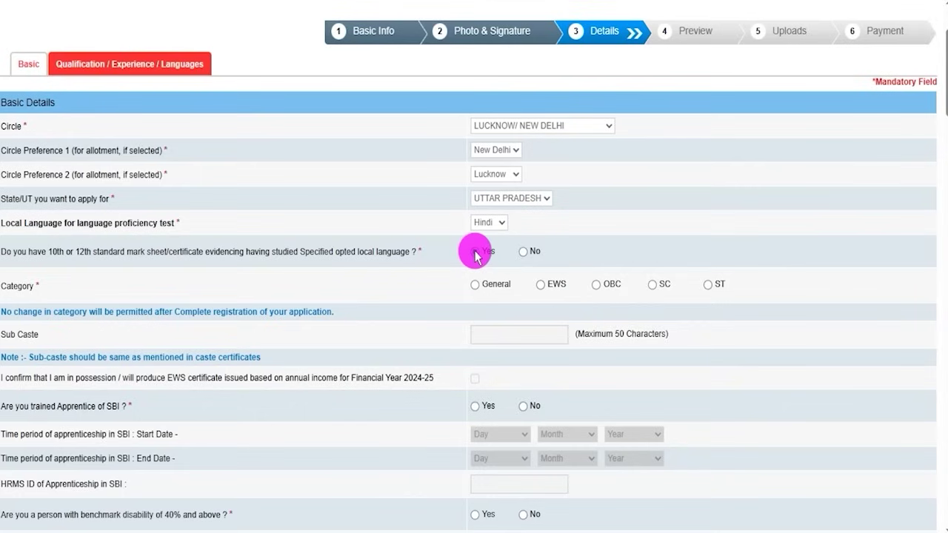
# - Answer Yes to the local language mark sheet question and select the SC category, accepting its notice
pyautogui.click(523, 251)
pyautogui.click(472, 252)
pyautogui.click(650, 289)
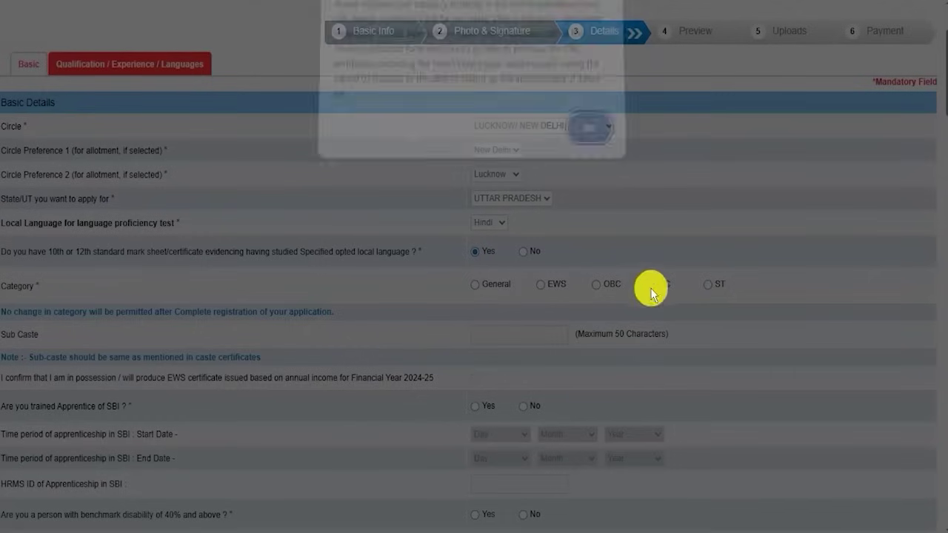
pyautogui.click(580, 136)
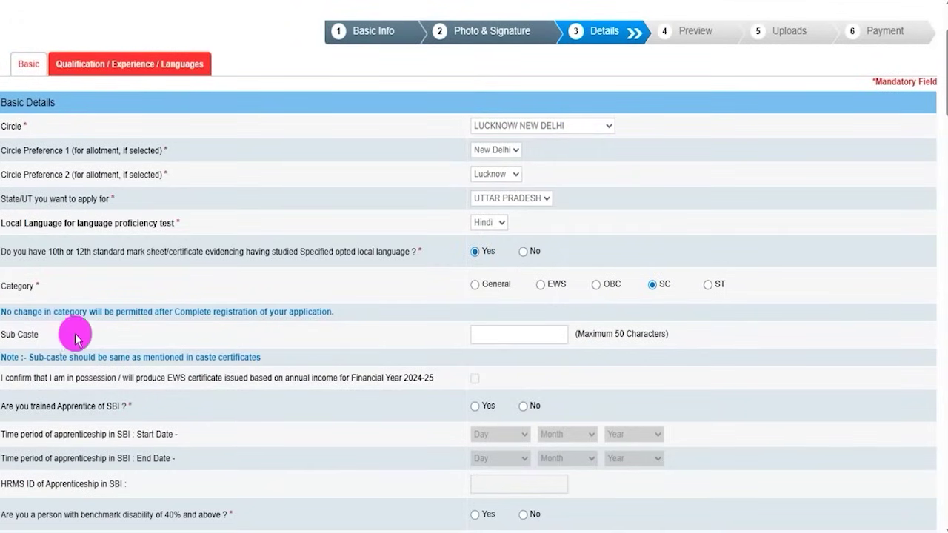
pyautogui.click(499, 334)
# - Try Yes for trained Apprentice of SBI to look through the apprenticeship start and end date lists, and set the answer to No
pyautogui.scroll(-2, 499, 335)
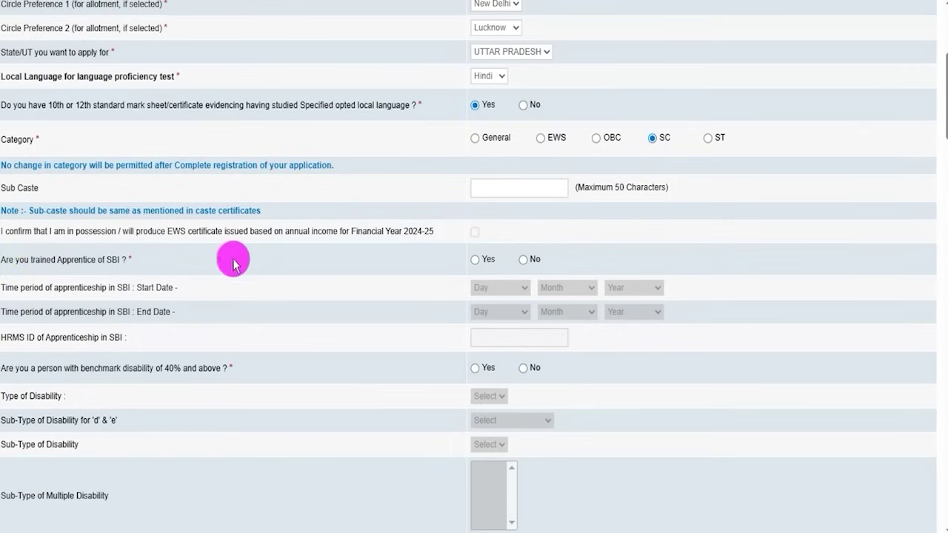
pyautogui.click(476, 260)
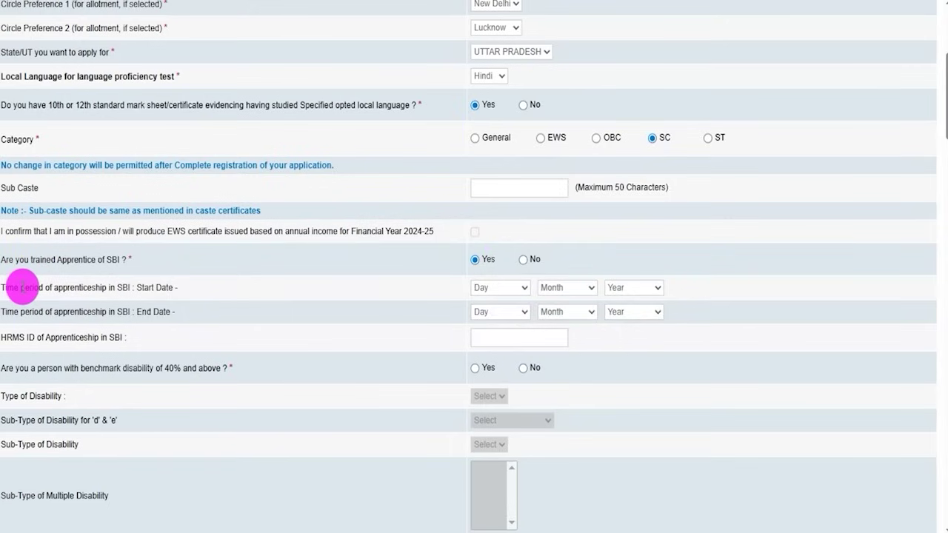
pyautogui.click(500, 288)
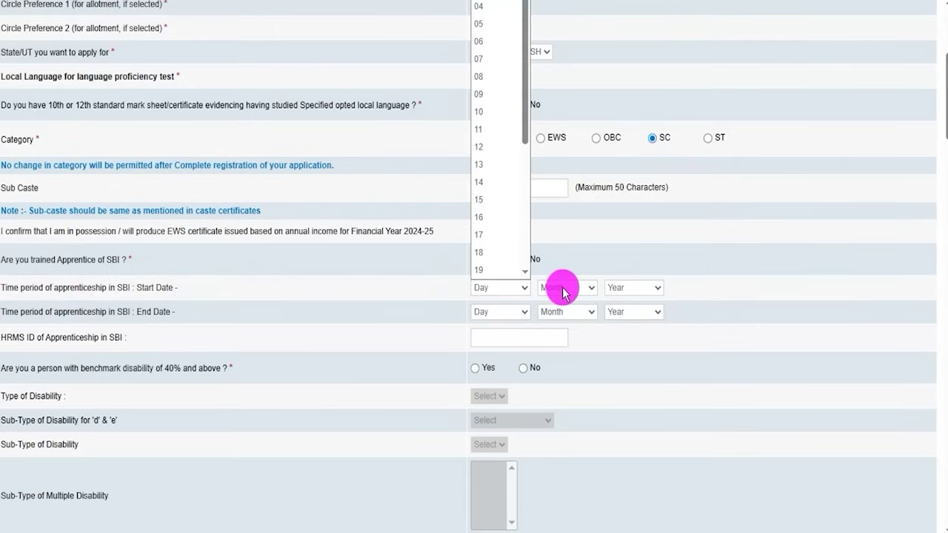
pyautogui.click(569, 287)
pyautogui.click(622, 288)
pyautogui.click(93, 315)
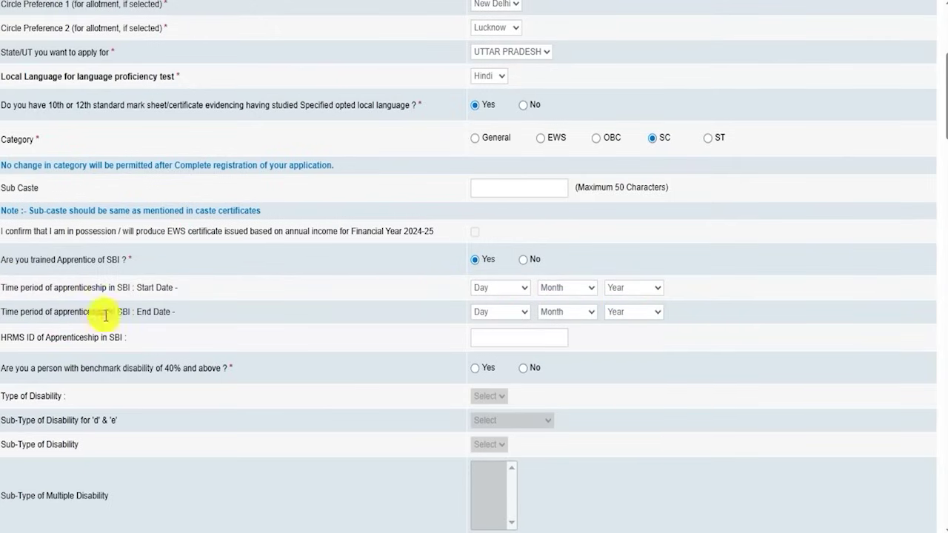
pyautogui.click(489, 312)
pyautogui.click(552, 312)
pyautogui.click(625, 311)
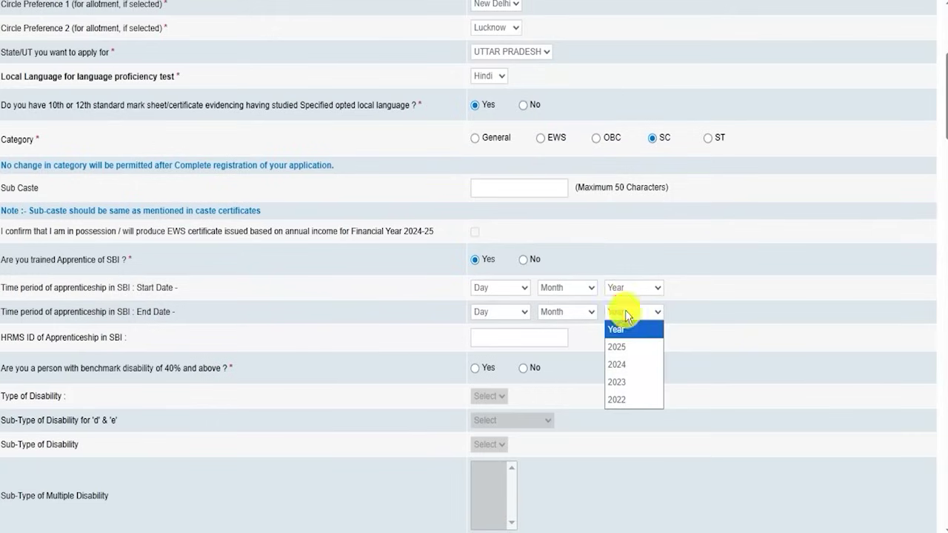
pyautogui.click(372, 318)
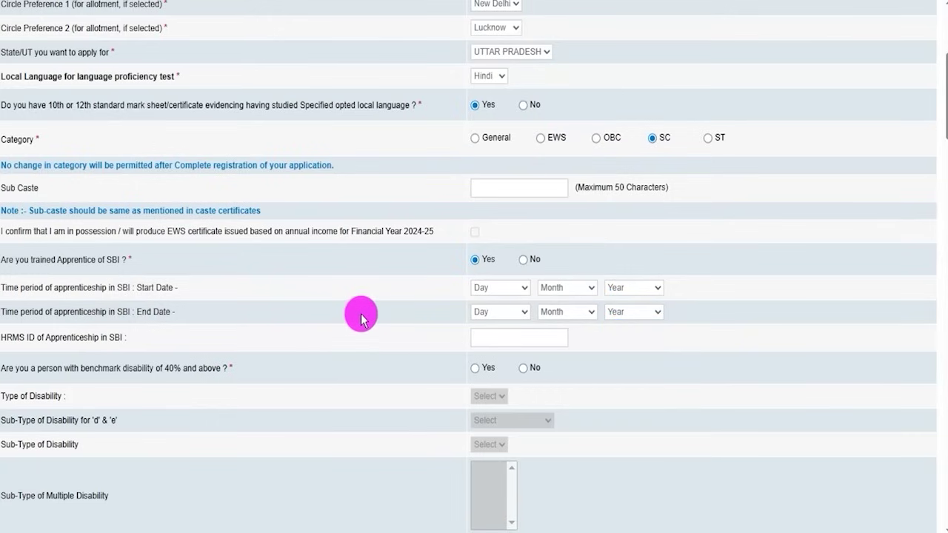
pyautogui.click(523, 260)
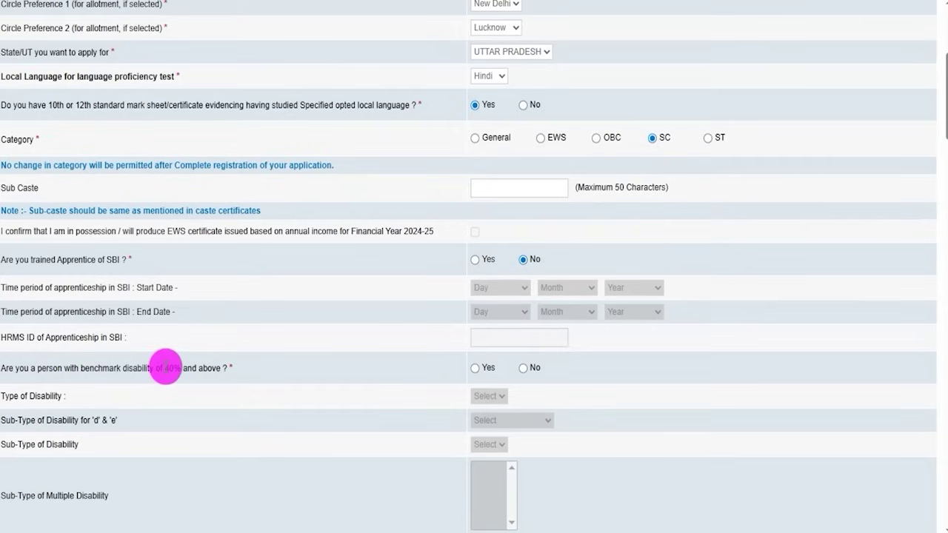
# - Try Yes for benchmark disability of 40% and above to view the disability types, and set the answer to No
pyautogui.click(475, 368)
pyautogui.scroll(-4, 459, 363)
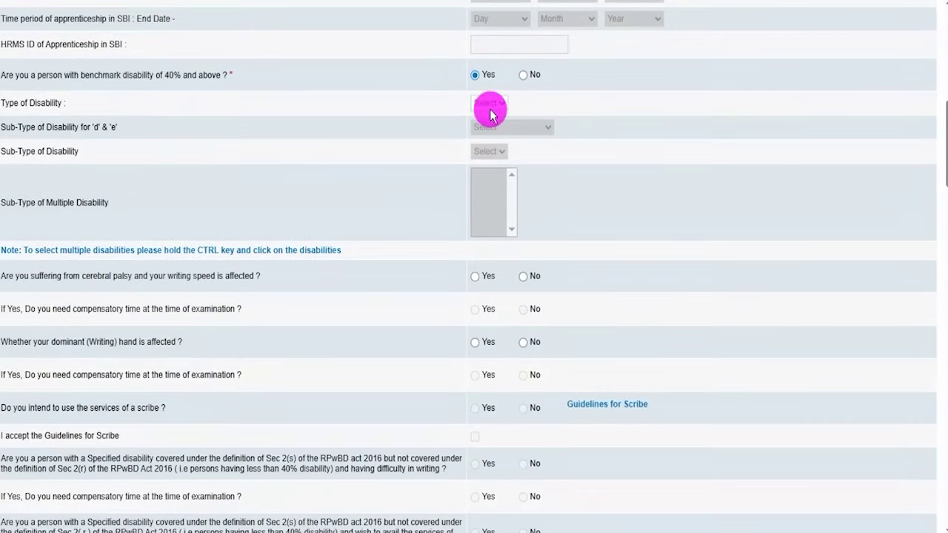
pyautogui.click(489, 104)
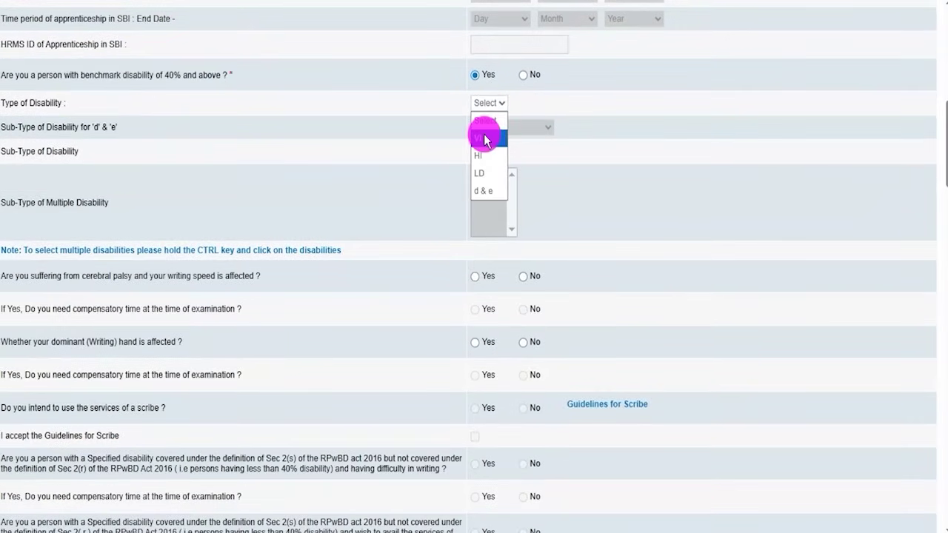
pyautogui.click(266, 138)
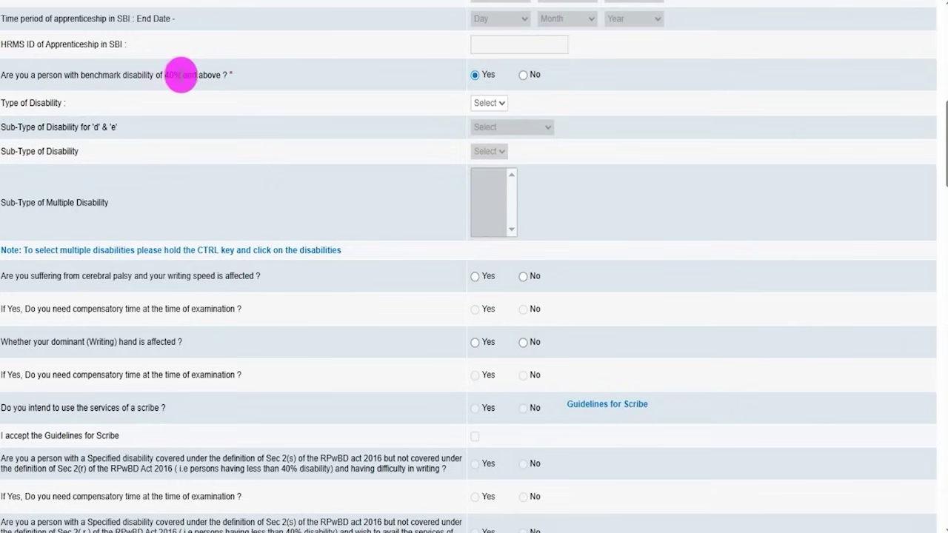
pyautogui.click(523, 77)
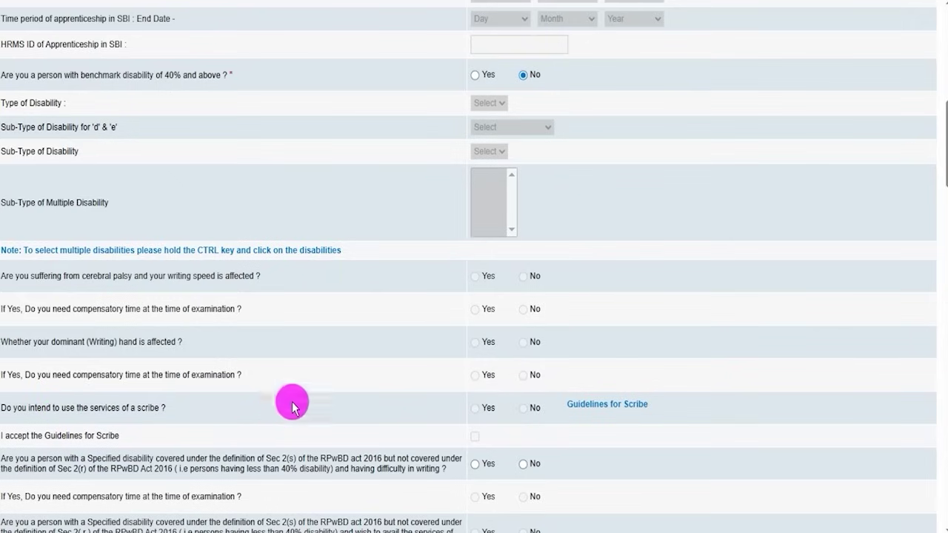
# - Try Yes for specified disability under 40% with difficulty in writing to view the dependent questions, and set the answer to No
pyautogui.scroll(-4, 281, 408)
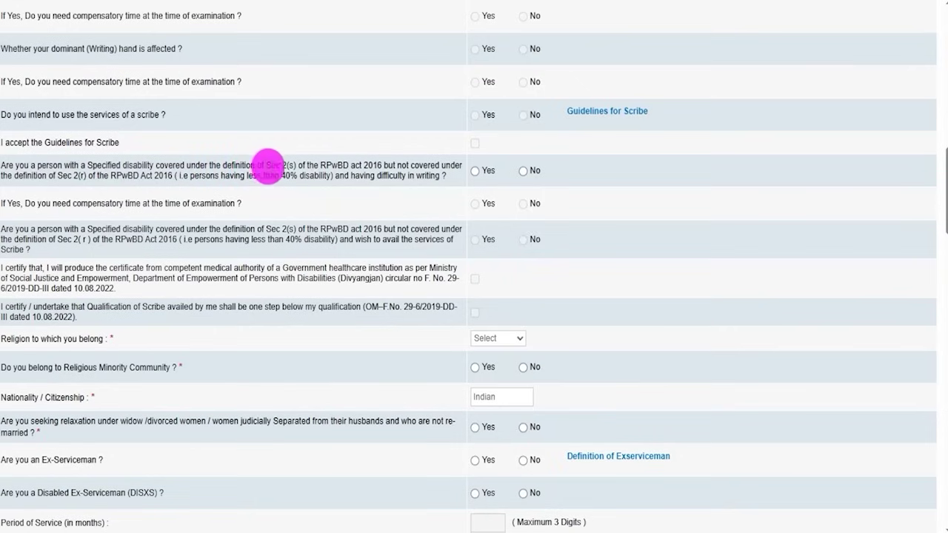
pyautogui.click(477, 172)
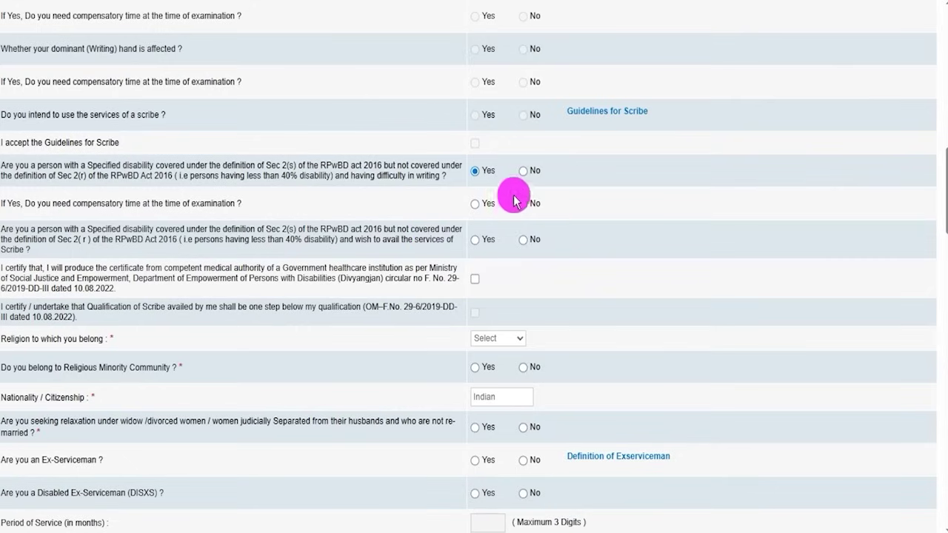
pyautogui.click(524, 172)
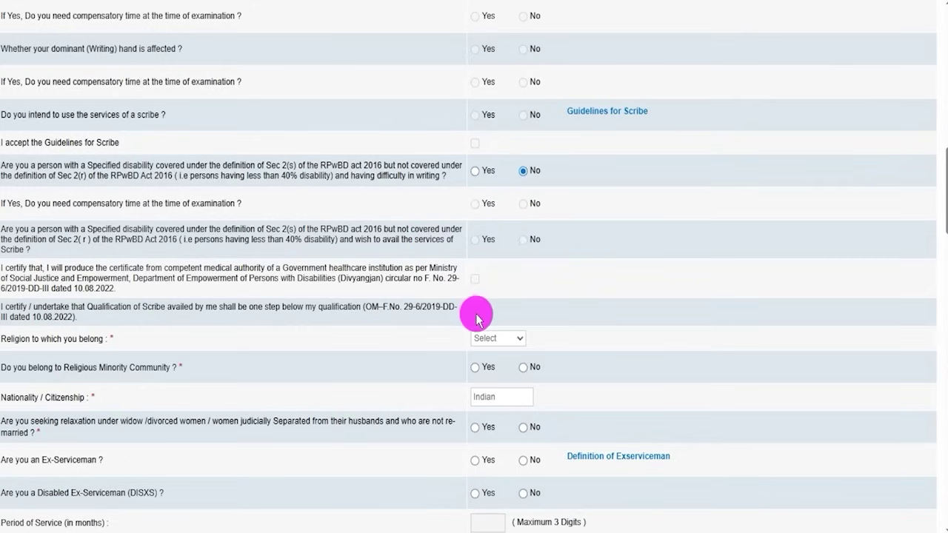
# - Select Hindu as the religion and answer No to belonging to a religious minority community
pyautogui.click(488, 339)
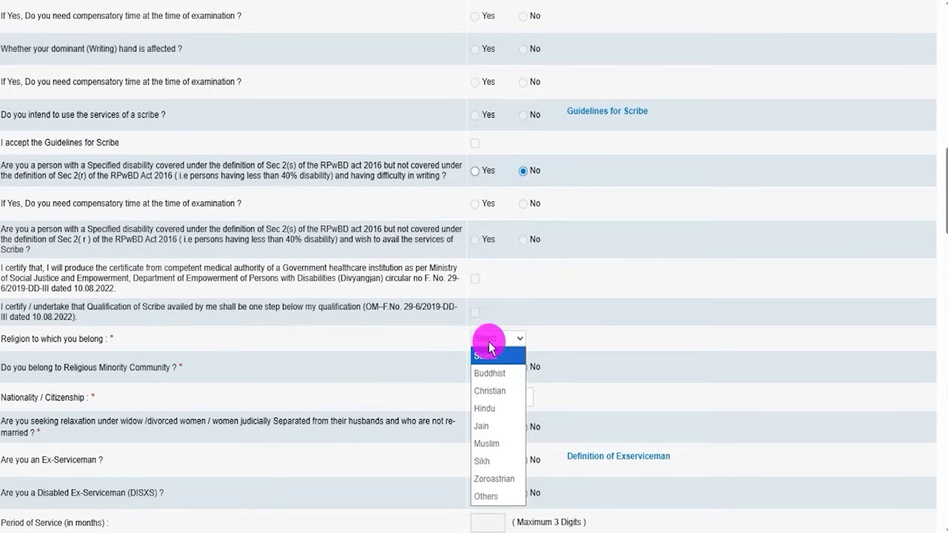
pyautogui.click(495, 410)
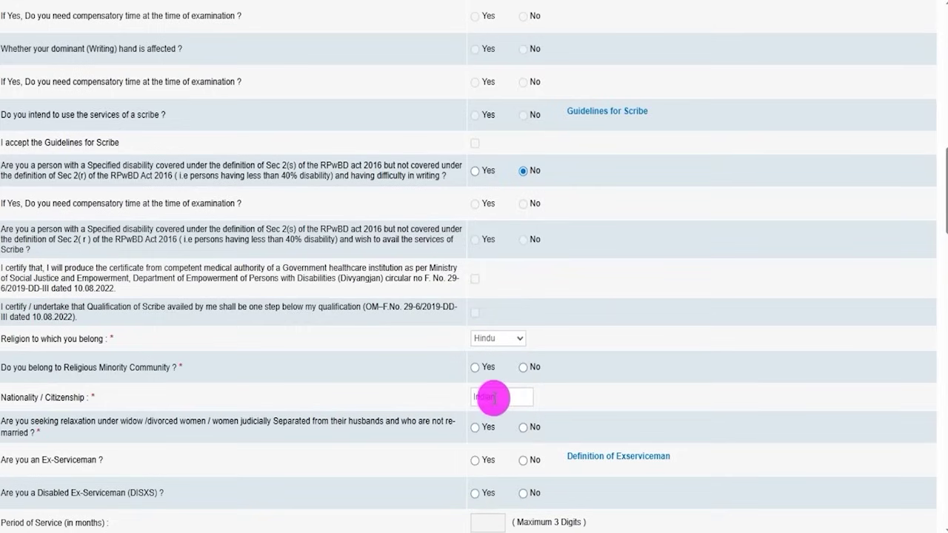
pyautogui.click(476, 369)
pyautogui.click(523, 368)
# - Answer No to seeking relaxation as a widow, divorced woman or judicially separated woman who has not remarried
pyautogui.scroll(-3, 455, 335)
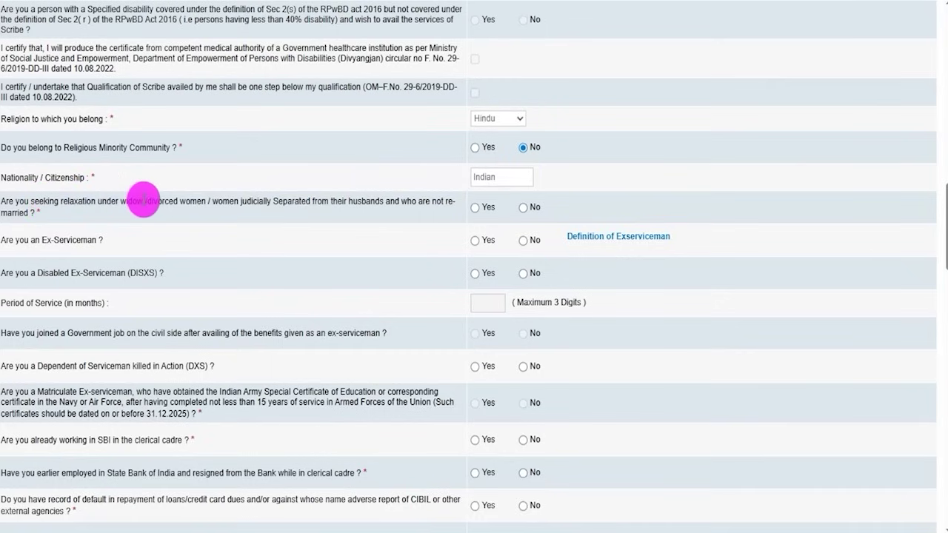
pyautogui.click(475, 208)
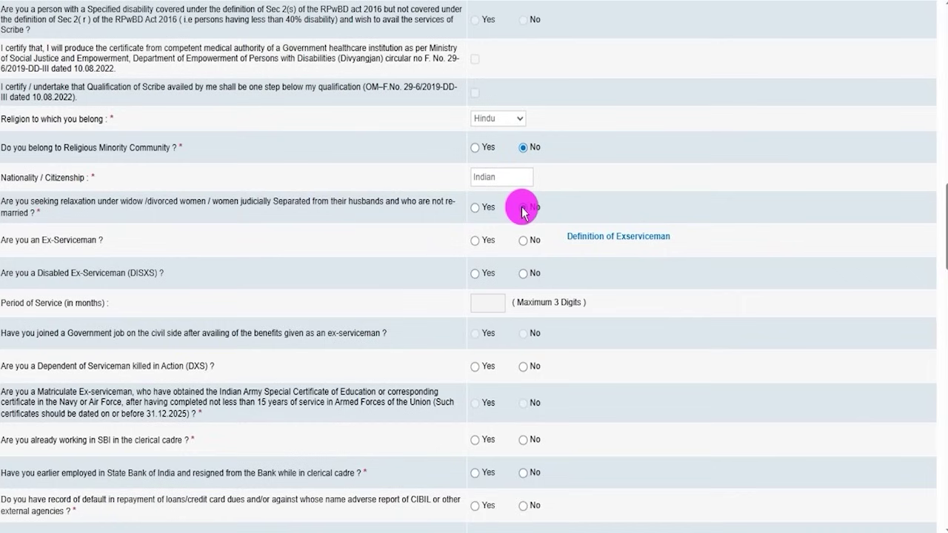
pyautogui.click(523, 208)
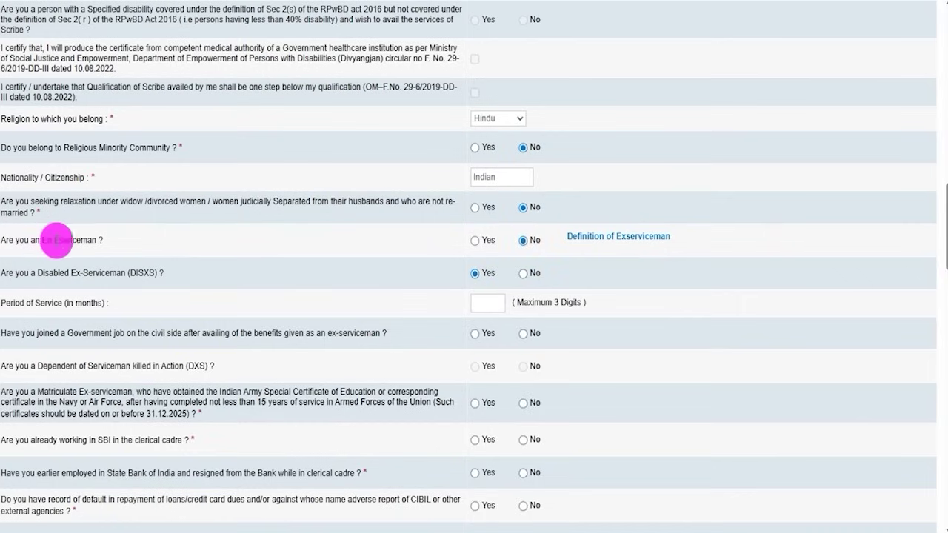
# - Answer No to the Ex-Serviceman, Disabled Ex-Serviceman and Dependent of Serviceman killed in Action questions
pyautogui.click(524, 241)
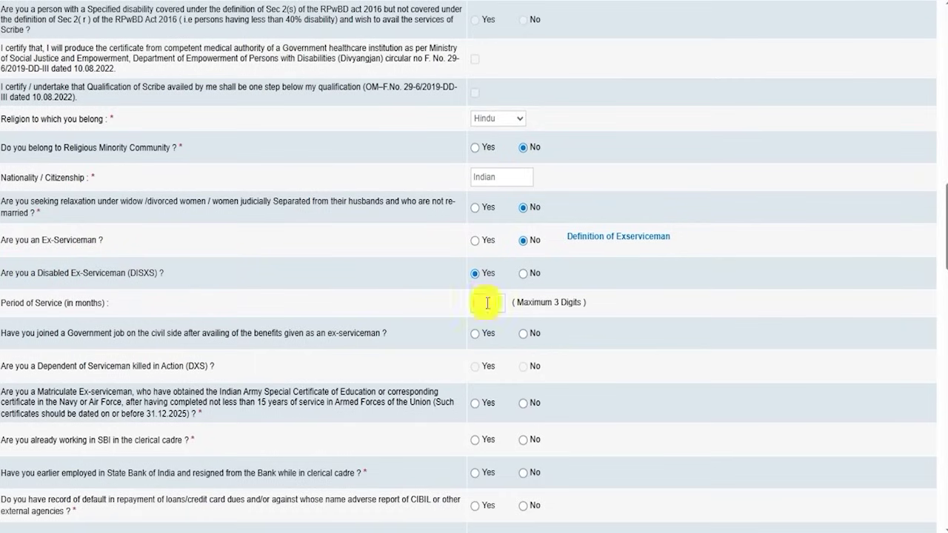
pyautogui.click(522, 275)
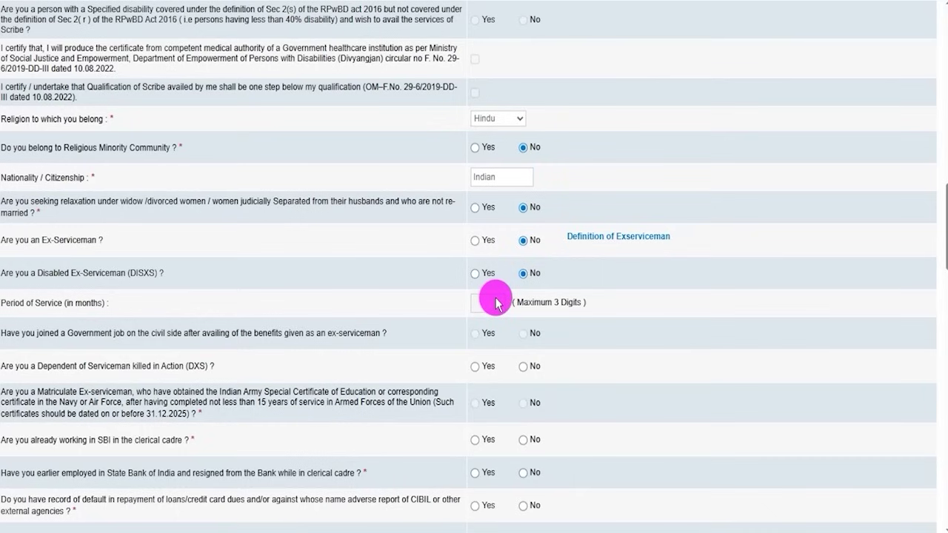
pyautogui.click(523, 368)
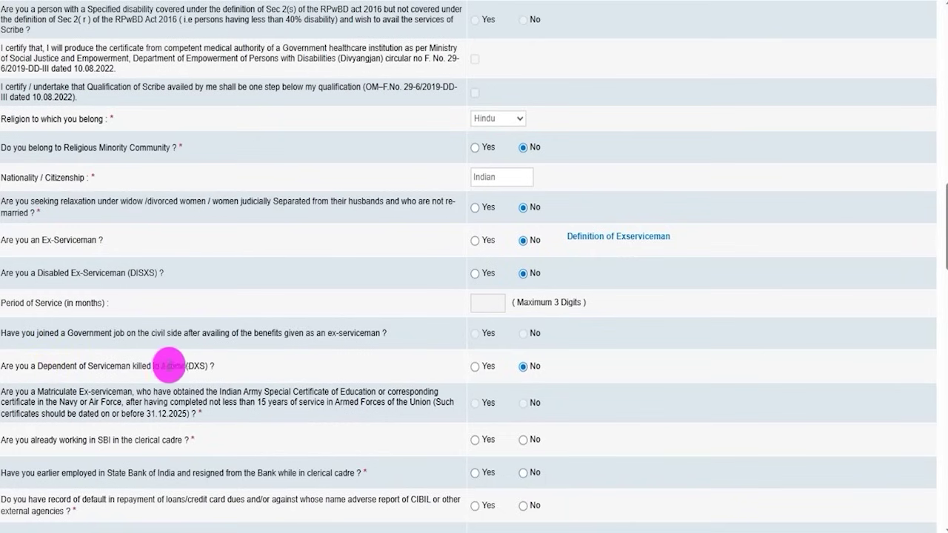
pyautogui.click(523, 366)
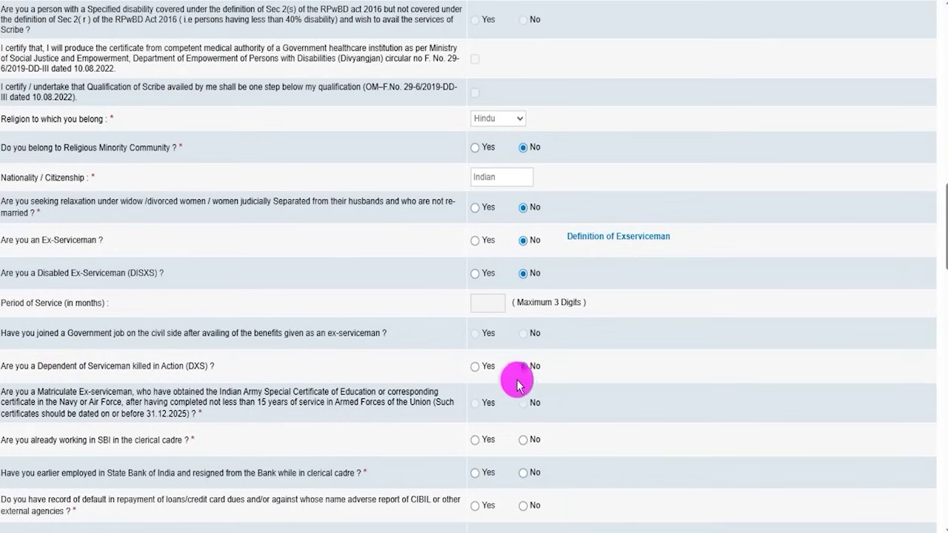
# - Answer No to already working in SBI's clerical cadre and to having earlier resigned from the bank in that cadre
pyautogui.click(523, 441)
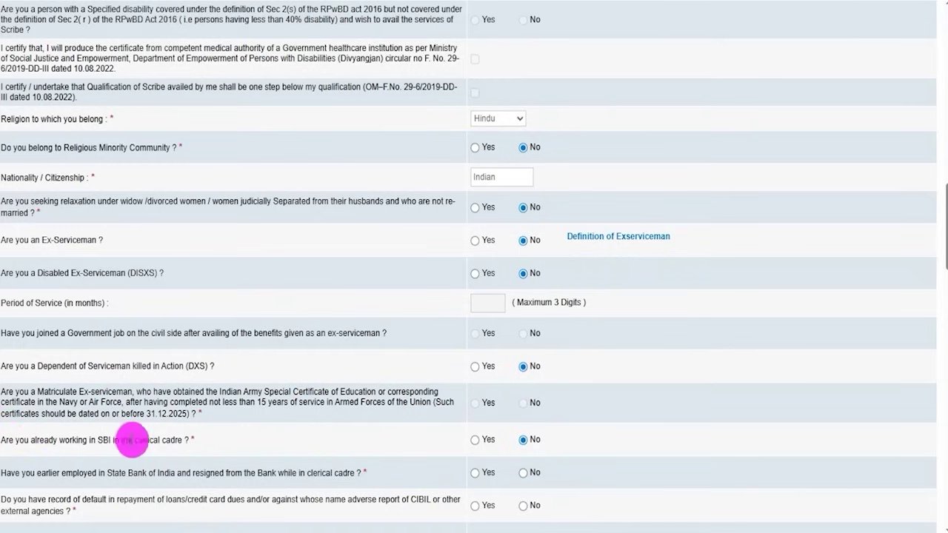
pyautogui.scroll(-3, 461, 433)
pyautogui.click(474, 222)
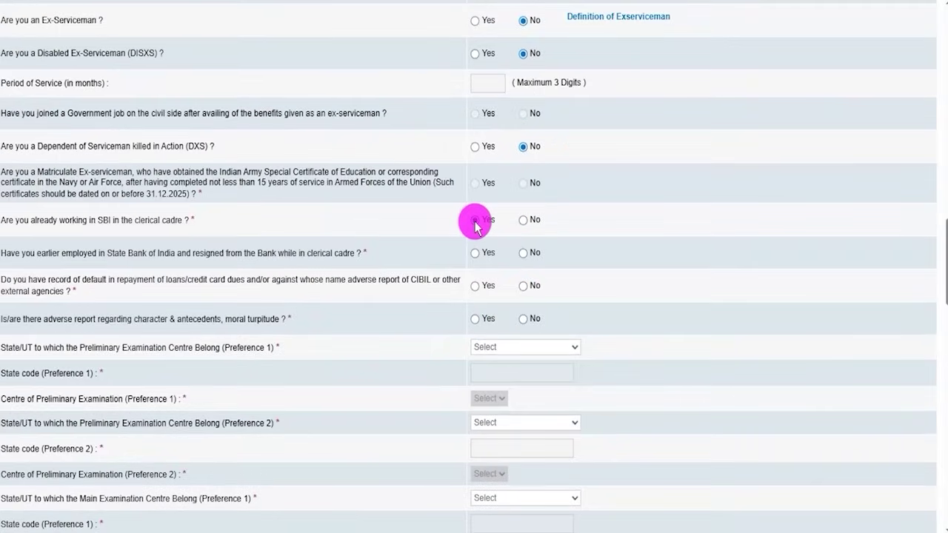
pyautogui.click(523, 220)
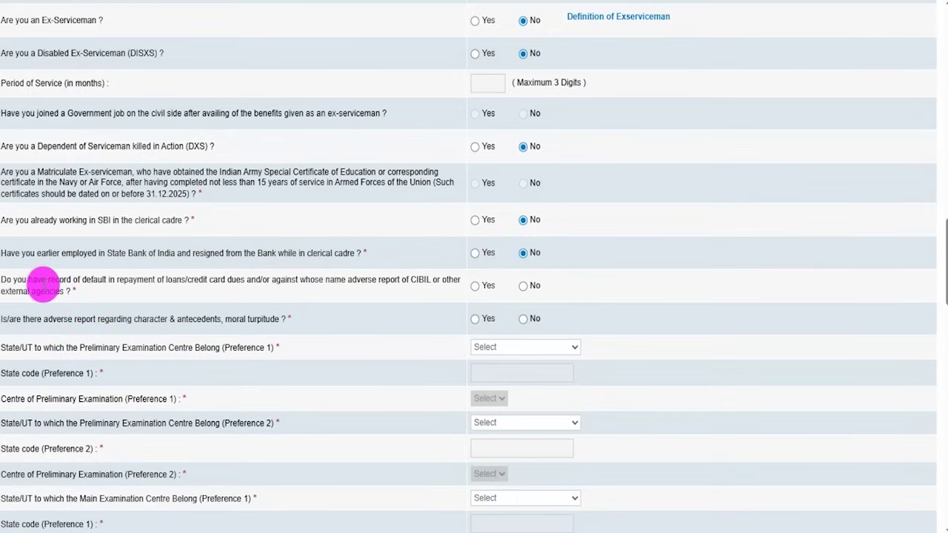
# - Answer No to the loan or credit card default record question and Yes to the adverse report on character and antecedents question
pyautogui.moveTo(39, 281); pyautogui.dragTo(483, 295)
pyautogui.click(475, 287)
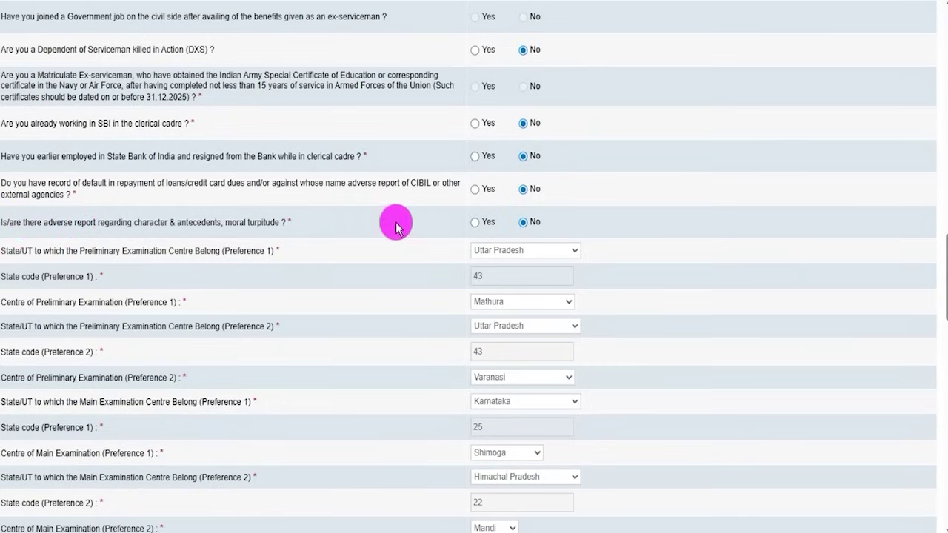
pyautogui.click(476, 223)
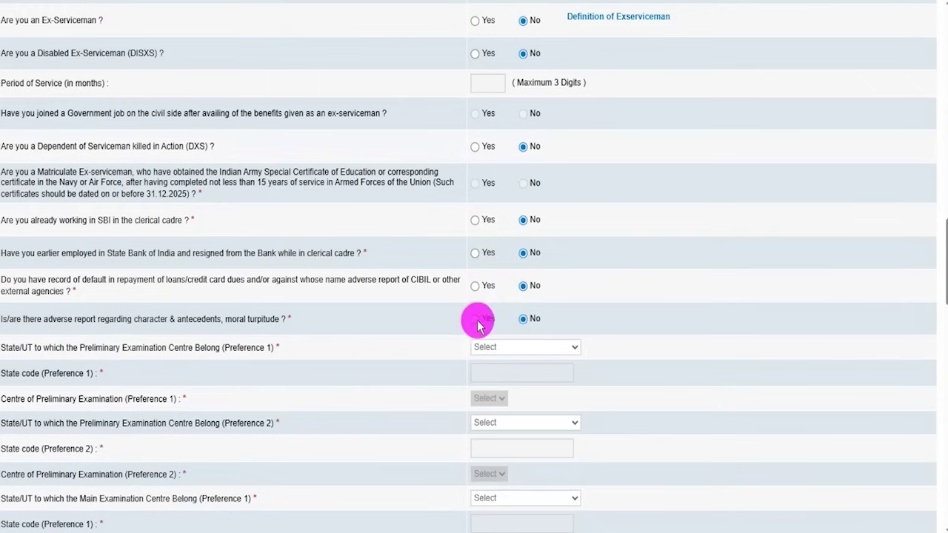
pyautogui.click(476, 319)
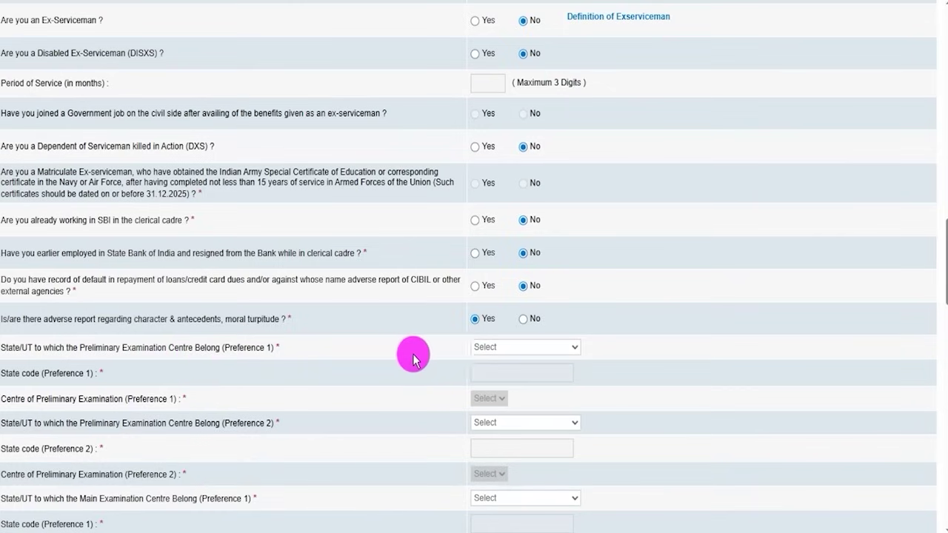
# - Set the first preference for the Preliminary Examination to the state Uttar Pradesh and the centre Mathura
pyautogui.click(478, 347)
pyautogui.scroll(-5, 511, 263)
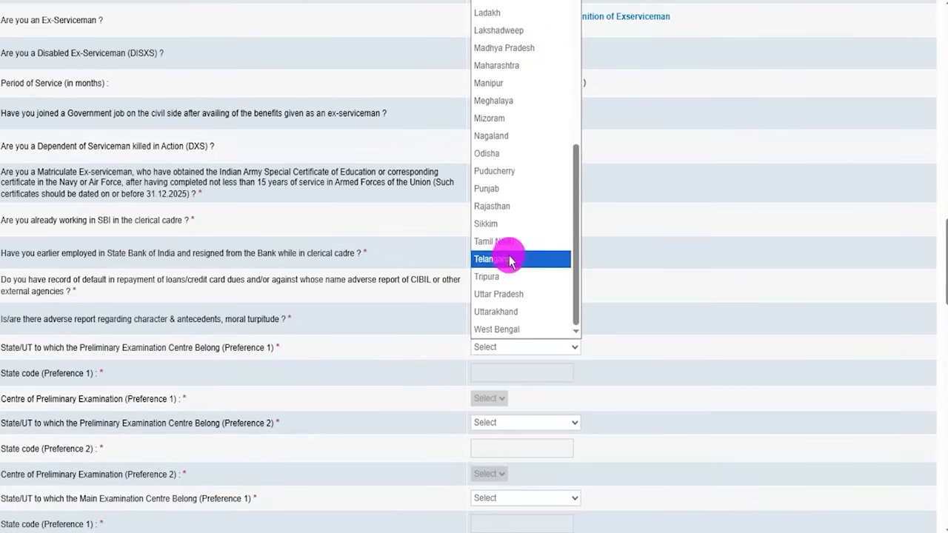
pyautogui.click(511, 297)
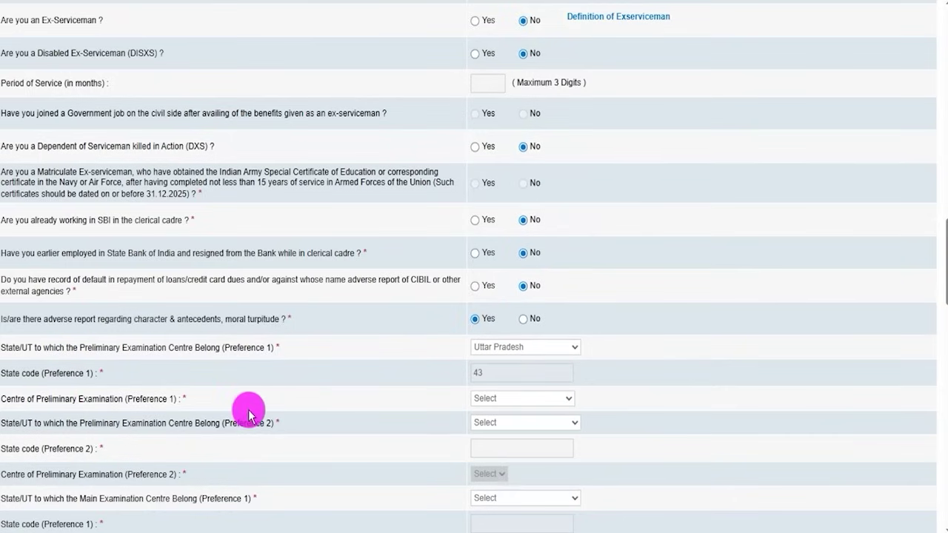
pyautogui.scroll(-2, 244, 400)
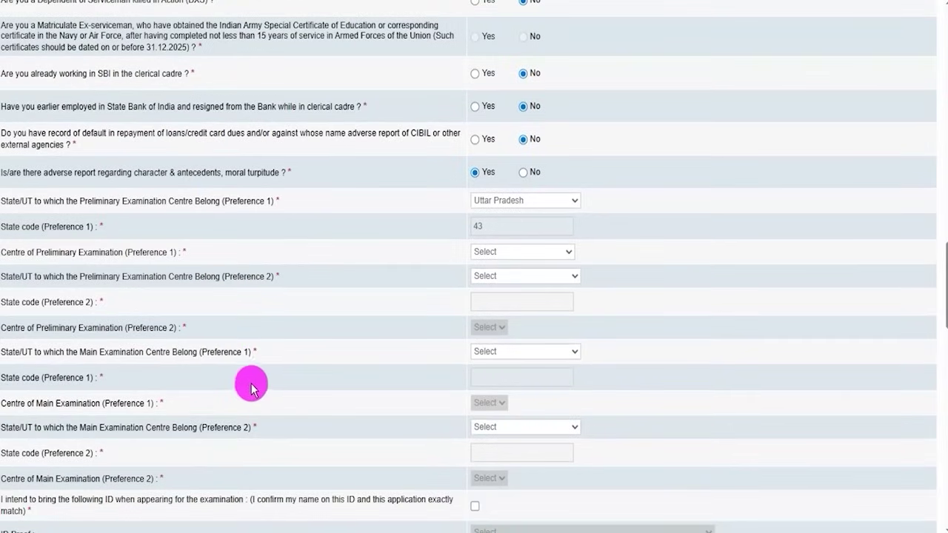
pyautogui.click(528, 252)
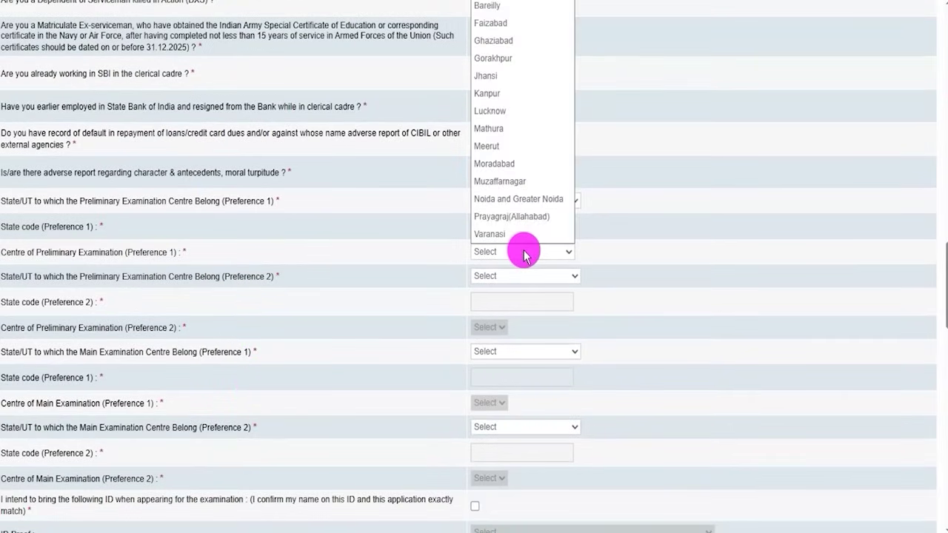
pyautogui.click(502, 128)
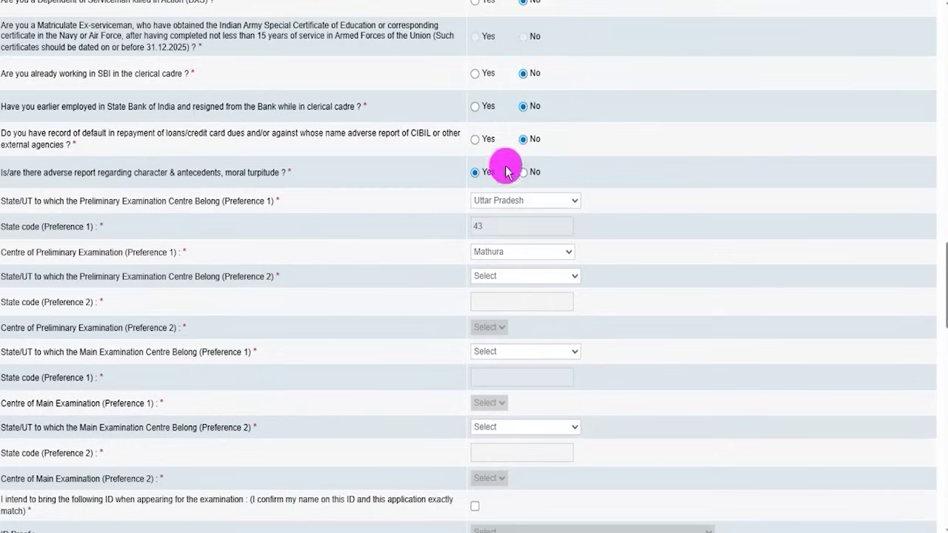
# - Set the second preference for the Preliminary Examination to the state Uttar Pradesh and the centre Varanasi
pyautogui.click(499, 277)
pyautogui.scroll(-4, 489, 226)
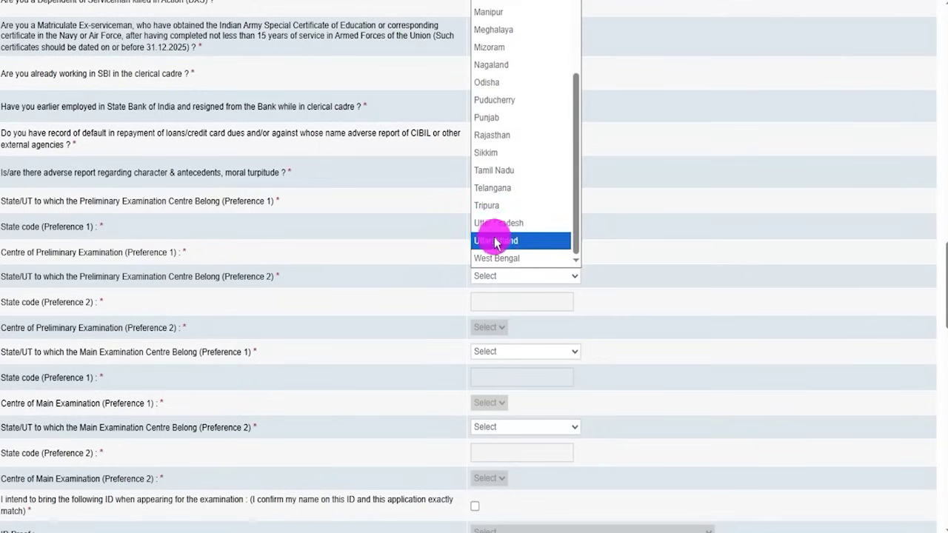
pyautogui.click(496, 223)
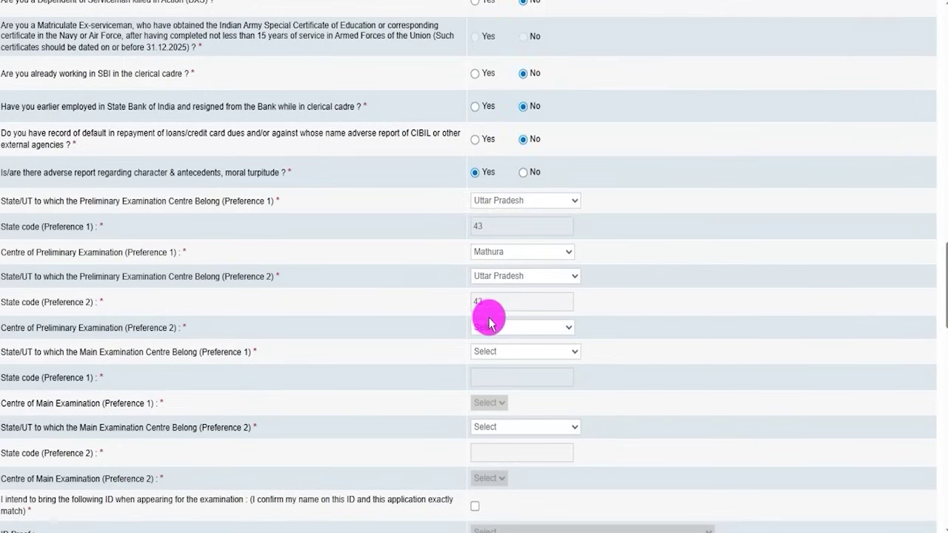
pyautogui.click(488, 328)
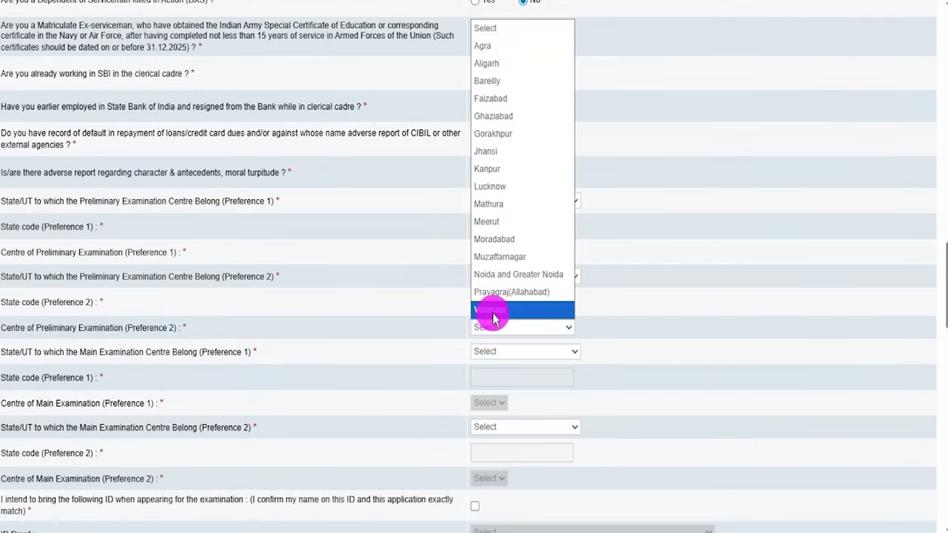
pyautogui.click(490, 309)
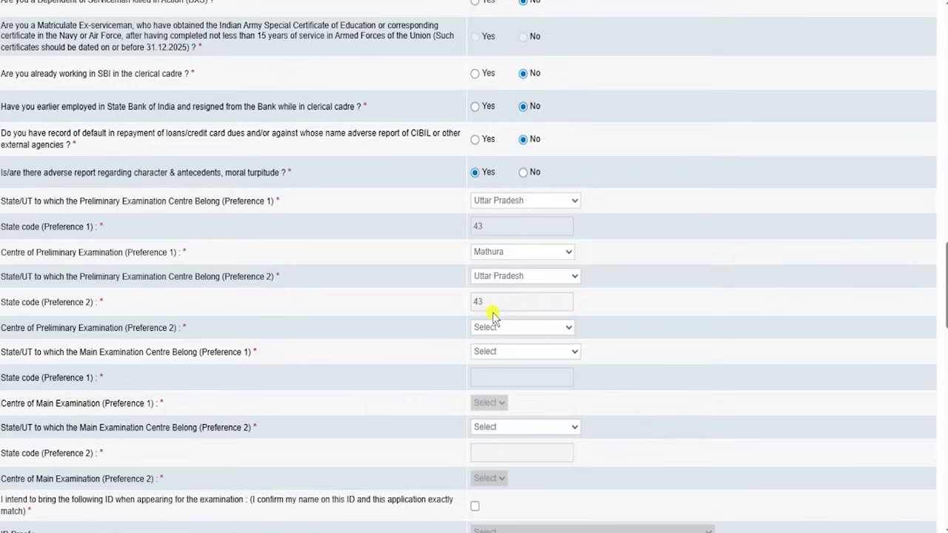
# - Set the first preference for the Main Examination to the state Karnataka and the centre Shimoga
pyautogui.click(497, 354)
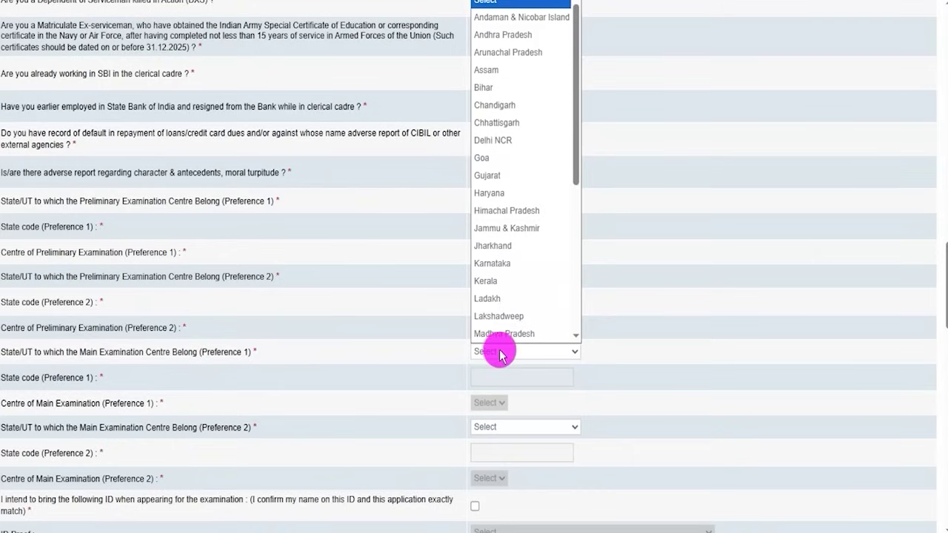
pyautogui.click(500, 264)
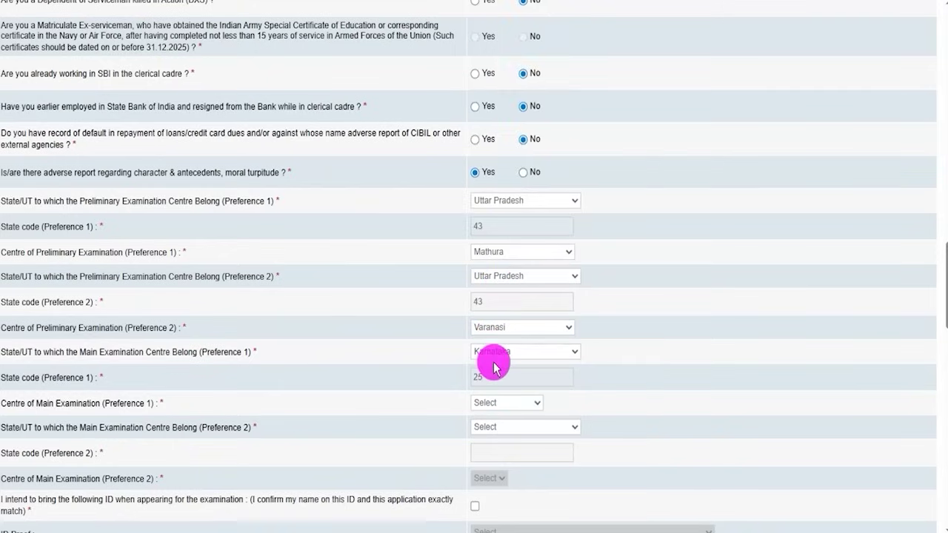
pyautogui.click(492, 402)
pyautogui.click(496, 379)
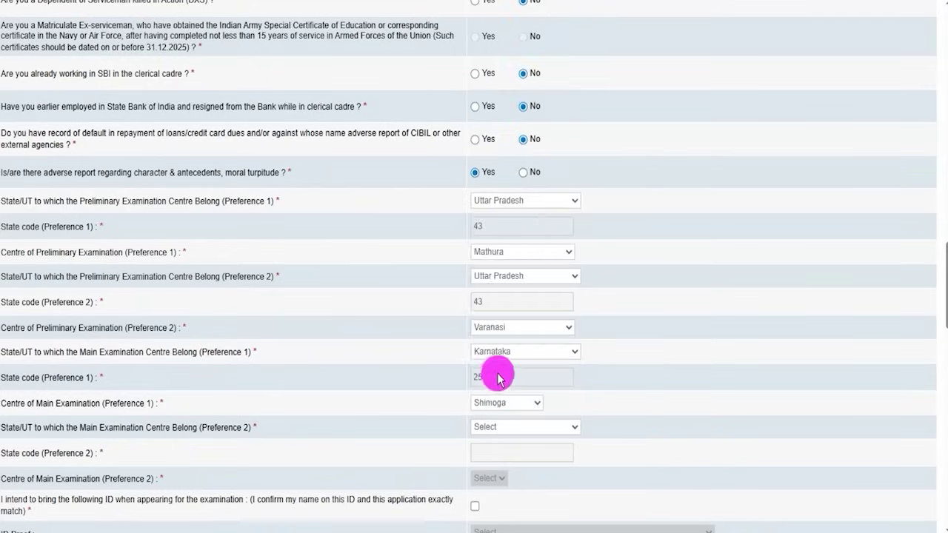
# - Set the second preference for the Main Examination to the state Himachal Pradesh and the centre Mandi
pyautogui.scroll(-2, 496, 376)
pyautogui.click(508, 282)
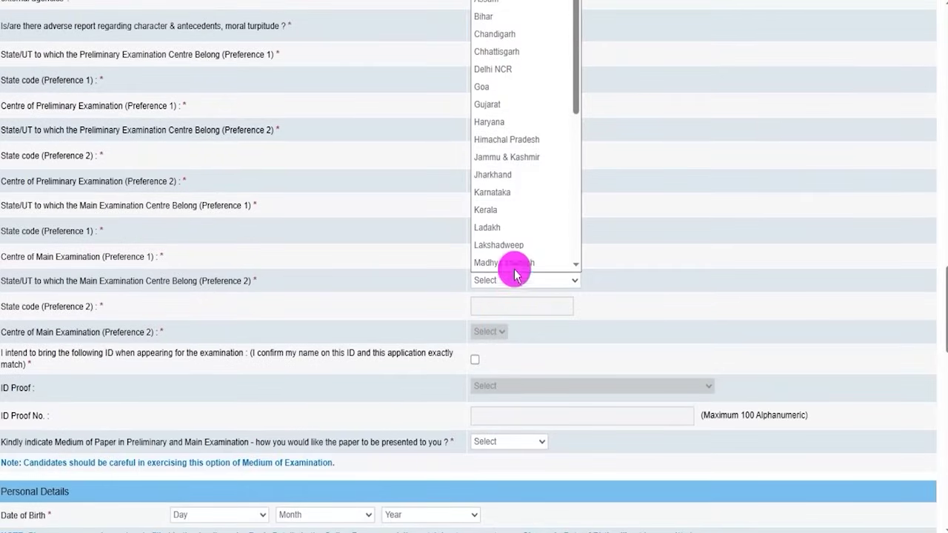
pyautogui.click(516, 139)
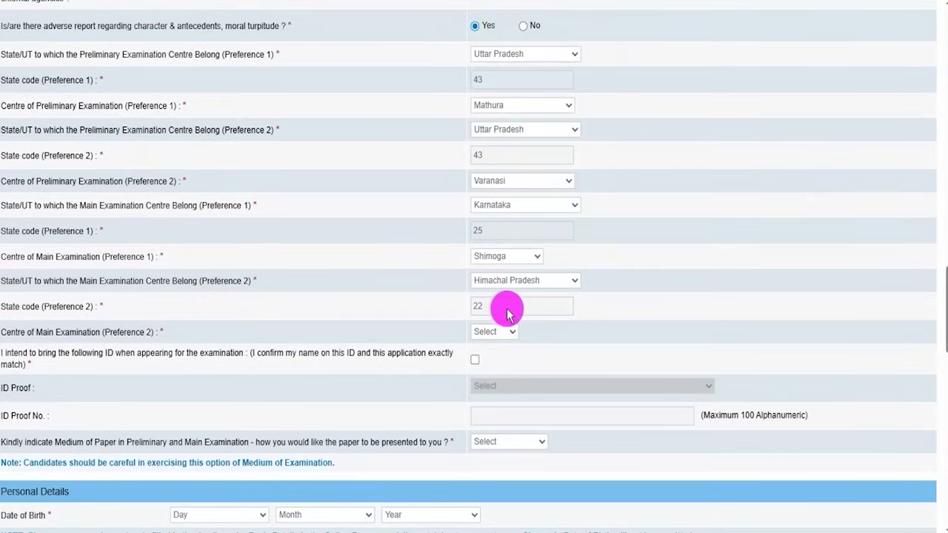
pyautogui.click(495, 331)
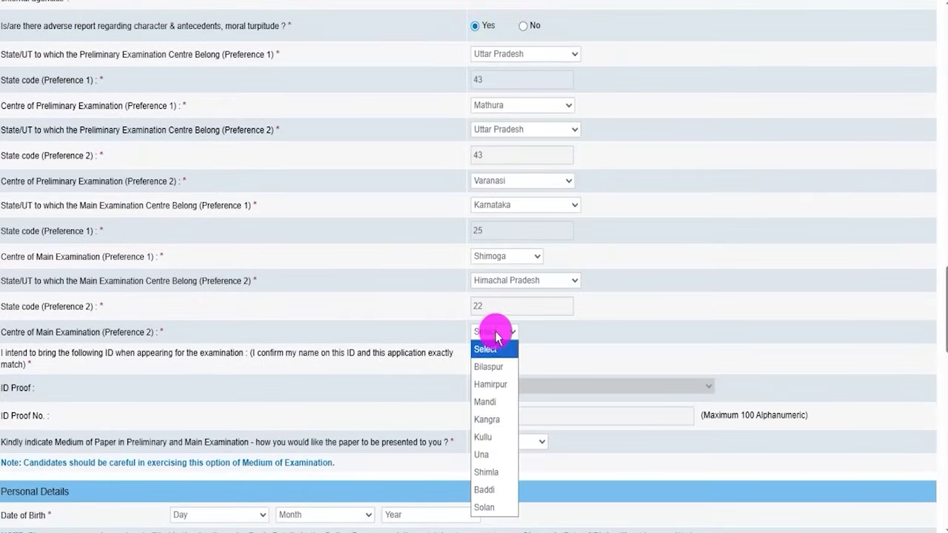
pyautogui.click(495, 403)
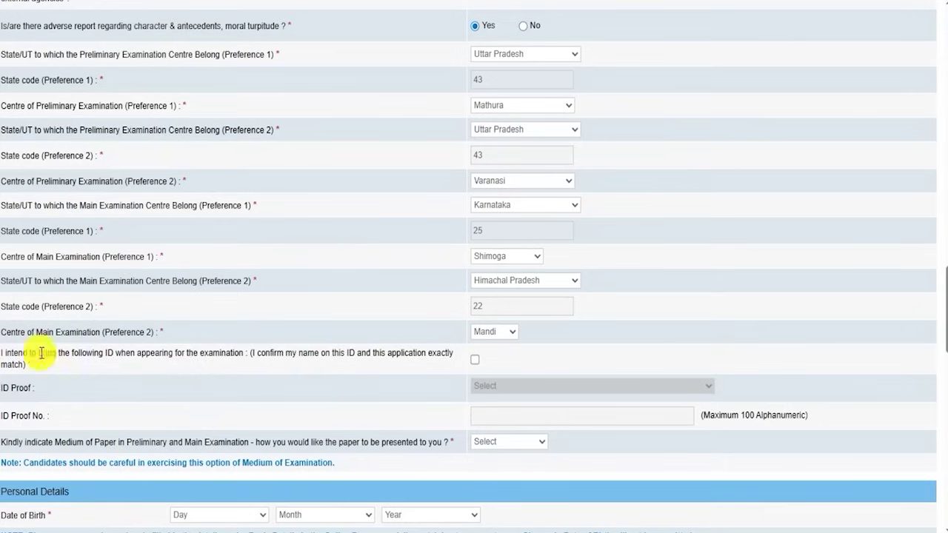
# - Confirm the intention to bring a matching ID to the examination and choose Aadhar Card as the ID proof
pyautogui.click(475, 360)
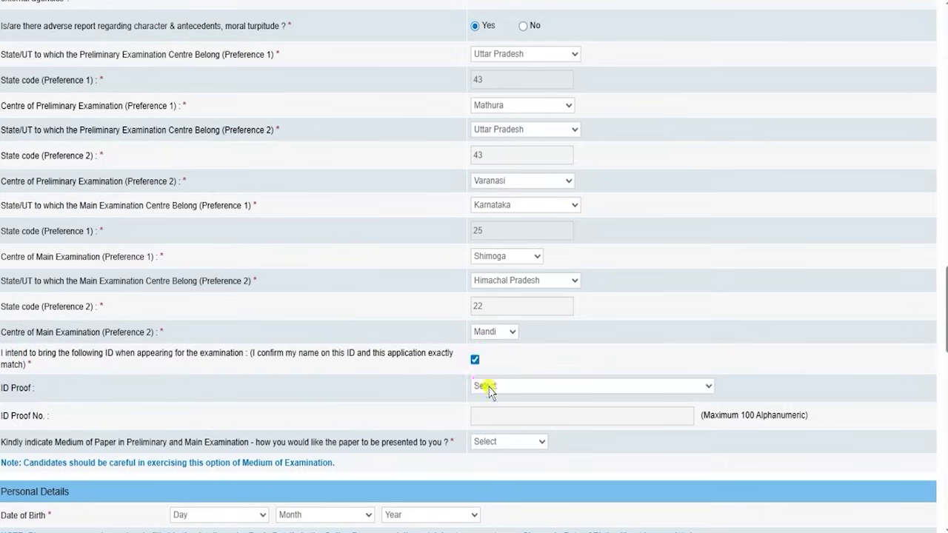
pyautogui.click(486, 386)
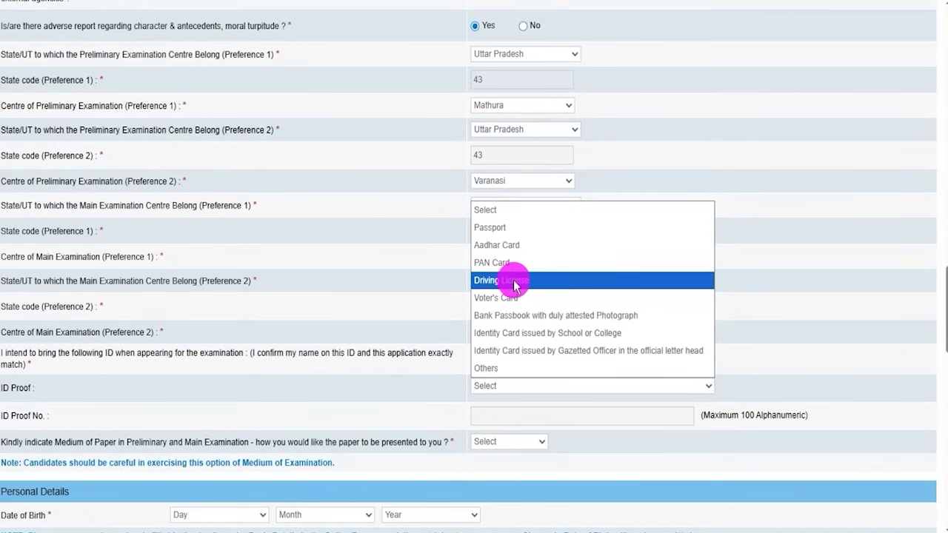
pyautogui.click(511, 247)
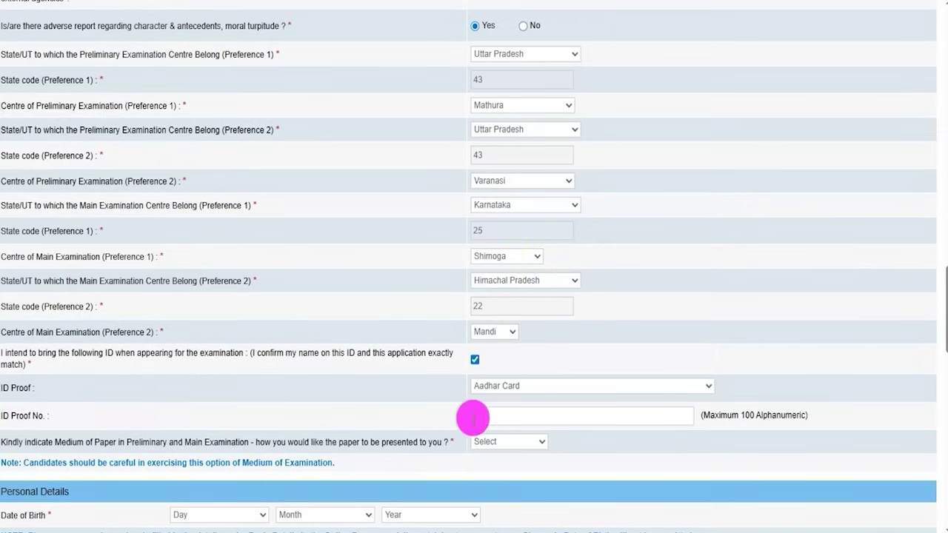
# - Set the medium of paper for the Preliminary and Main Examination to English and Hindi
pyautogui.scroll(-4, 495, 409)
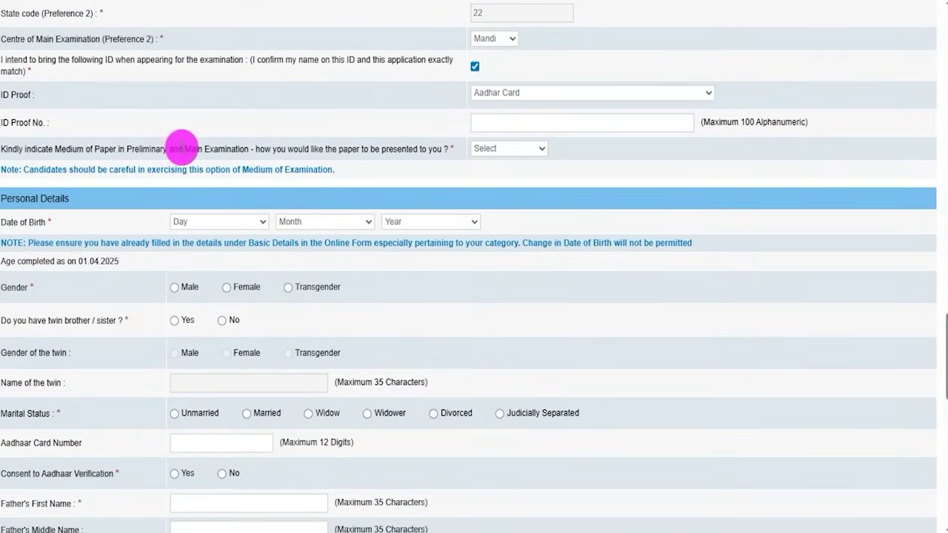
pyautogui.click(487, 152)
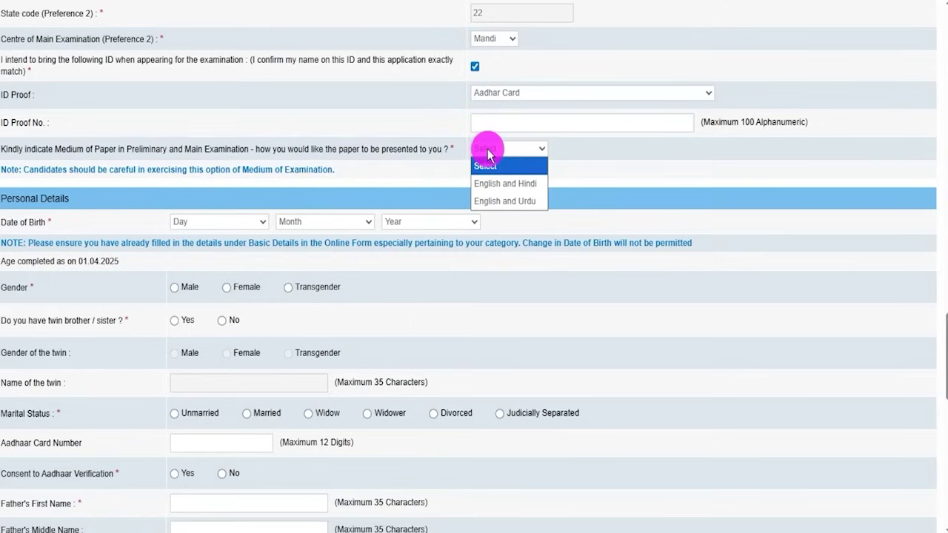
pyautogui.click(518, 193)
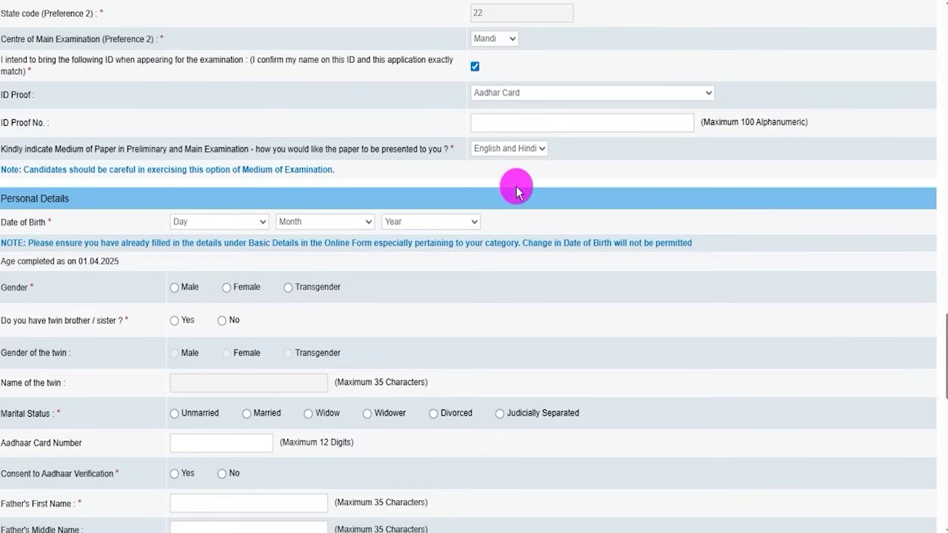
pyautogui.click(517, 150)
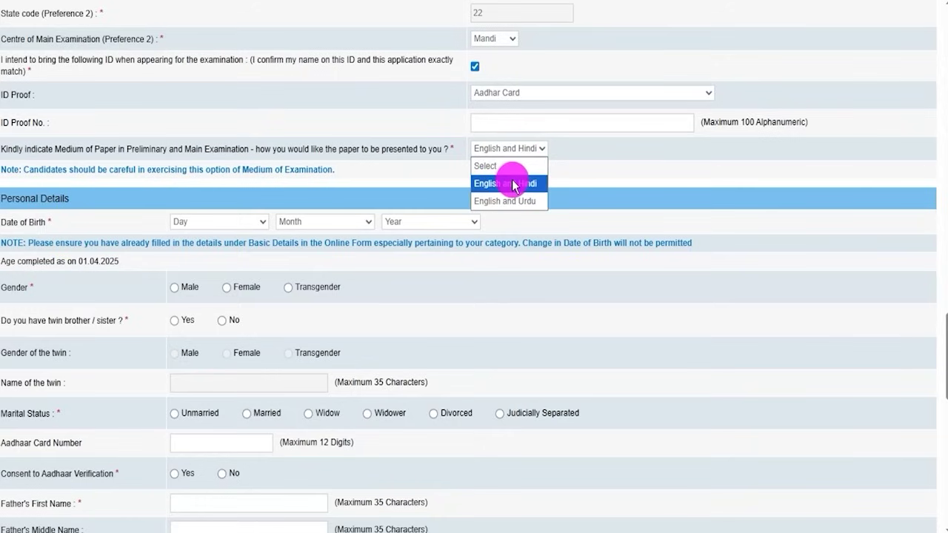
pyautogui.click(512, 184)
pyautogui.click(211, 221)
pyautogui.click(366, 223)
pyautogui.click(401, 223)
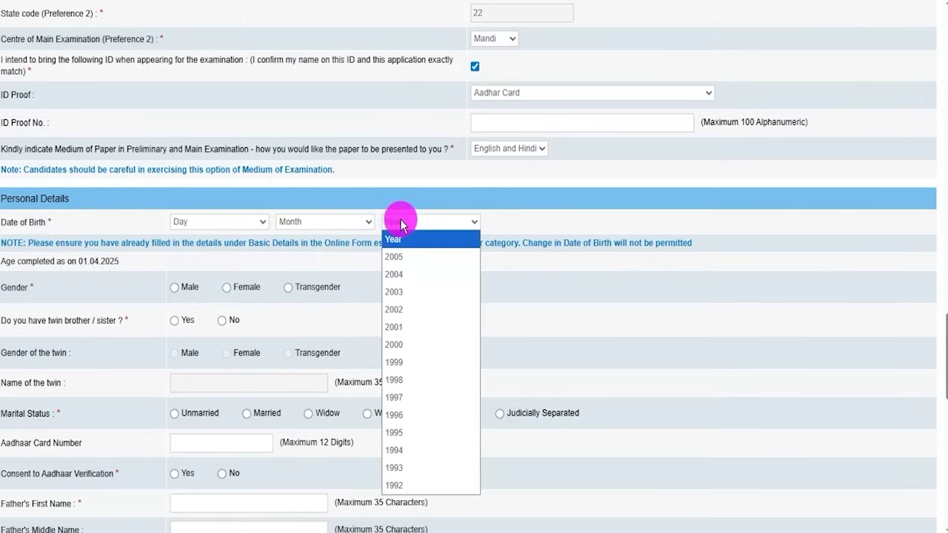
pyautogui.click(619, 290)
# - Set the candidate's gender to Male in the Personal Details section
pyautogui.click(173, 288)
pyautogui.scroll(-2, 198, 332)
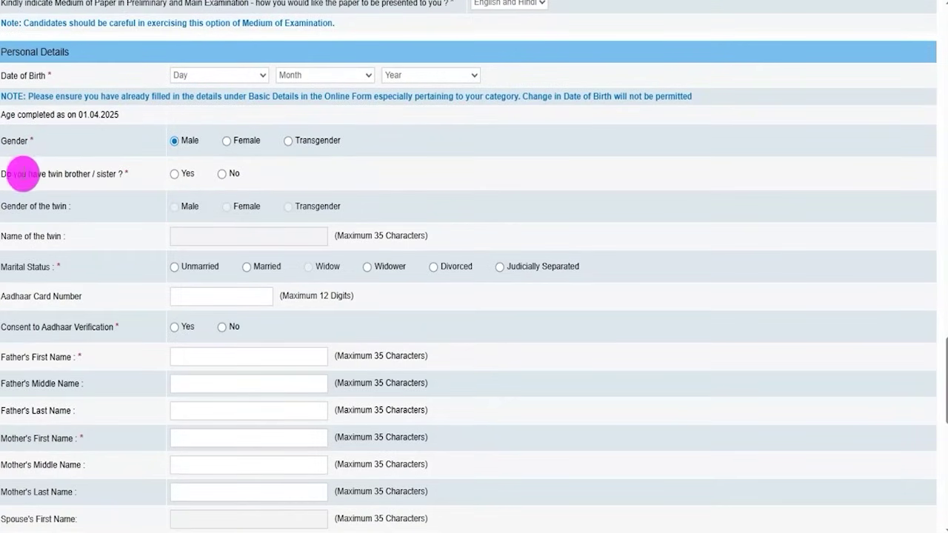
# - Answer Yes to having a twin brother or sister and set the twin's gender to Male
pyautogui.click(175, 175)
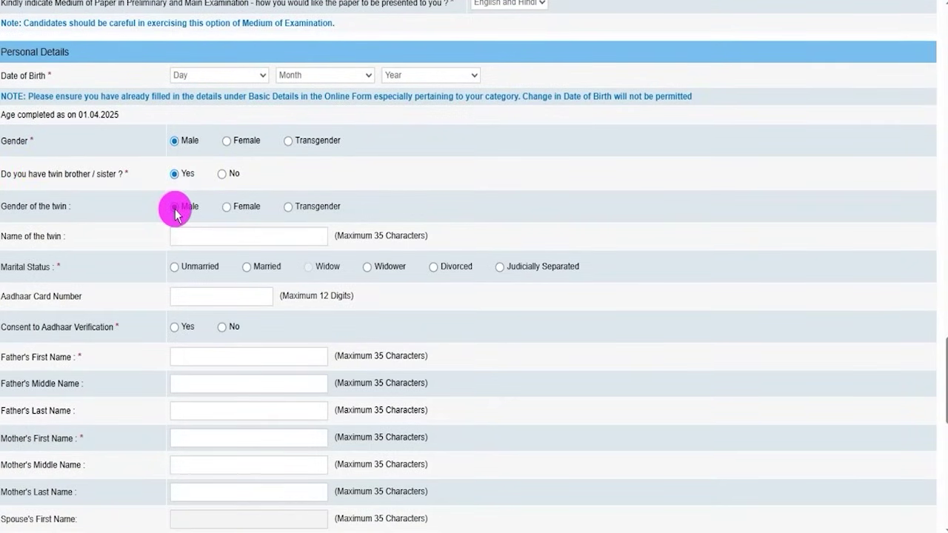
pyautogui.click(175, 210)
pyautogui.click(195, 234)
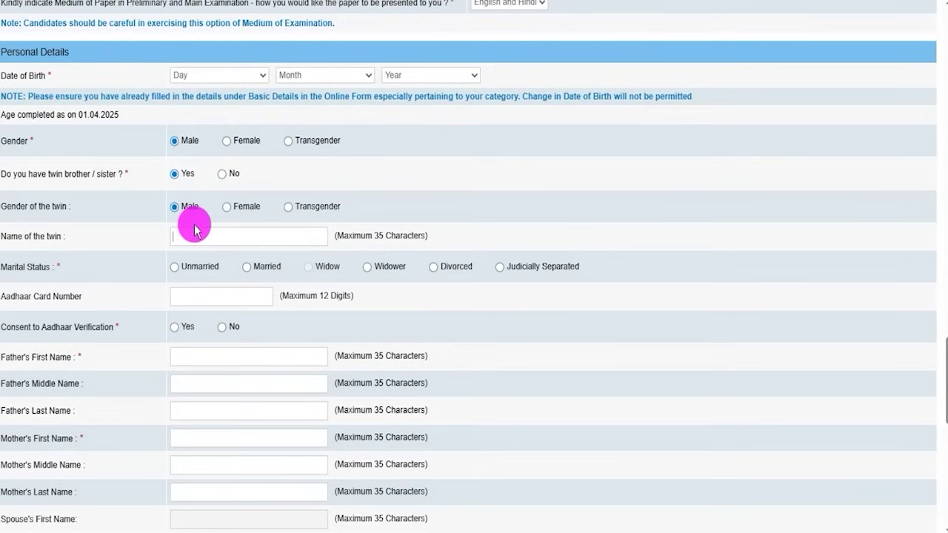
# - Answer No to having a twin brother or sister and set the marital status to Unmarried
pyautogui.click(222, 176)
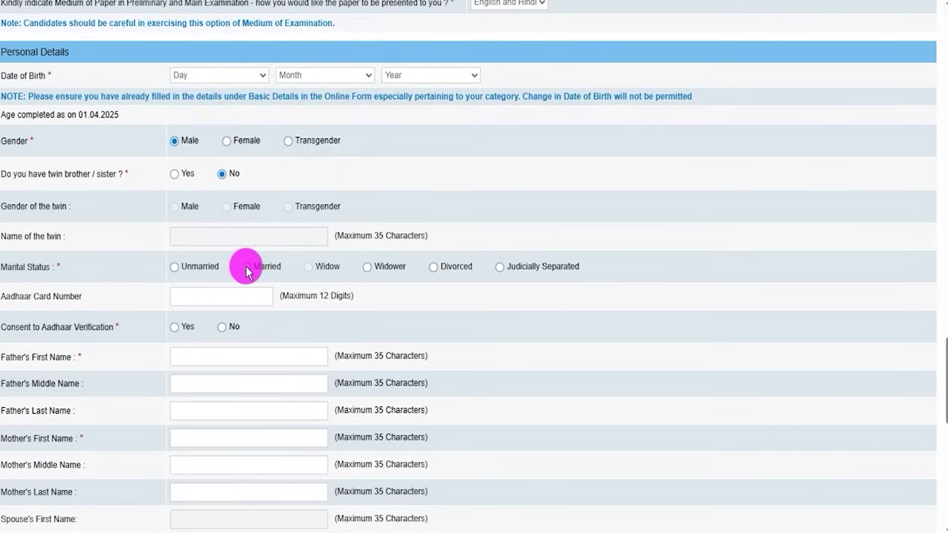
pyautogui.click(174, 268)
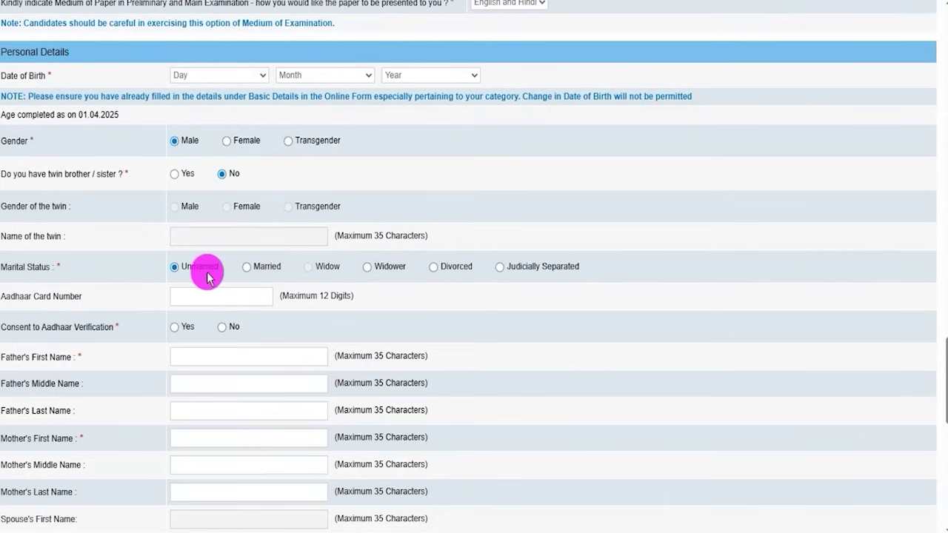
# - Answer Yes to the Consent to Aadhaar Verification question
pyautogui.click(193, 296)
pyautogui.scroll(-3, 192, 291)
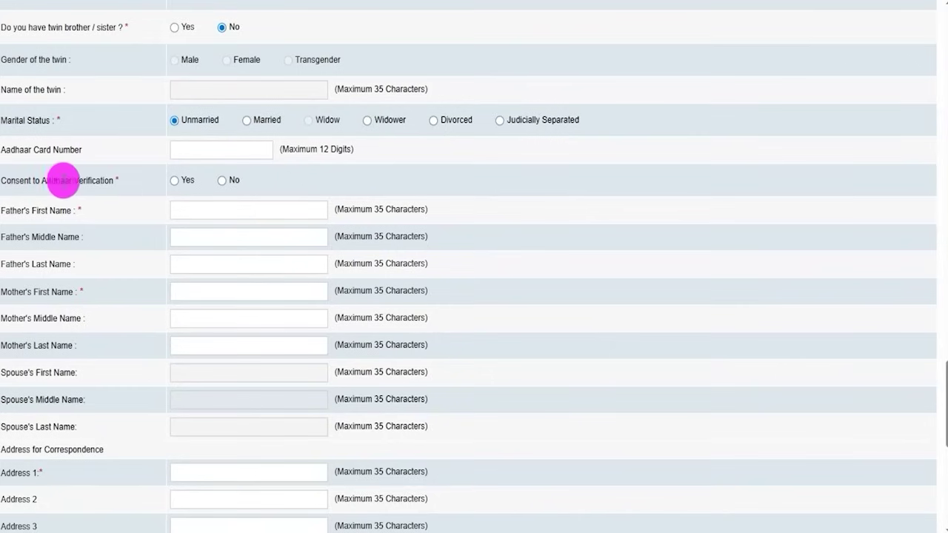
pyautogui.click(175, 184)
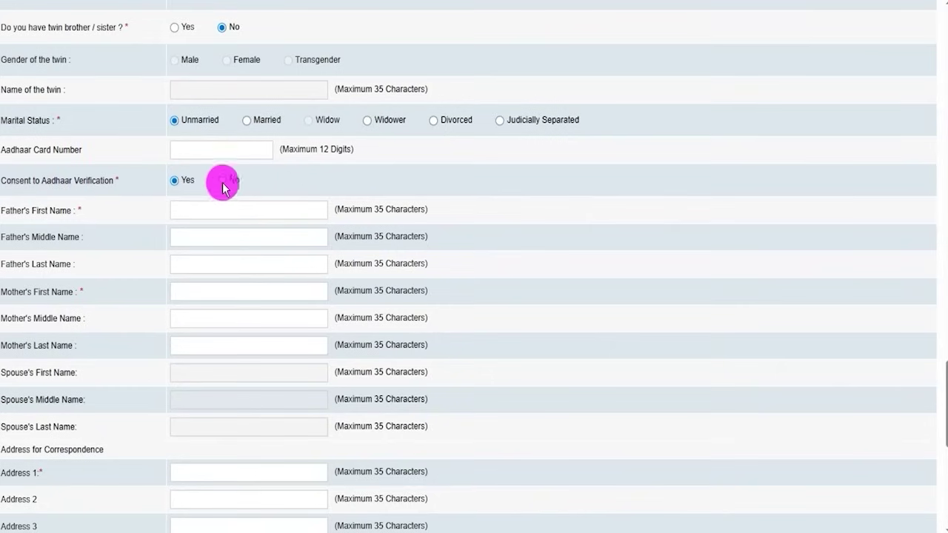
pyautogui.click(176, 186)
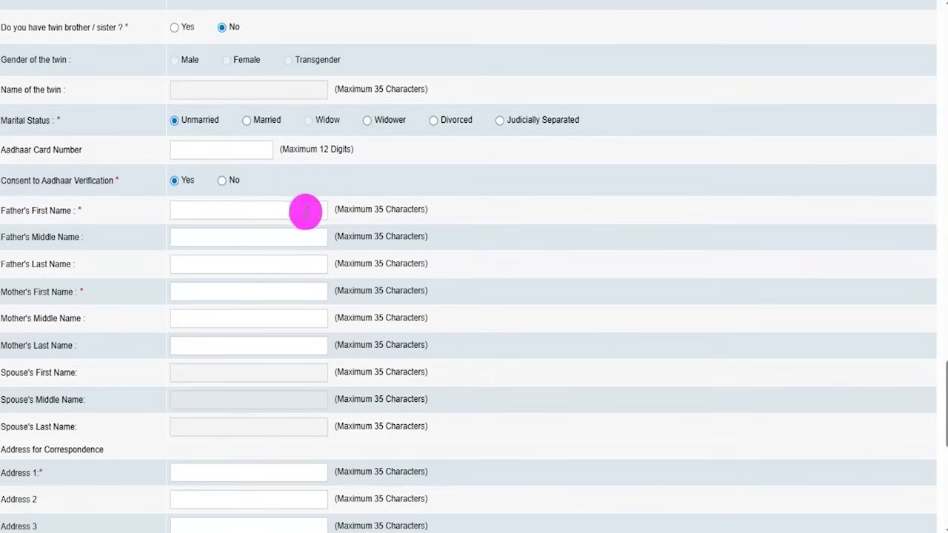
pyautogui.click(306, 208)
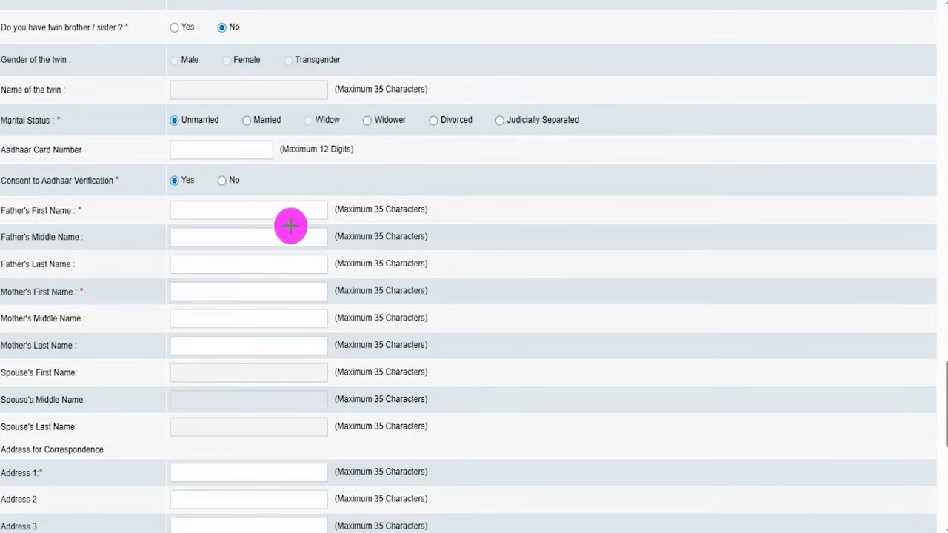
pyautogui.moveTo(294, 238); pyautogui.dragTo(326, 223)
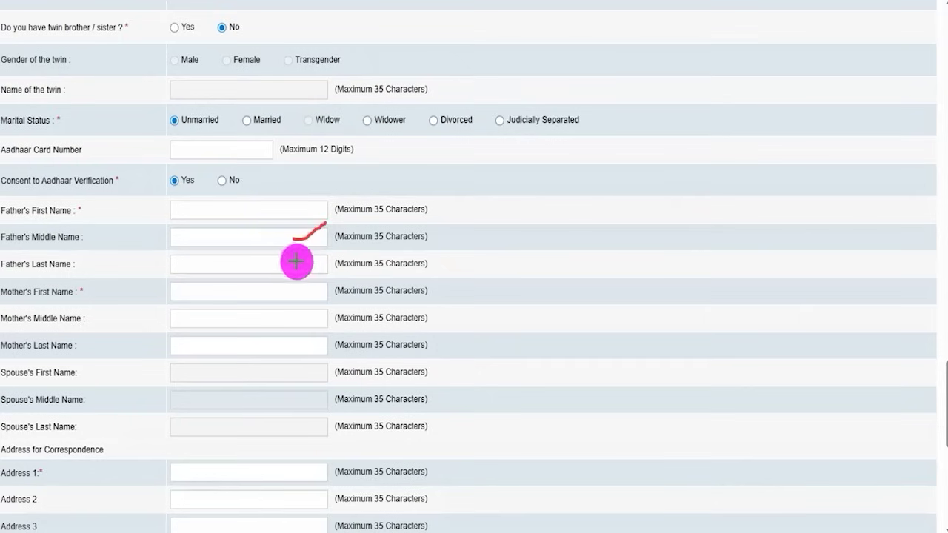
pyautogui.moveTo(295, 267); pyautogui.dragTo(312, 256)
pyautogui.moveTo(288, 296); pyautogui.dragTo(307, 284)
pyautogui.moveTo(295, 317); pyautogui.dragTo(309, 309)
pyautogui.moveTo(297, 346); pyautogui.dragTo(322, 326)
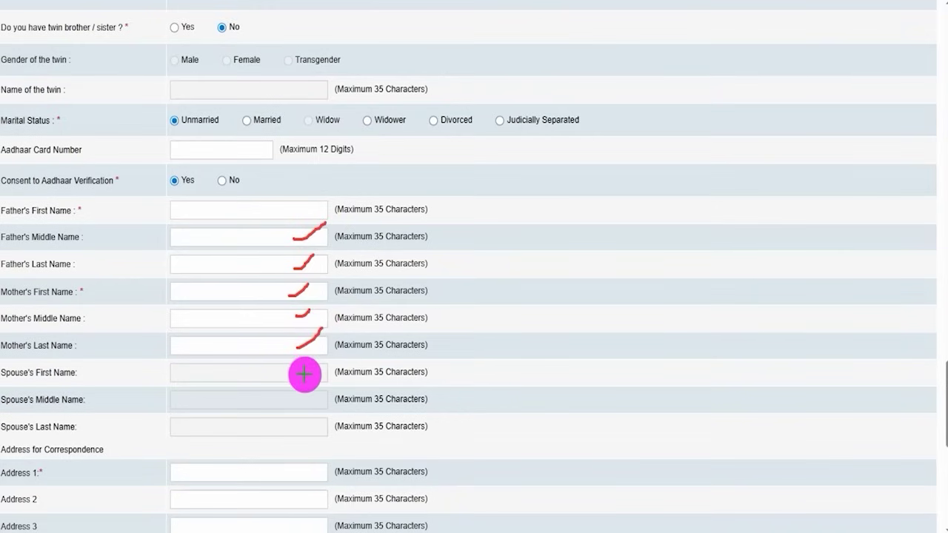
pyautogui.moveTo(305, 374); pyautogui.dragTo(322, 358)
pyautogui.moveTo(304, 405)
pyautogui.mouseDown()
pyautogui.moveTo(347, 398)
pyautogui.moveTo(334, 407)
pyautogui.mouseUp()
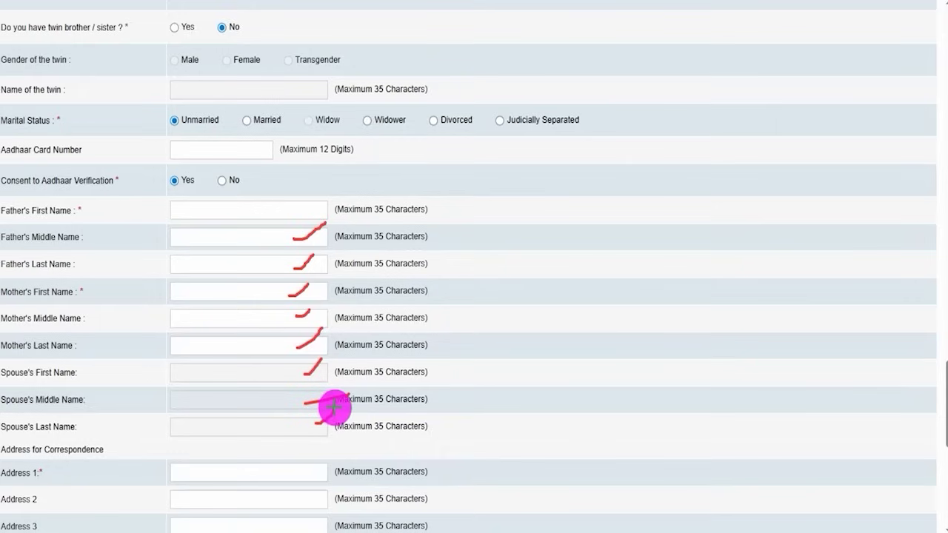
pyautogui.press('Escape')
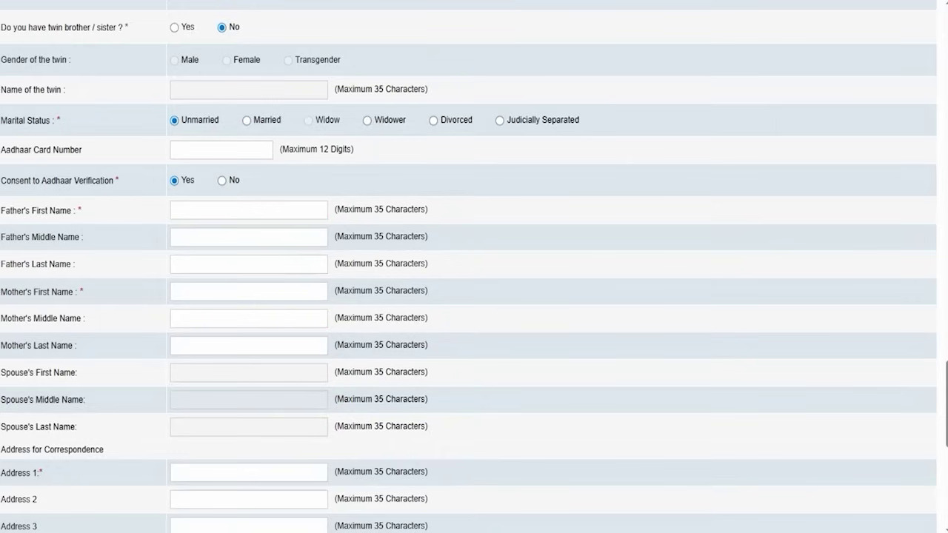
pyautogui.scroll(-5, 133, 357)
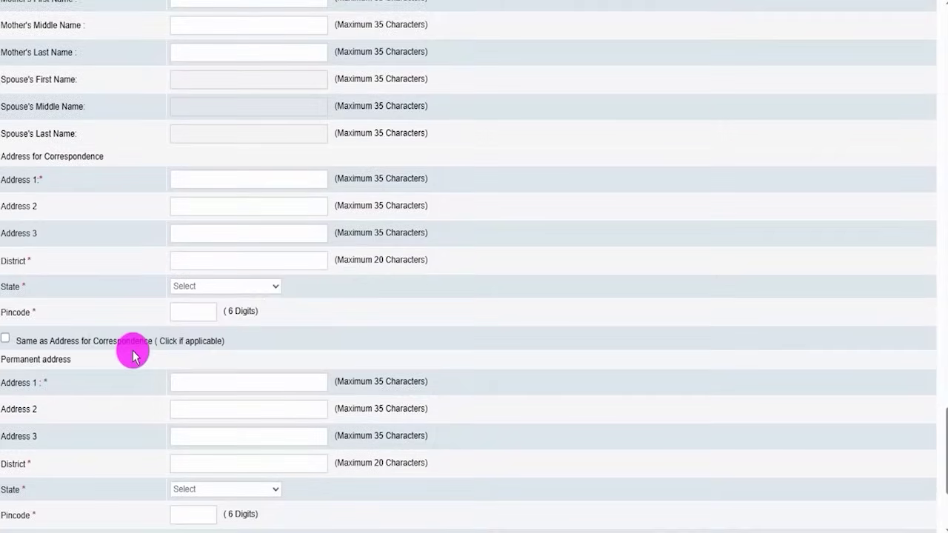
pyautogui.scroll(-1, 120, 161)
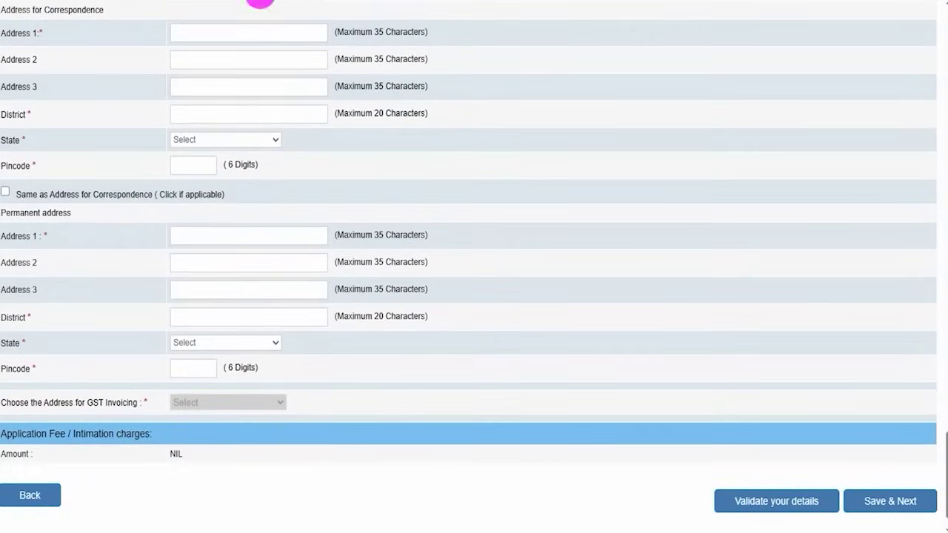
pyautogui.moveTo(199, 38); pyautogui.dragTo(239, 19)
pyautogui.moveTo(227, 55); pyautogui.dragTo(255, 55)
pyautogui.moveTo(240, 96); pyautogui.dragTo(262, 83)
pyautogui.moveTo(249, 119); pyautogui.dragTo(269, 106)
pyautogui.moveTo(82, 217); pyautogui.dragTo(107, 198)
pyautogui.moveTo(201, 235); pyautogui.dragTo(223, 232)
pyautogui.moveTo(228, 265)
pyautogui.mouseDown()
pyautogui.moveTo(244, 258)
pyautogui.moveTo(243, 284)
pyautogui.mouseUp()
pyautogui.click(240, 317)
pyautogui.moveTo(76, 18); pyautogui.dragTo(129, 18)
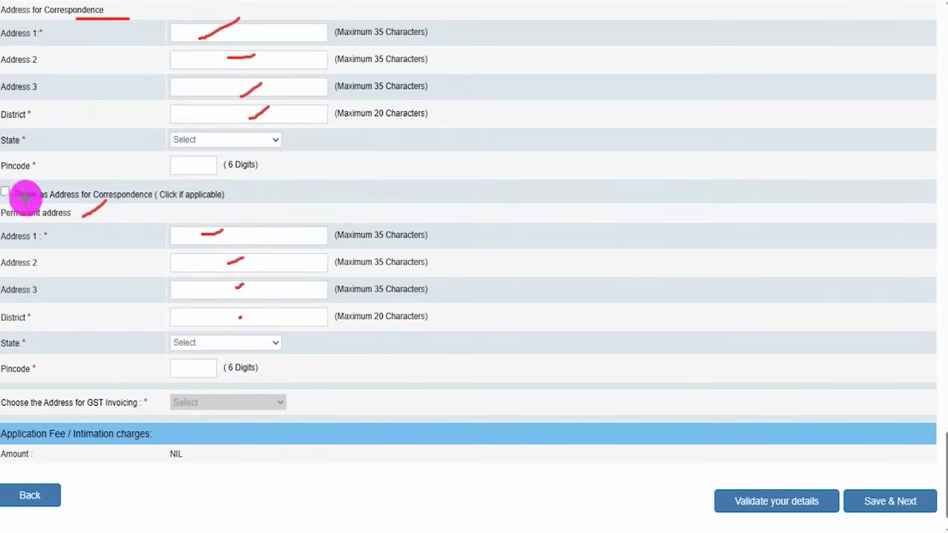
pyautogui.moveTo(6, 192); pyautogui.dragTo(46, 173)
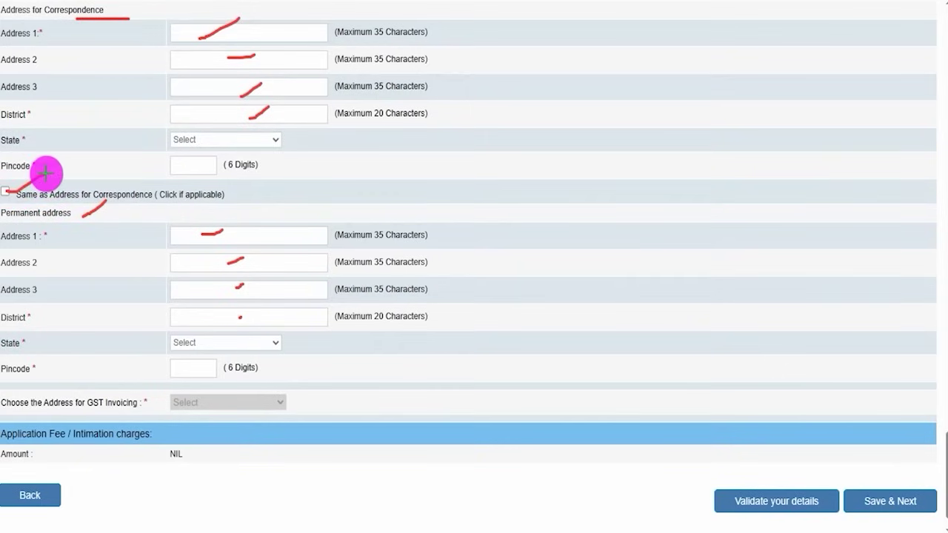
pyautogui.moveTo(2, 219); pyautogui.dragTo(41, 219)
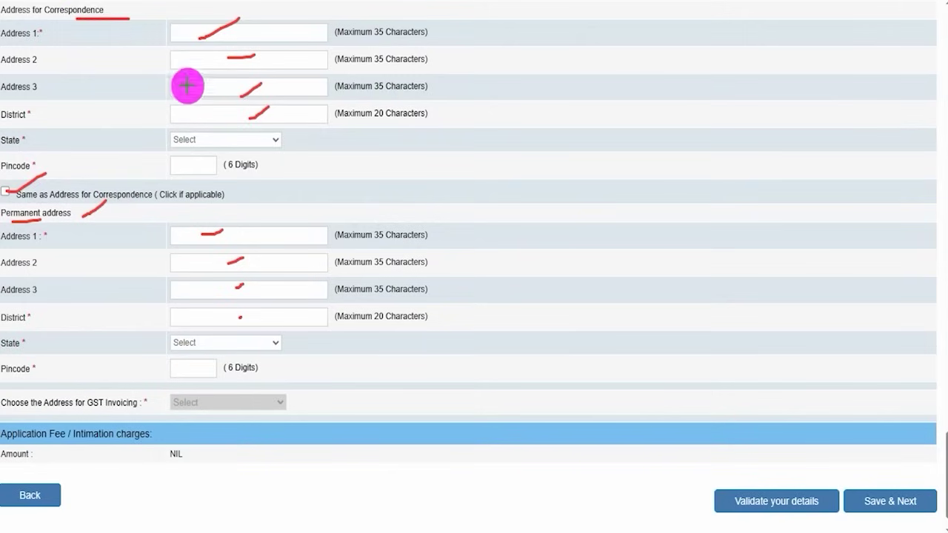
pyautogui.moveTo(77, 24); pyautogui.dragTo(117, 24)
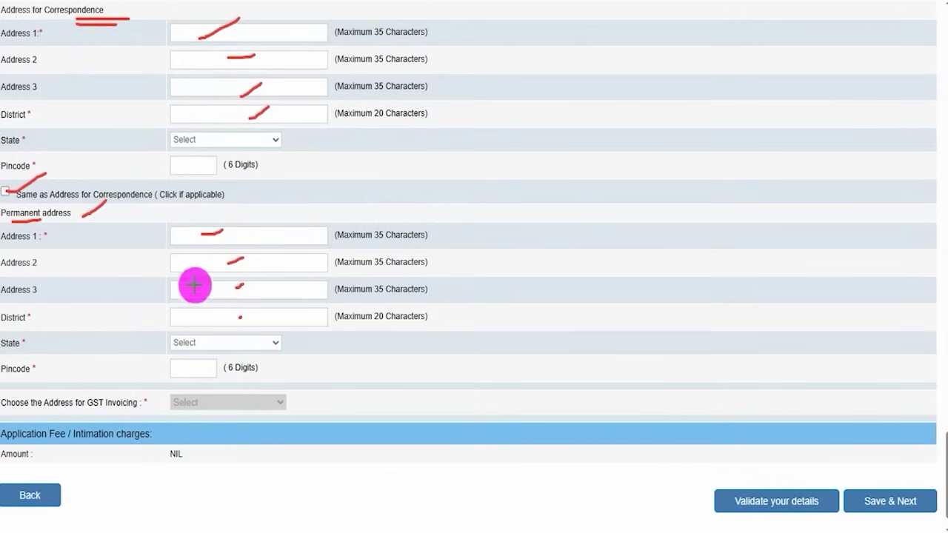
pyautogui.press('Escape')
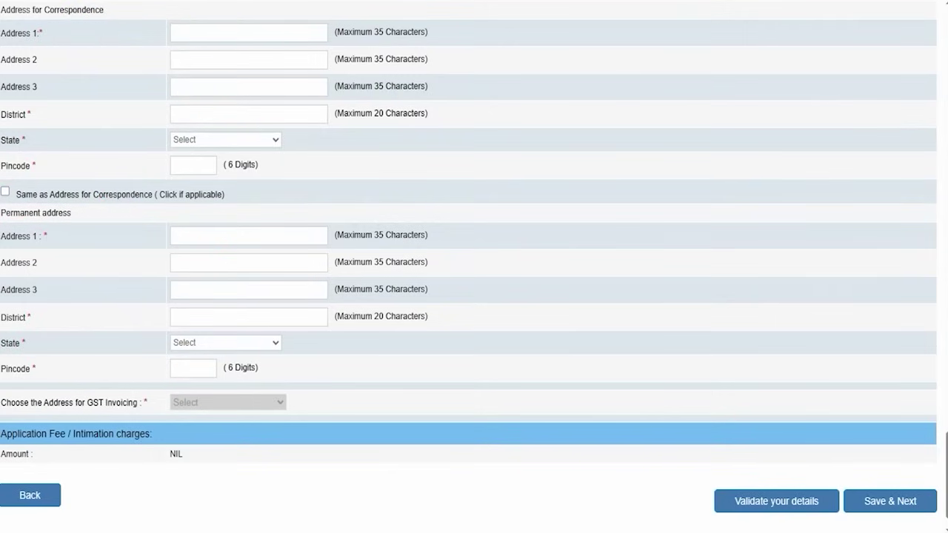
pyautogui.scroll(-1, 180, 341)
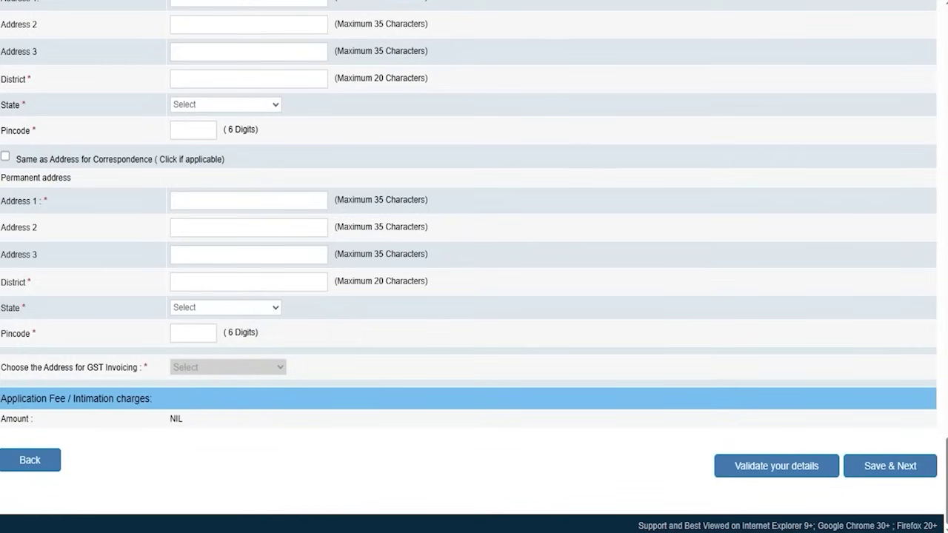
pyautogui.moveTo(445, 461); pyautogui.dragTo(699, 466)
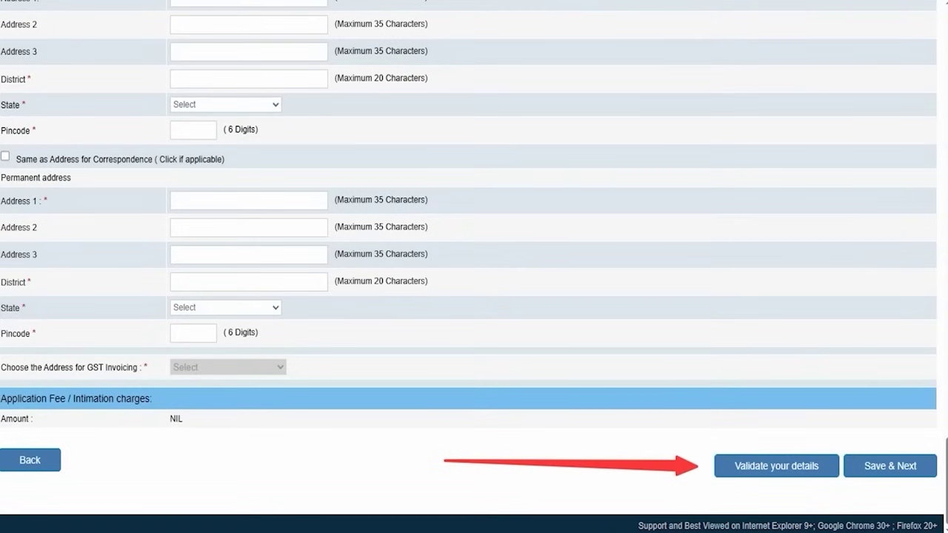
pyautogui.moveTo(900, 252); pyautogui.dragTo(897, 438)
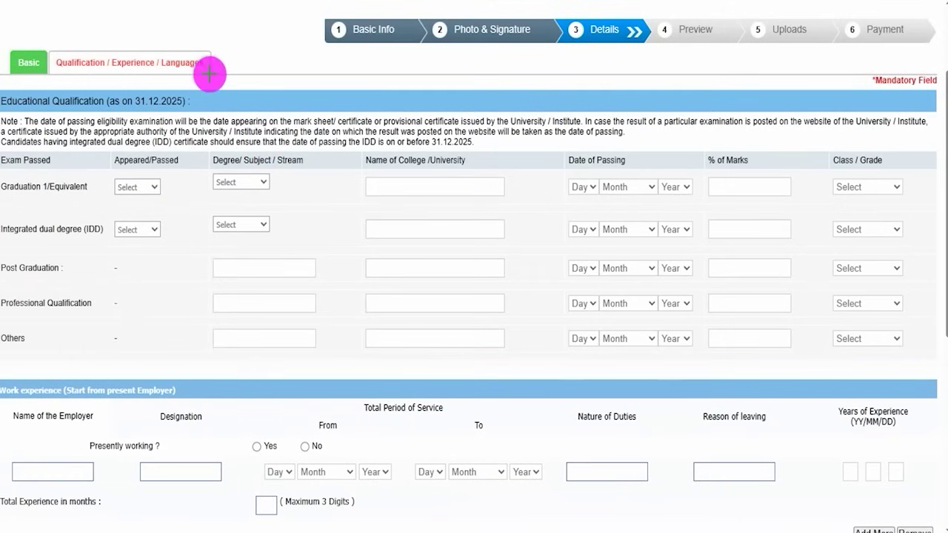
pyautogui.moveTo(204, 70); pyautogui.dragTo(236, 51)
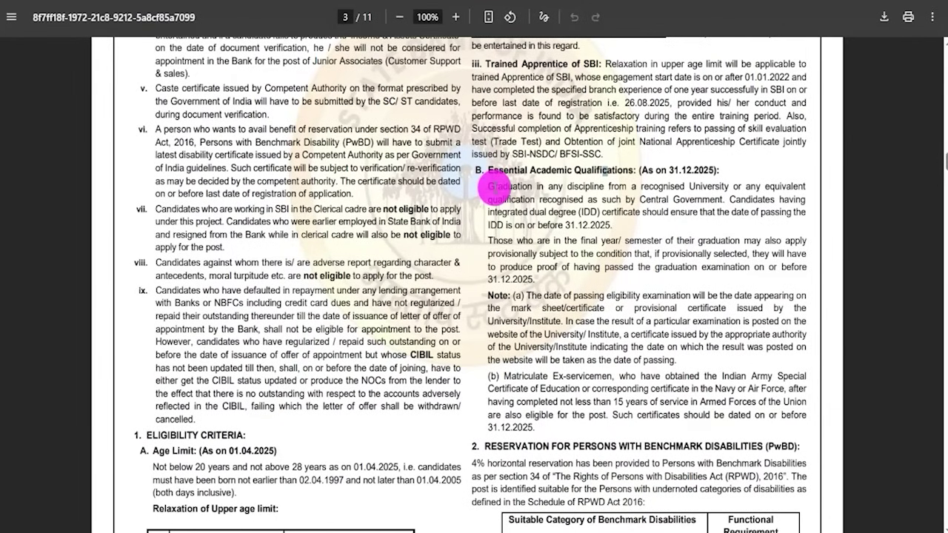
pyautogui.moveTo(489, 187); pyautogui.dragTo(676, 186)
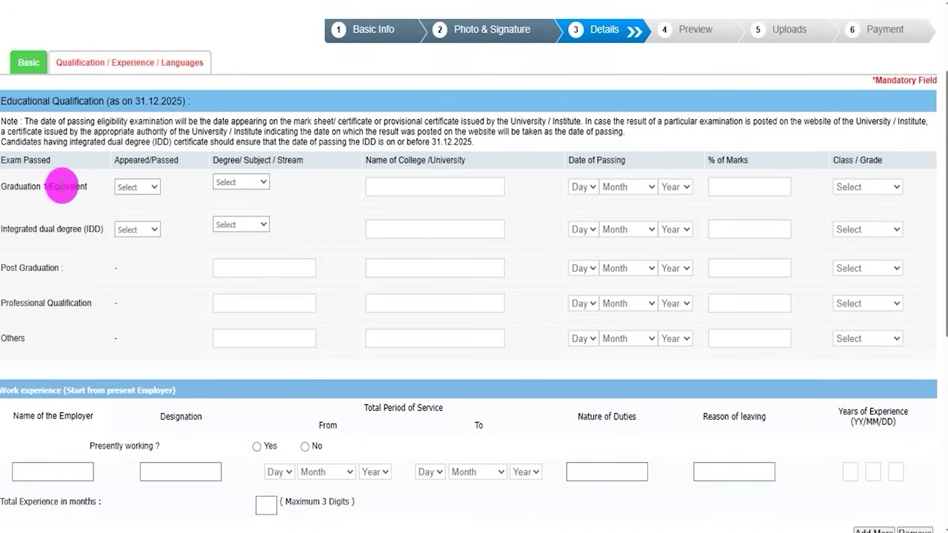
# - Set the Appeared/Passed status of the Graduation 1/Equivalent qualification to Passed
pyautogui.click(139, 189)
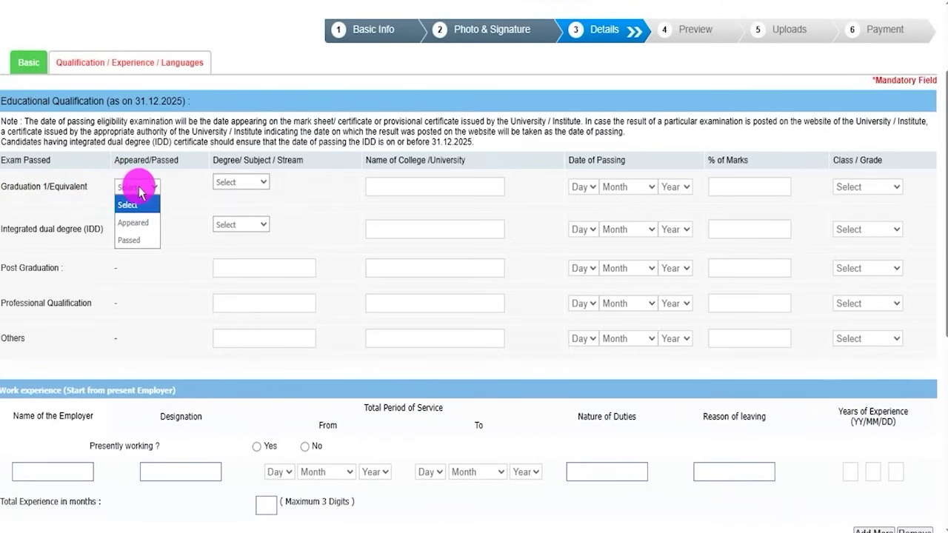
pyautogui.click(136, 241)
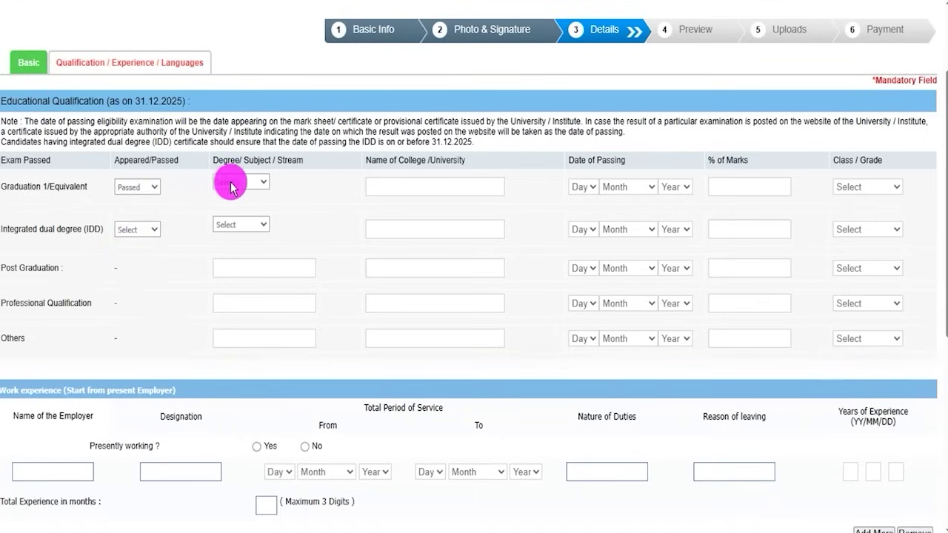
# - Fill the Graduation 1/Equivalent row with stream Arts, college CCS, 90.00 % of marks and First Class
pyautogui.click(252, 186)
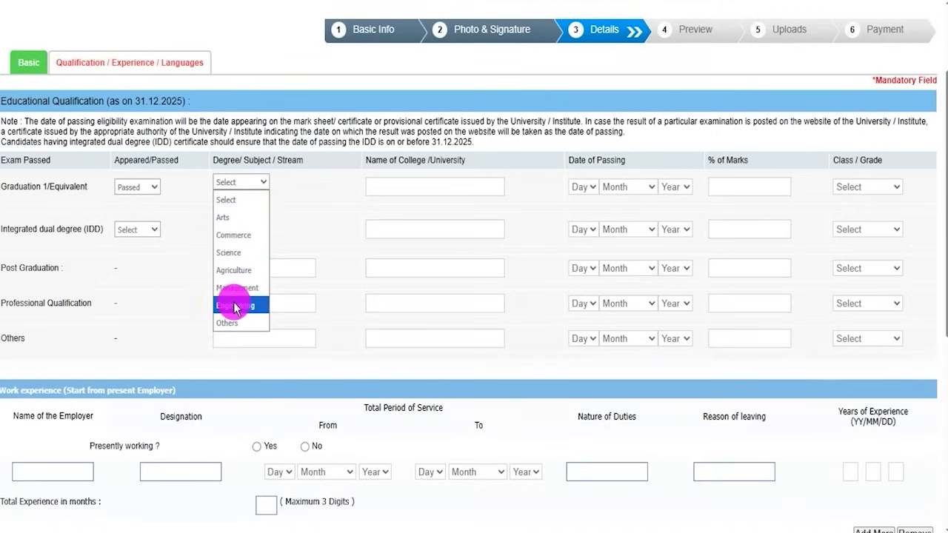
pyautogui.click(237, 218)
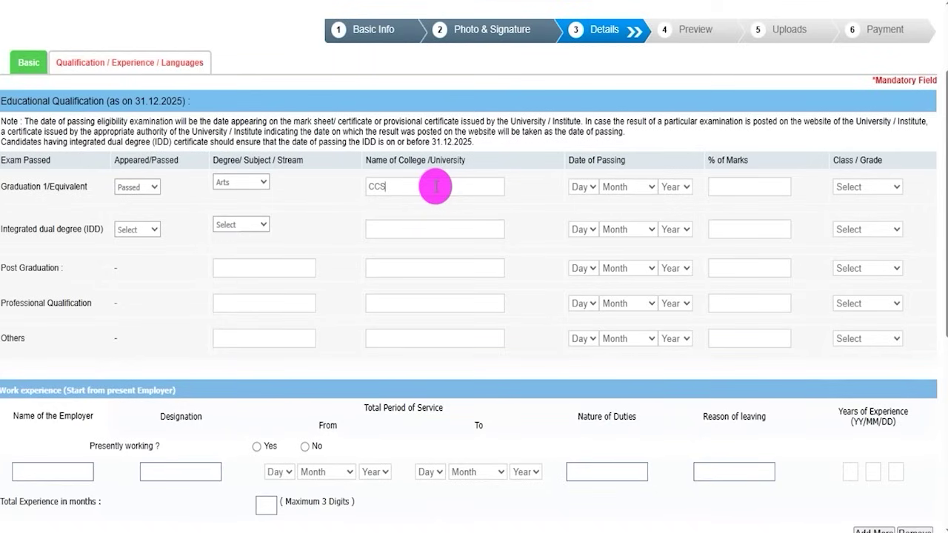
pyautogui.click(580, 189)
pyautogui.click(637, 187)
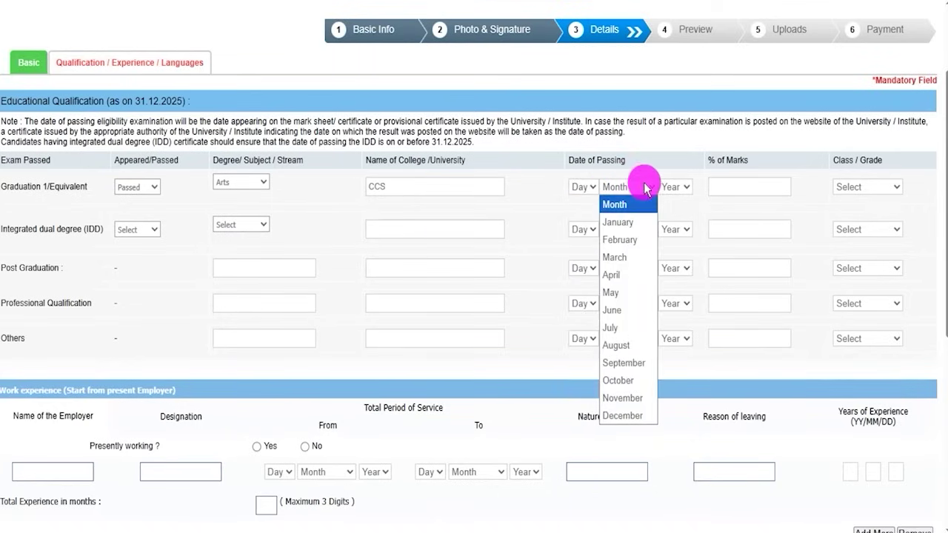
pyautogui.click(674, 187)
pyautogui.click(744, 188)
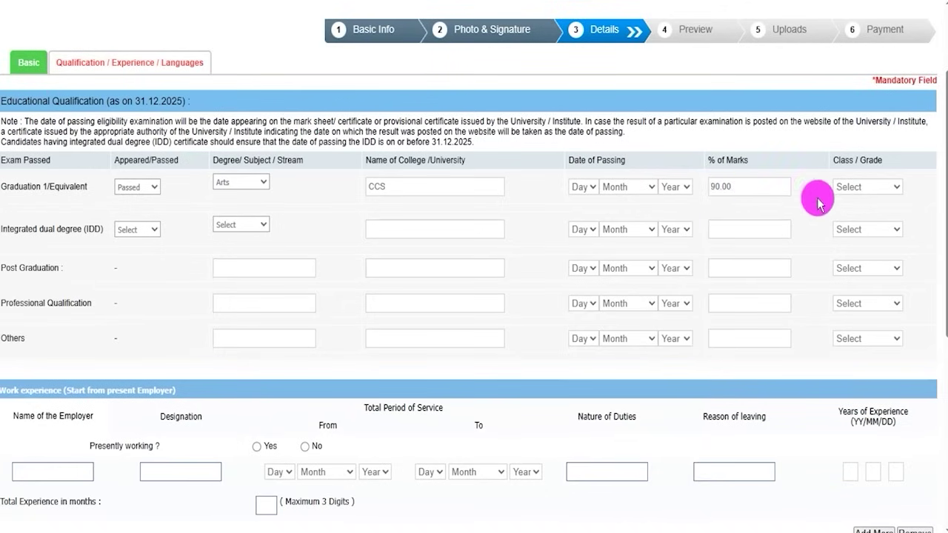
pyautogui.click(859, 189)
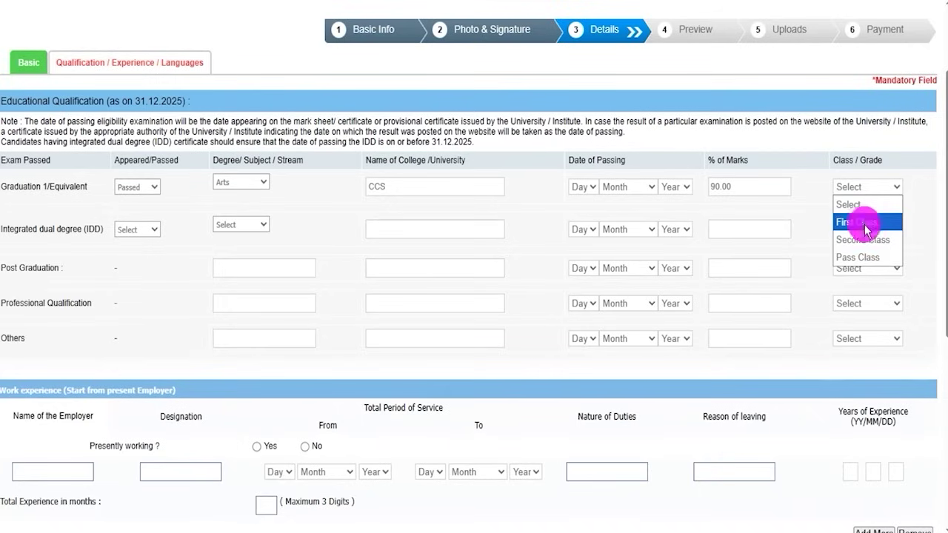
pyautogui.click(856, 223)
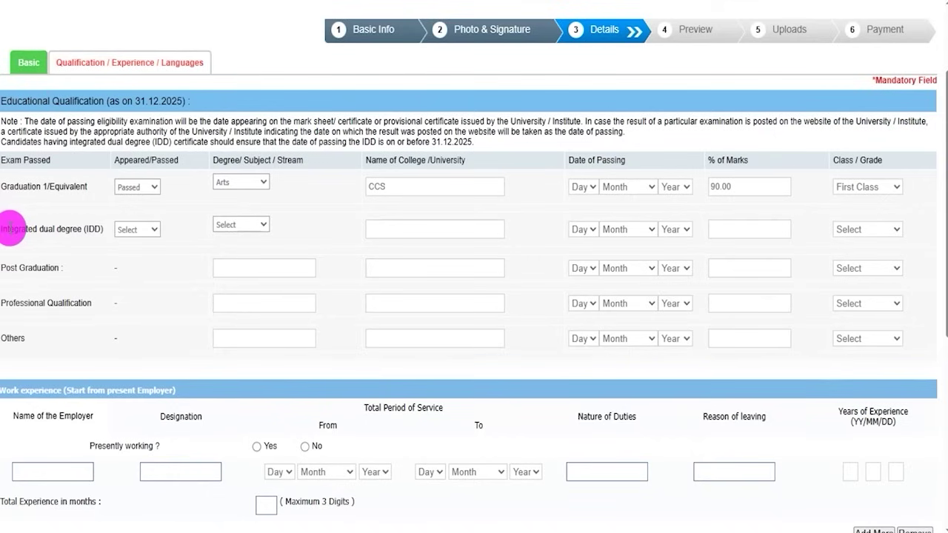
pyautogui.click(152, 231)
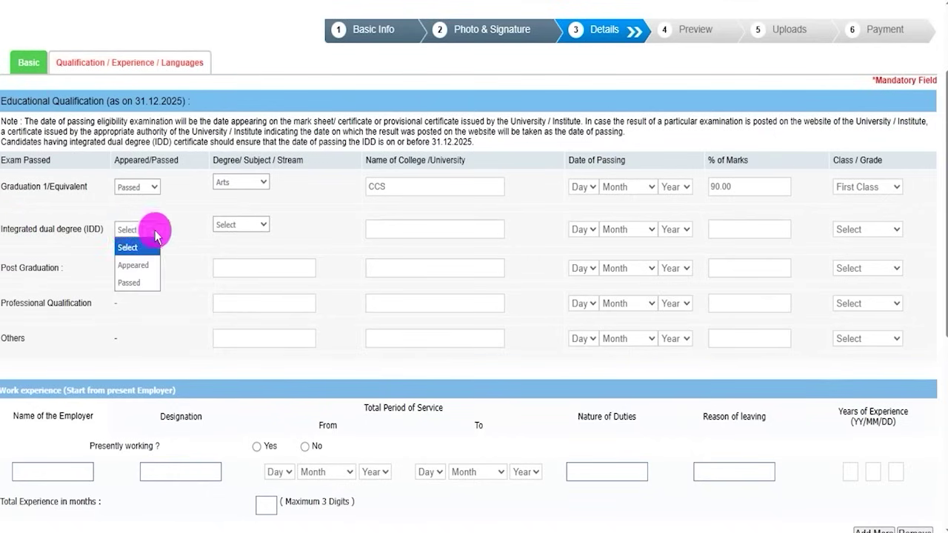
pyautogui.click(236, 226)
pyautogui.click(339, 214)
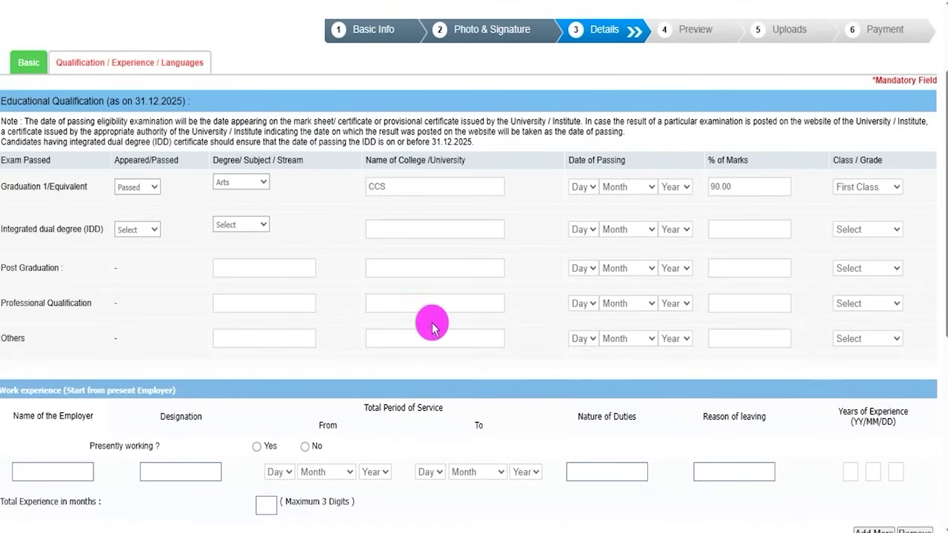
# - Examine the Work experience fields for employer, designation, service period, nature of duties, reason of leaving and total experience
pyautogui.scroll(-3, 270, 361)
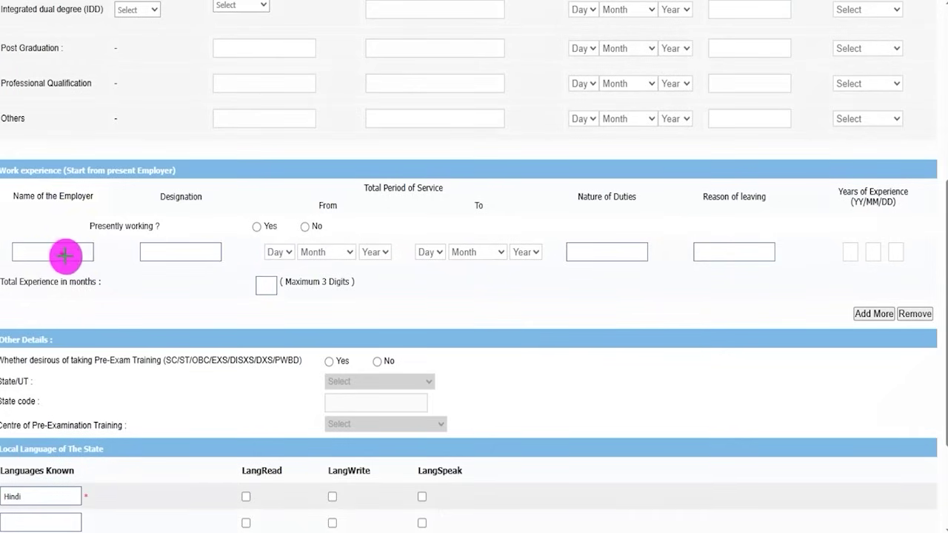
pyautogui.moveTo(63, 252); pyautogui.dragTo(77, 235)
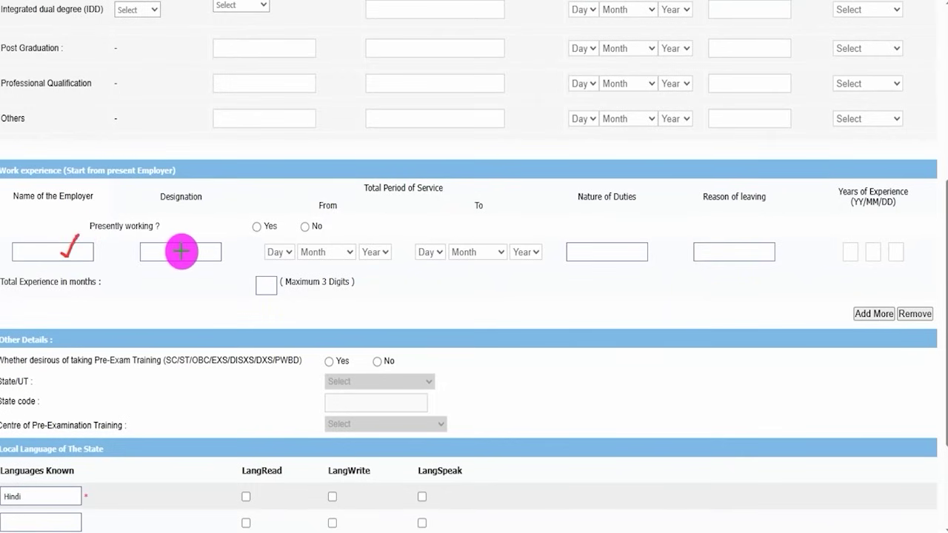
pyautogui.moveTo(191, 249); pyautogui.dragTo(221, 230)
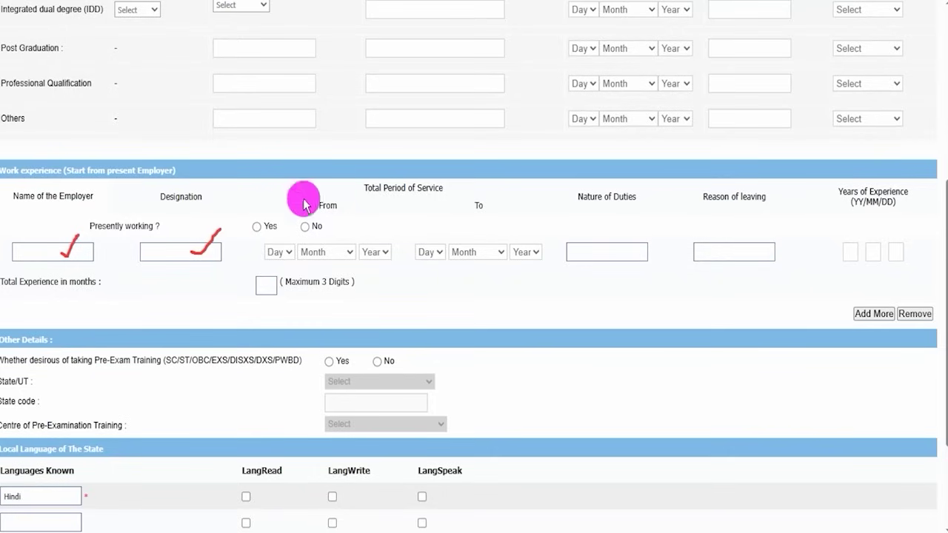
pyautogui.click(275, 253)
pyautogui.click(333, 254)
pyautogui.click(374, 253)
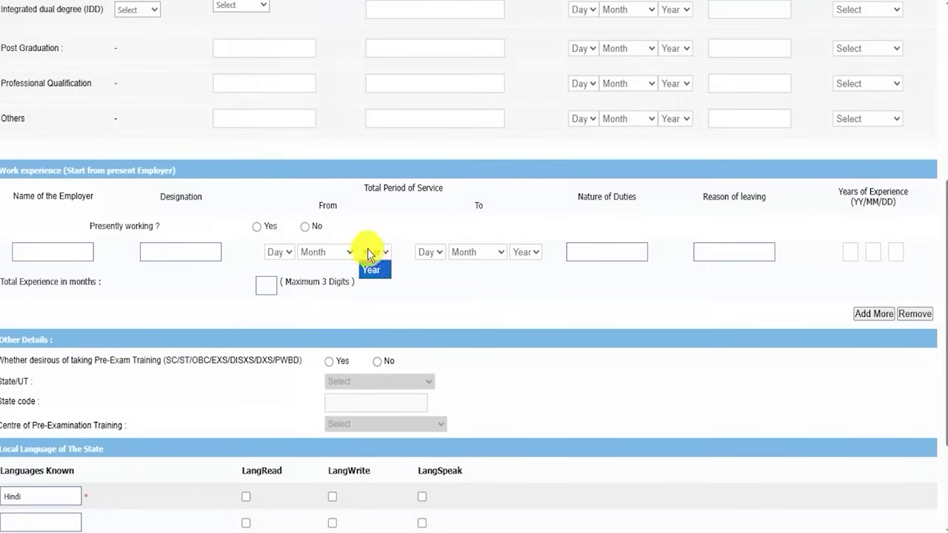
pyautogui.click(431, 253)
pyautogui.click(471, 252)
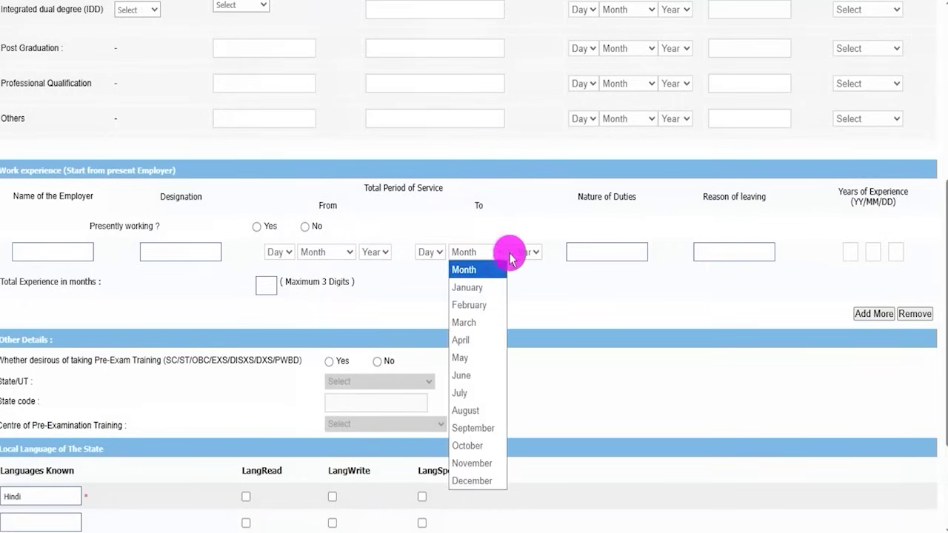
pyautogui.click(522, 252)
pyautogui.click(515, 291)
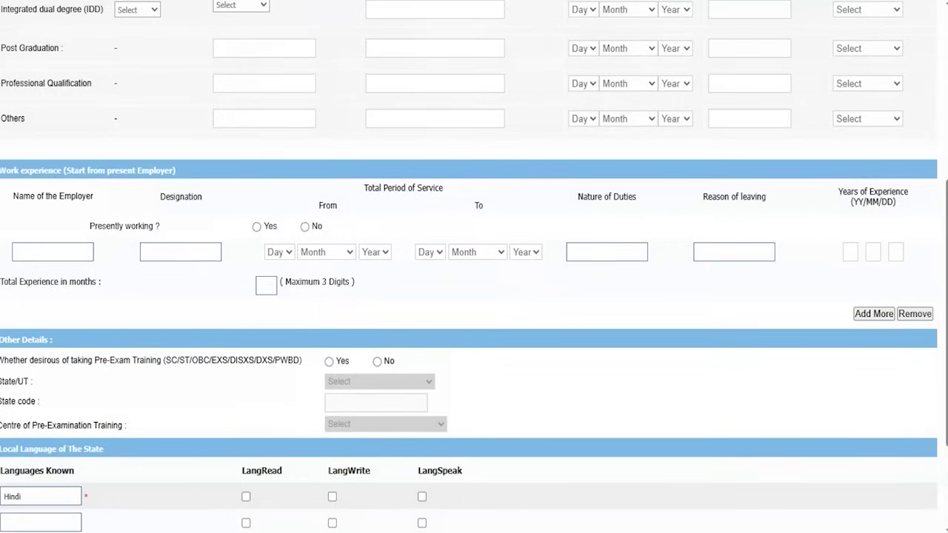
pyautogui.moveTo(614, 251); pyautogui.dragTo(639, 228)
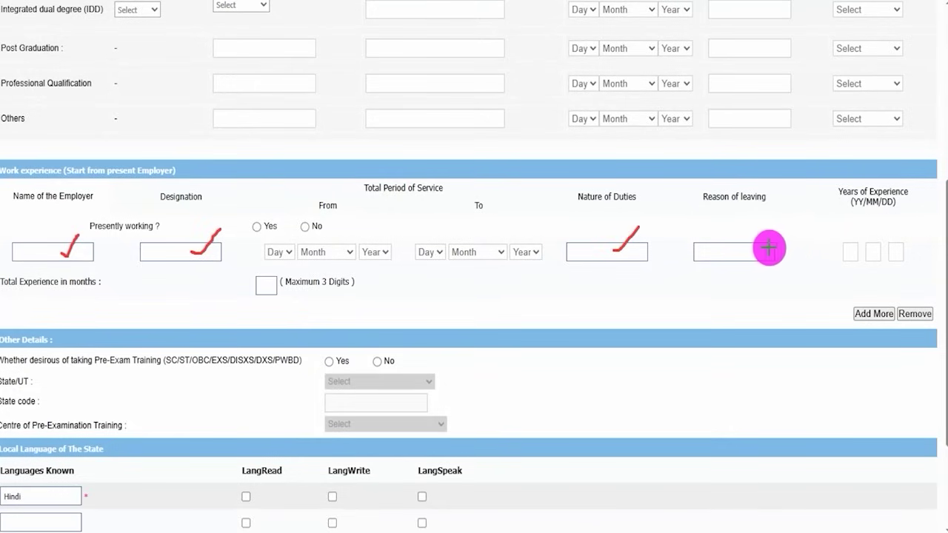
pyautogui.moveTo(750, 250); pyautogui.dragTo(772, 230)
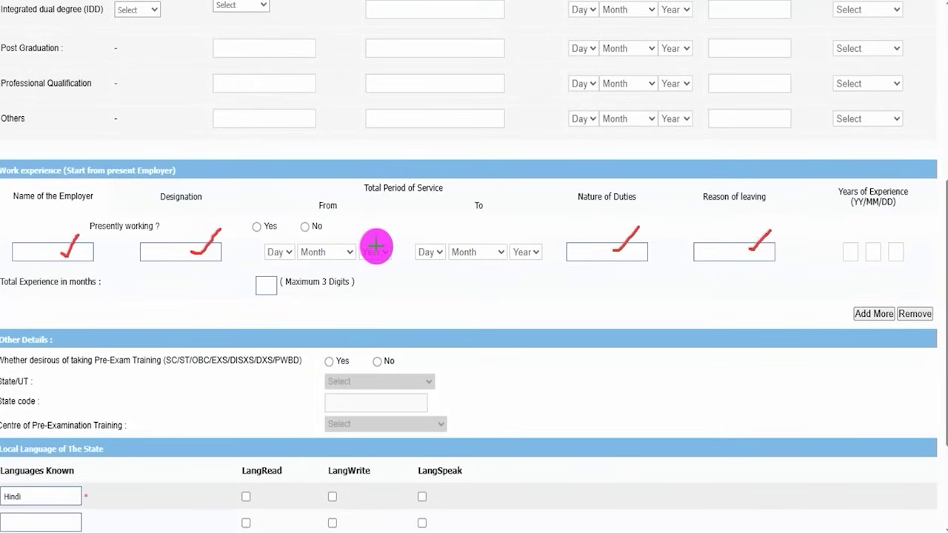
pyautogui.moveTo(363, 265); pyautogui.dragTo(478, 268)
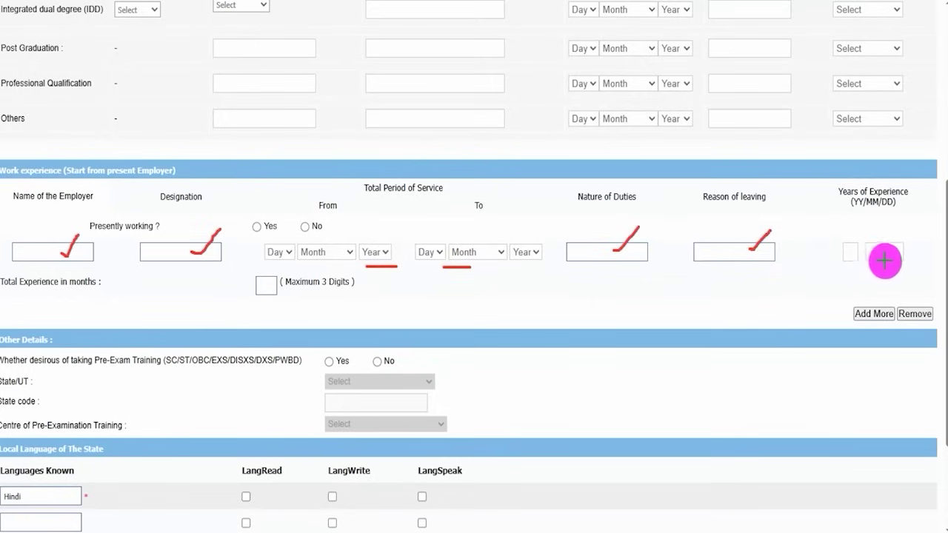
pyautogui.moveTo(897, 256); pyautogui.dragTo(917, 238)
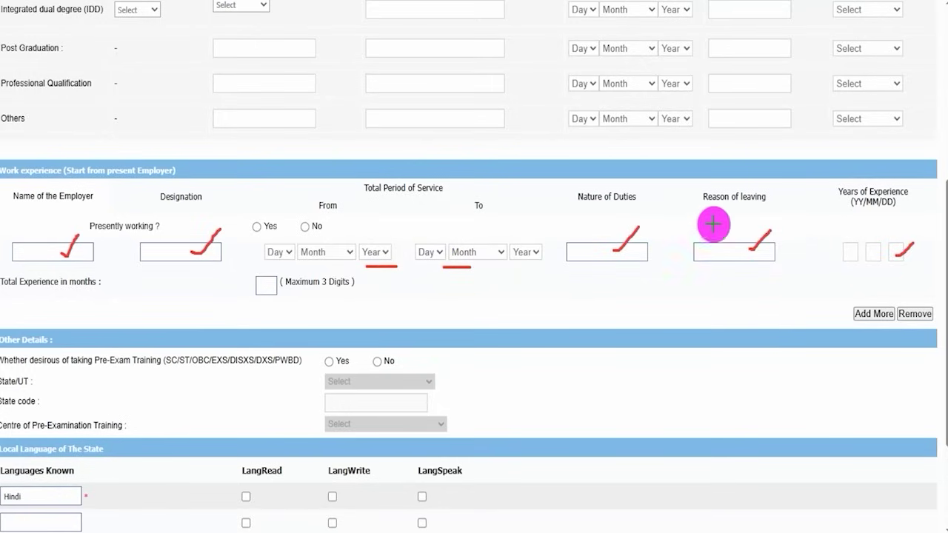
pyautogui.moveTo(268, 286); pyautogui.dragTo(288, 274)
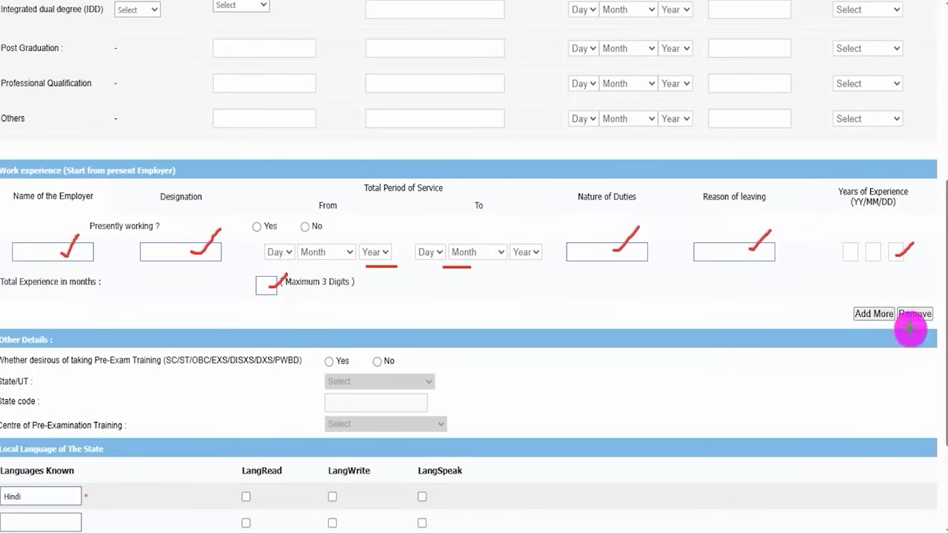
pyautogui.moveTo(809, 288)
pyautogui.mouseDown()
pyautogui.moveTo(876, 304)
pyautogui.moveTo(896, 330)
pyautogui.mouseUp()
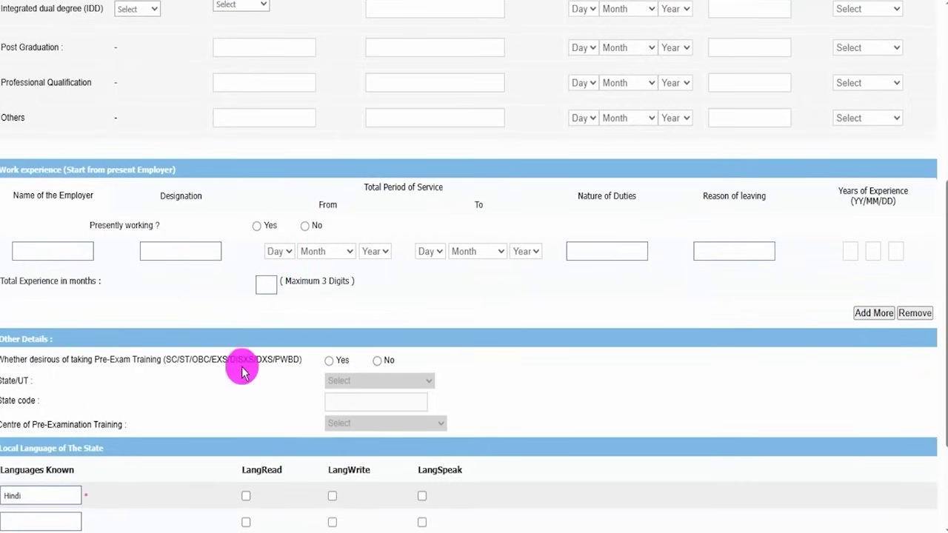
# - Answer Yes to Pre-Exam Training and choose Uttarakhand as the State/UT and Dehradun as the training centre
pyautogui.scroll(-2, 241, 371)
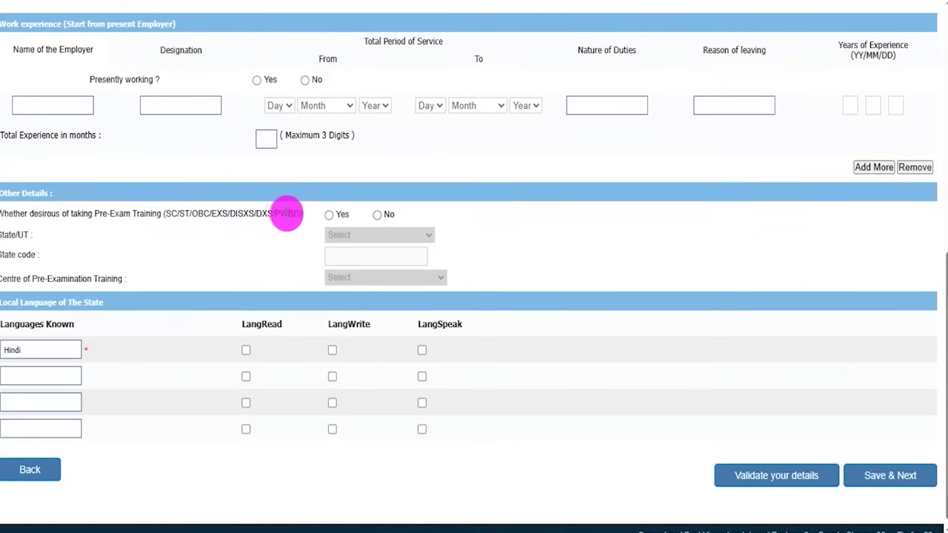
pyautogui.click(332, 215)
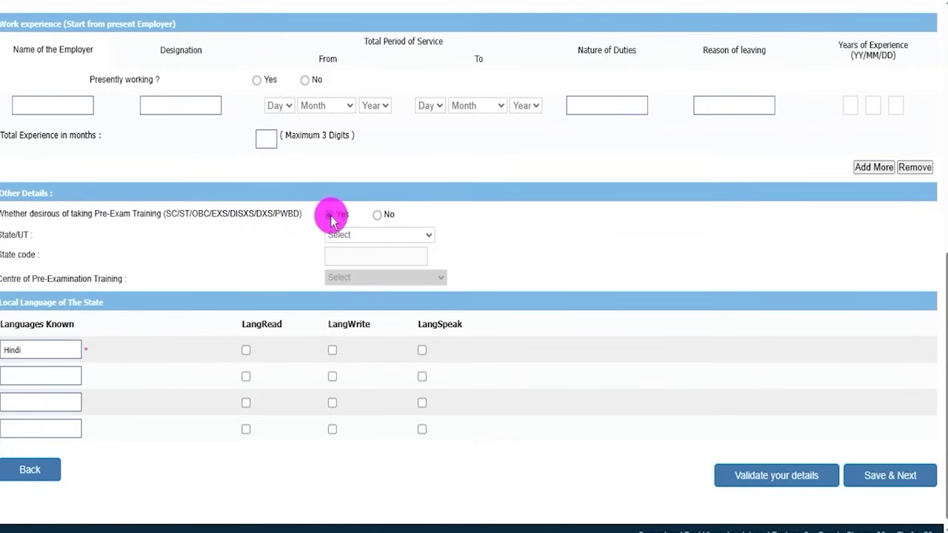
pyautogui.click(344, 235)
pyautogui.scroll(-2, 359, 206)
pyautogui.scroll(-4, 358, 204)
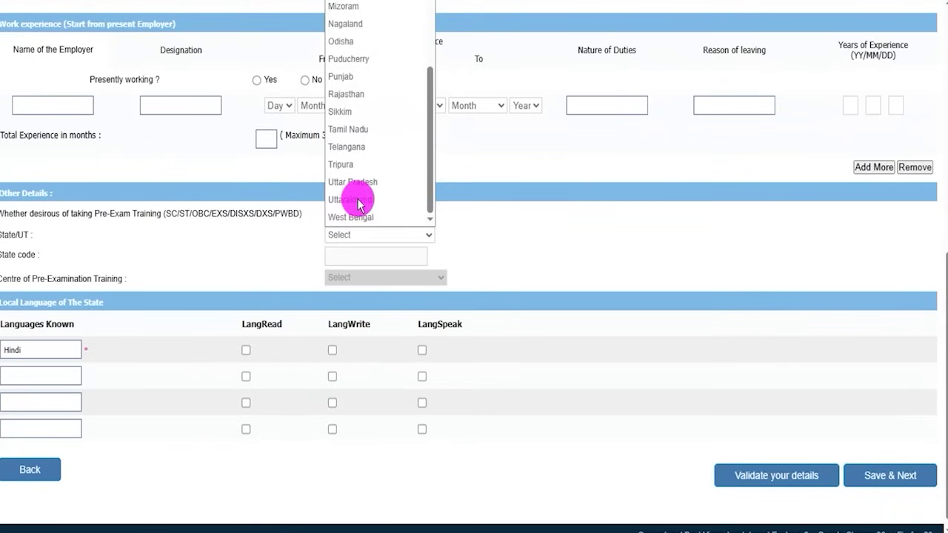
pyautogui.click(355, 201)
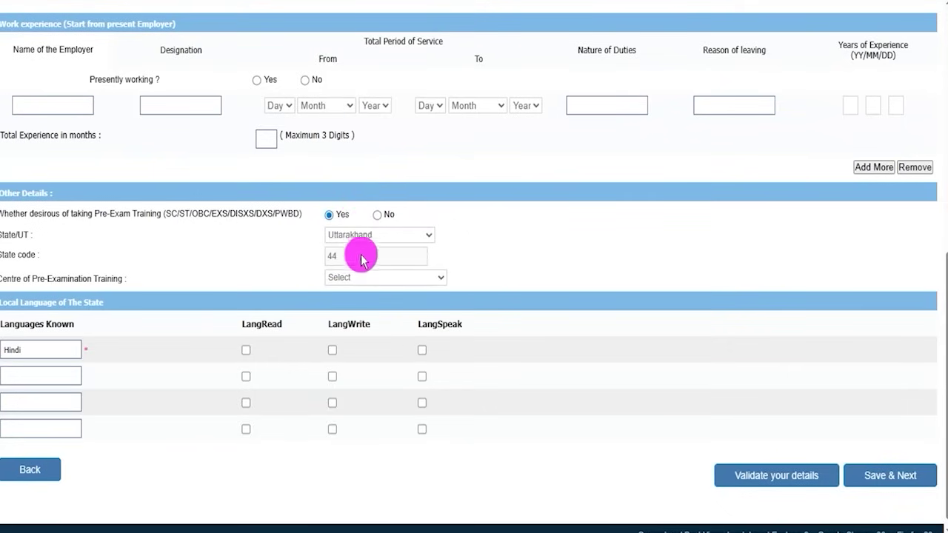
pyautogui.click(349, 279)
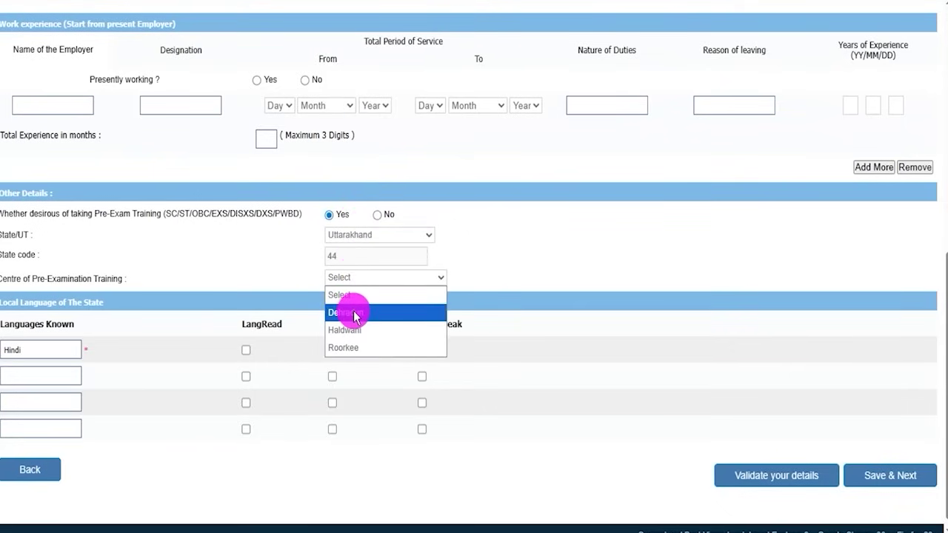
pyautogui.click(355, 315)
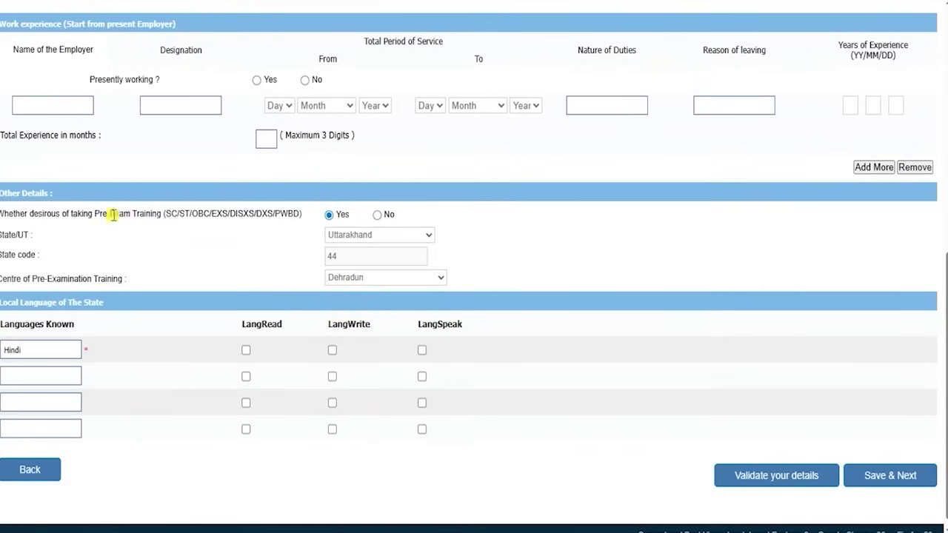
# - Answer No to Pre-Exam Training and mark Hindi as a language that is read, written and spoken
pyautogui.click(378, 216)
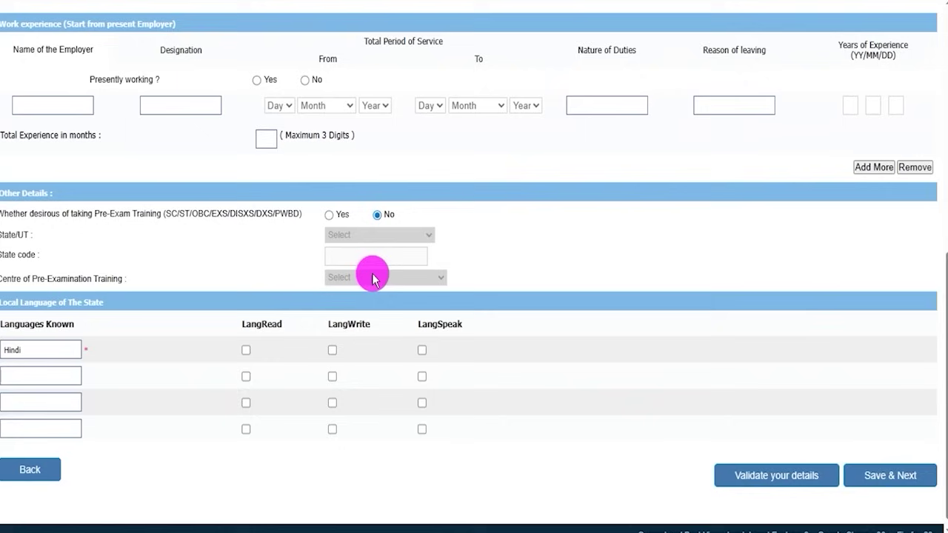
pyautogui.scroll(-1, 175, 328)
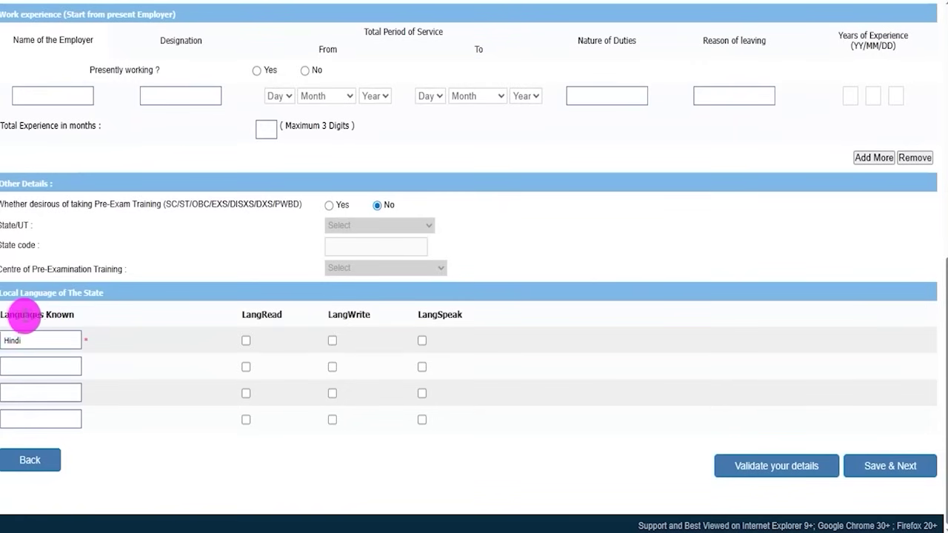
pyautogui.click(44, 337)
pyautogui.click(38, 341)
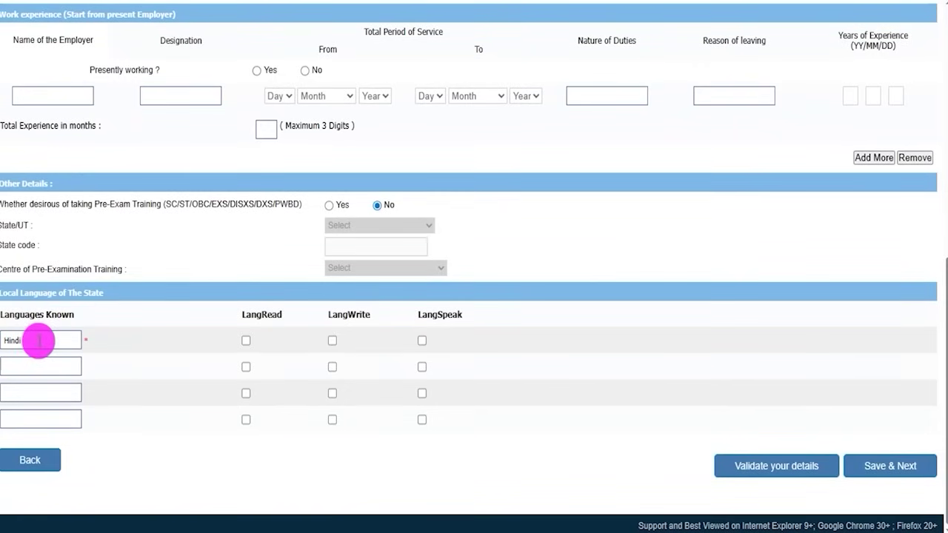
pyautogui.click(246, 341)
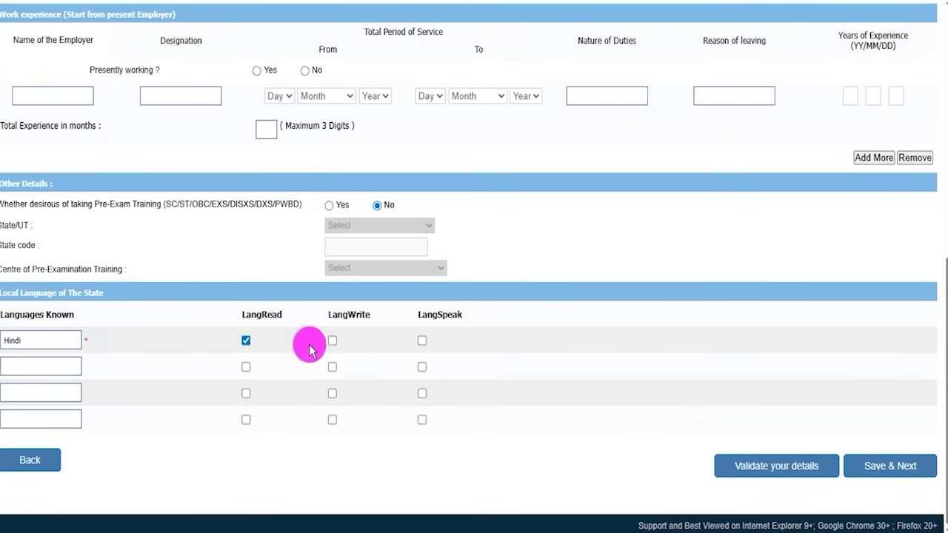
pyautogui.click(422, 341)
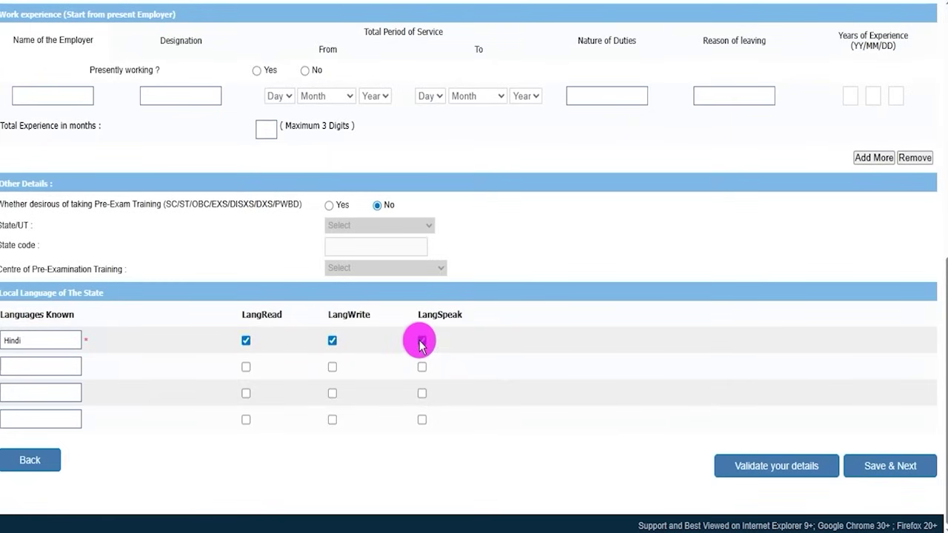
pyautogui.click(40, 365)
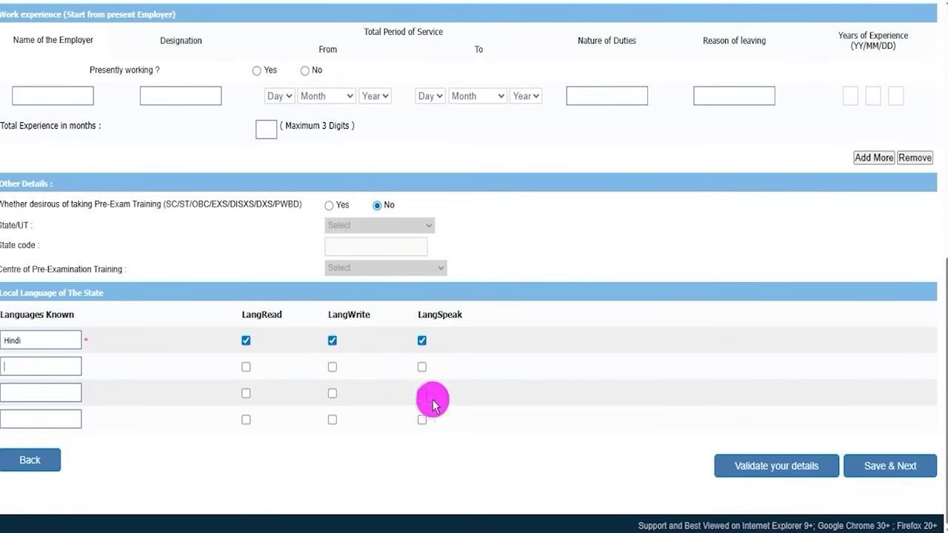
pyautogui.scroll(6, 432, 398)
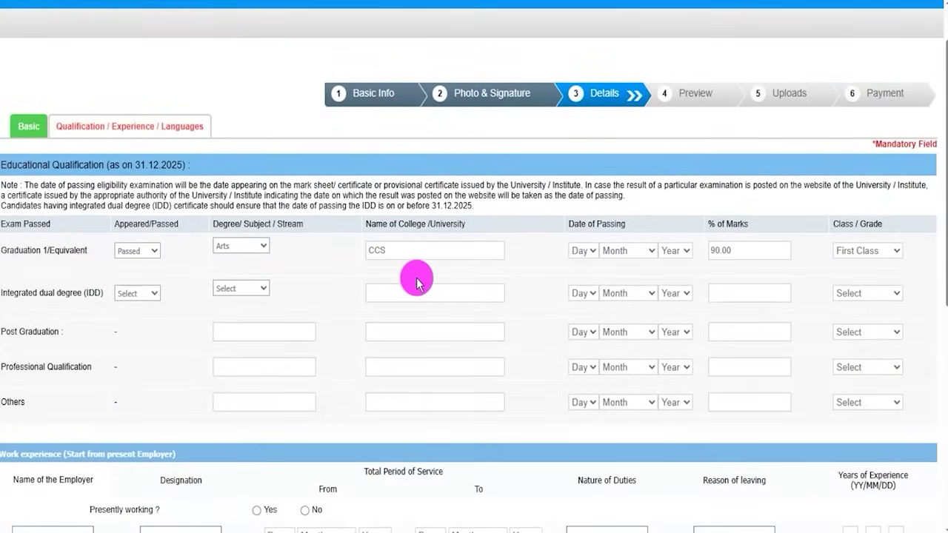
pyautogui.scroll(-4, 362, 293)
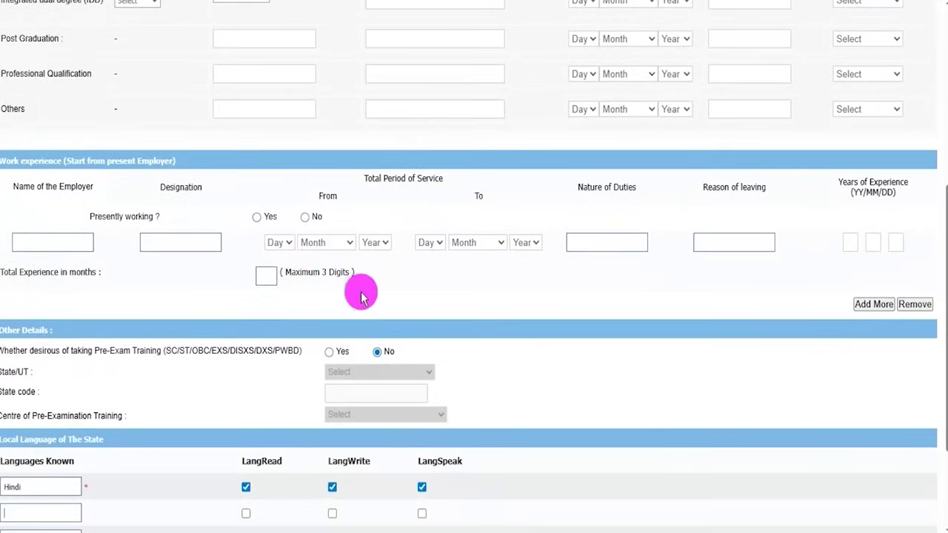
pyautogui.scroll(-2, 361, 293)
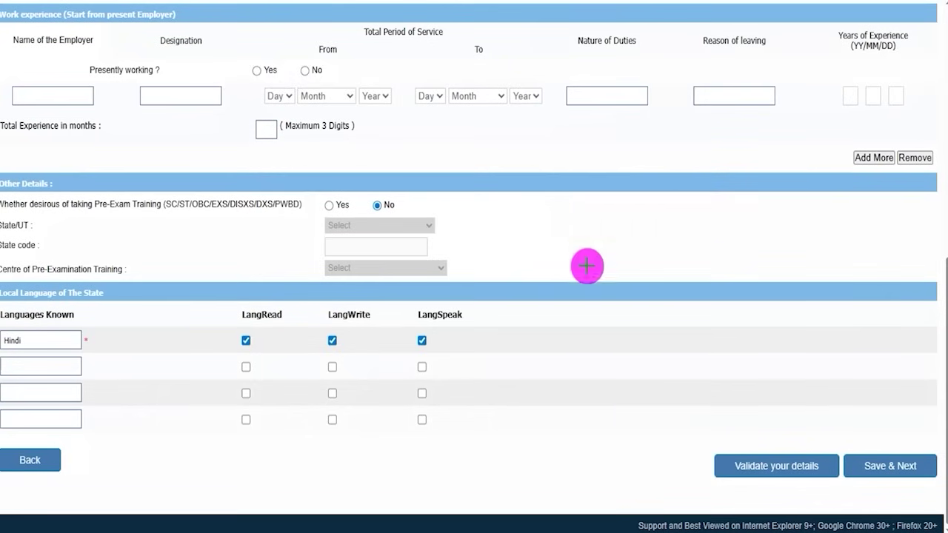
# - Mark the Validate your details and Save & Next options below the language section with arrows
pyautogui.moveTo(519, 455)
pyautogui.mouseDown()
pyautogui.moveTo(651, 456)
pyautogui.moveTo(704, 467)
pyautogui.mouseUp()
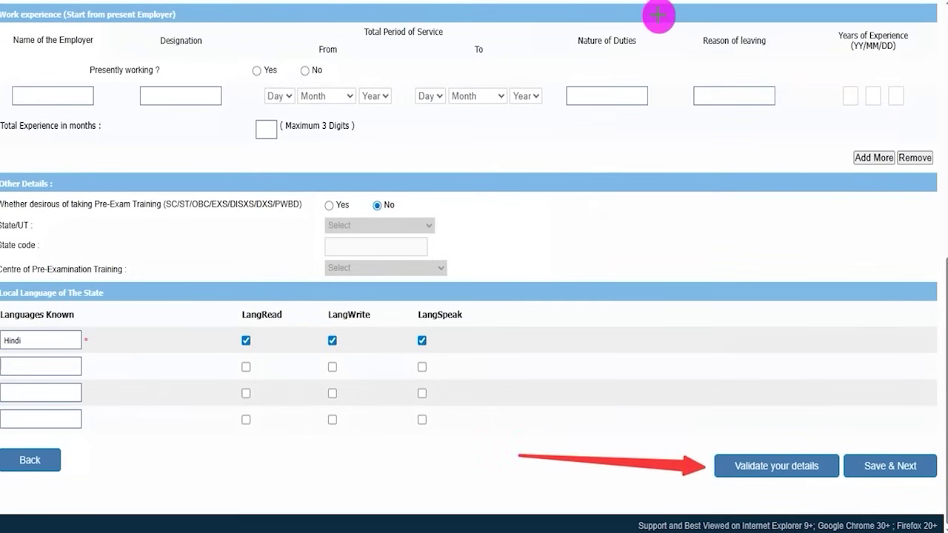
pyautogui.moveTo(875, 311); pyautogui.dragTo(884, 449)
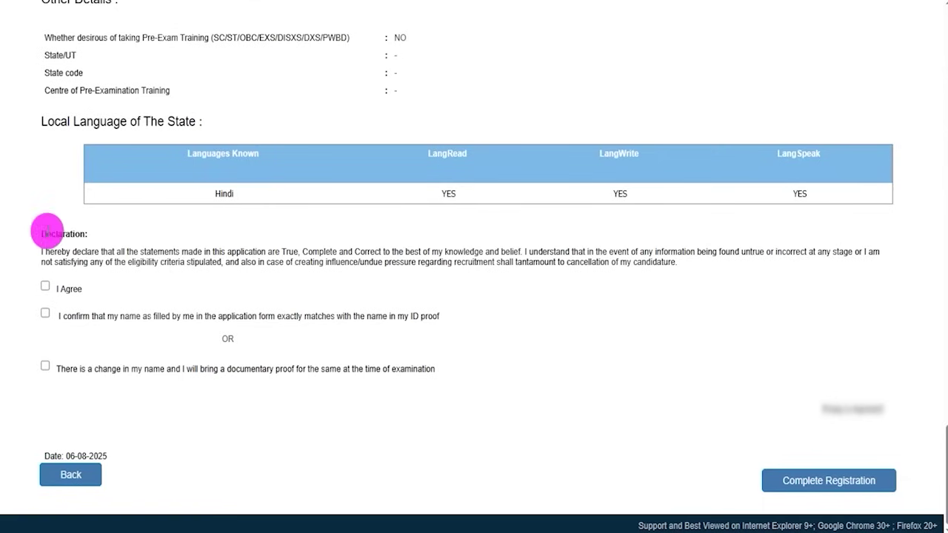
# - Agree to the declaration and confirm that the name in the application form exactly matches the ID proof
pyautogui.moveTo(46, 234); pyautogui.dragTo(65, 234)
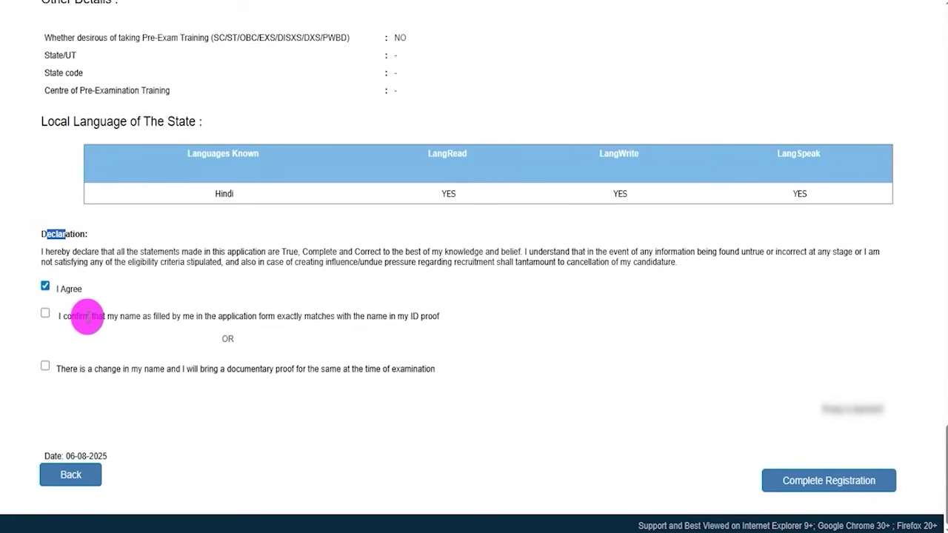
pyautogui.moveTo(89, 317); pyautogui.dragTo(199, 317)
pyautogui.moveTo(370, 316); pyautogui.dragTo(409, 316)
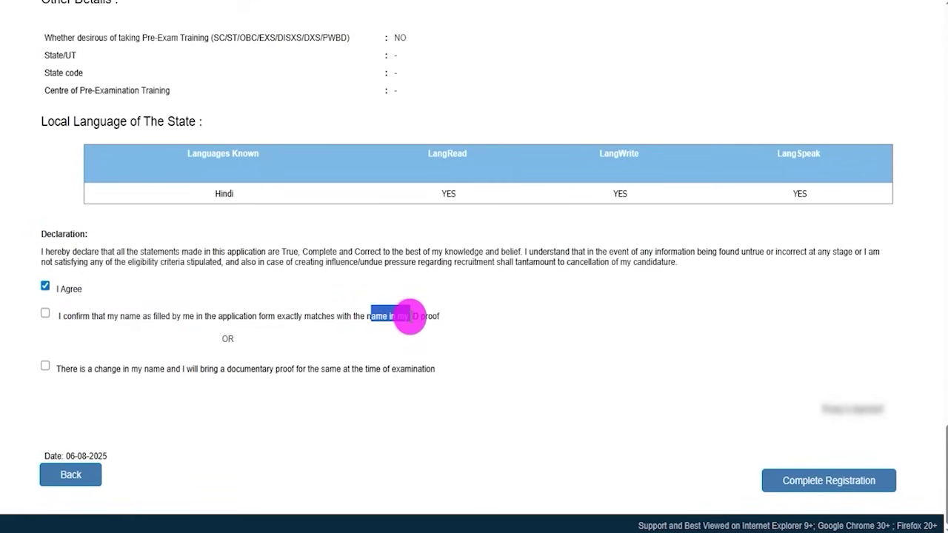
pyautogui.click(46, 314)
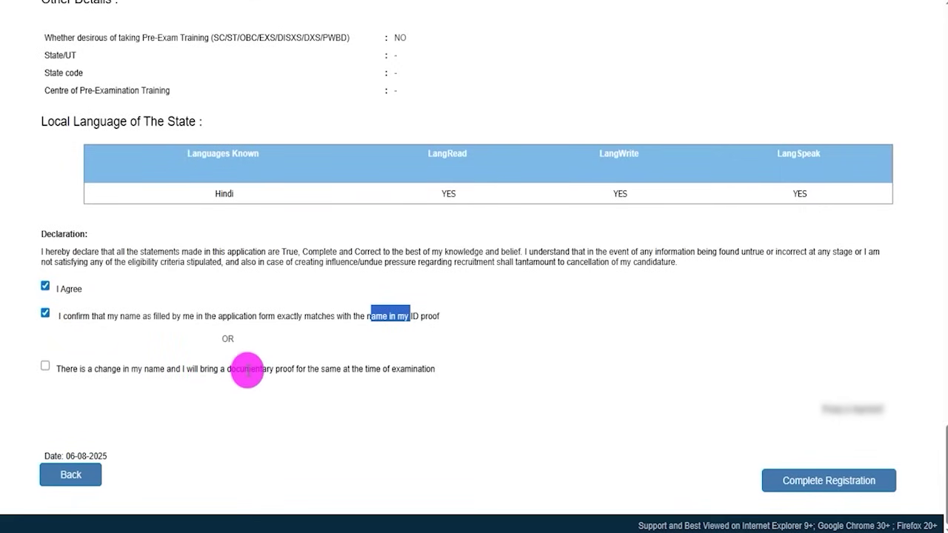
# - Tick the alternative declaration about a changed name with documentary proof, and clear it again
pyautogui.moveTo(248, 370); pyautogui.dragTo(275, 370)
pyautogui.click(275, 370)
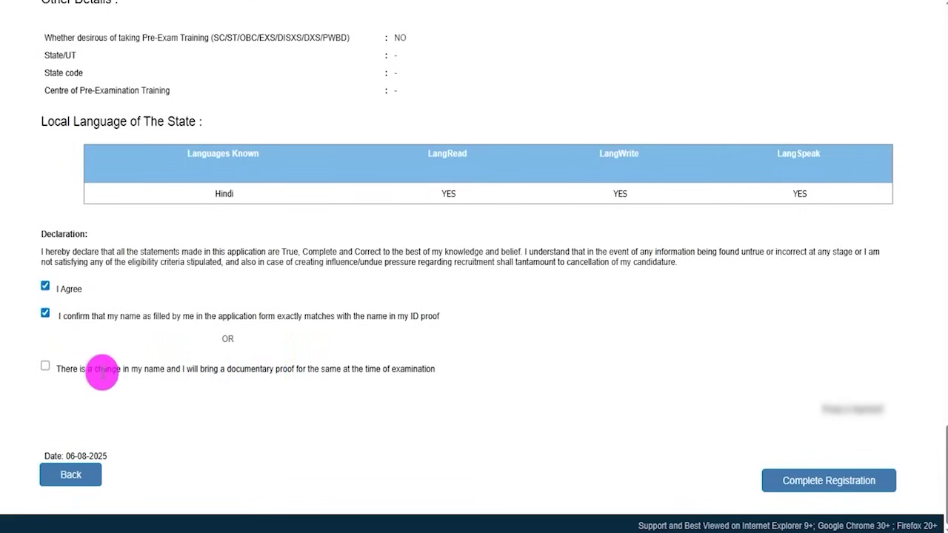
pyautogui.click(44, 367)
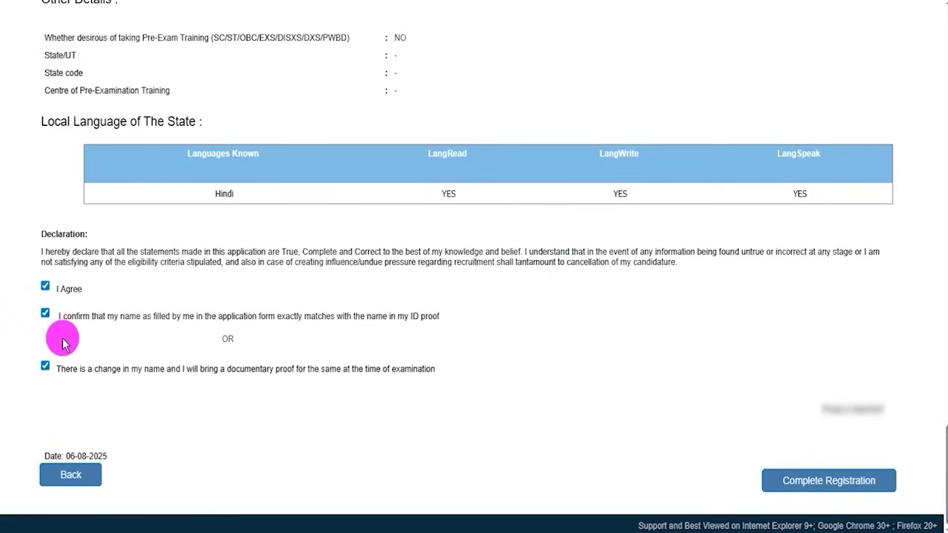
pyautogui.click(45, 367)
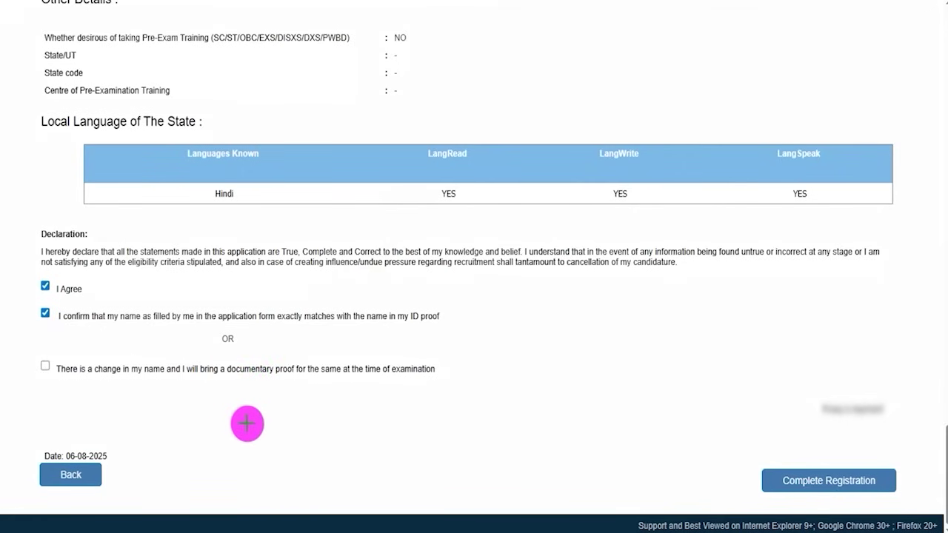
# - Mark the Back and Complete Registration options below the declaration with arrows
pyautogui.moveTo(288, 413)
pyautogui.mouseDown()
pyautogui.moveTo(248, 441)
pyautogui.moveTo(109, 473)
pyautogui.mouseUp()
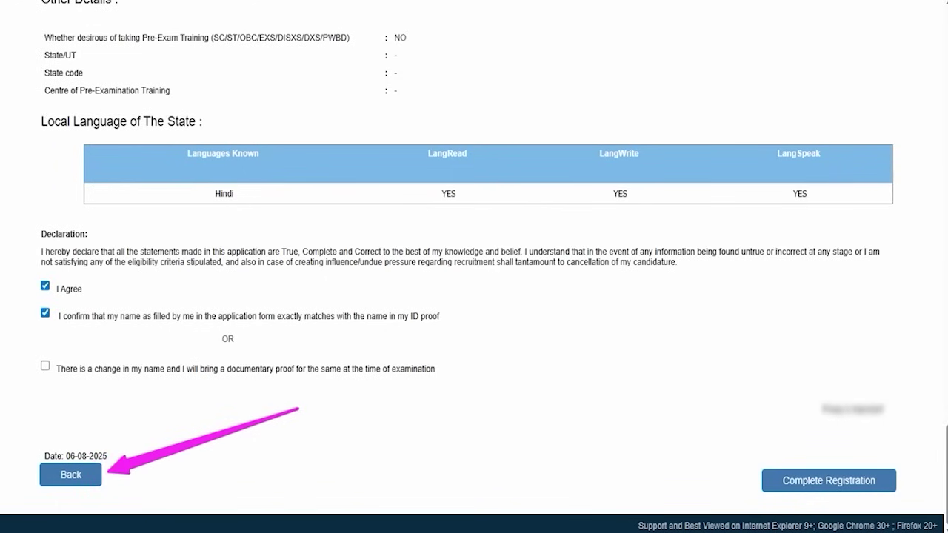
pyautogui.moveTo(652, 336)
pyautogui.mouseDown()
pyautogui.moveTo(735, 421)
pyautogui.moveTo(745, 444)
pyautogui.moveTo(764, 452)
pyautogui.mouseUp()
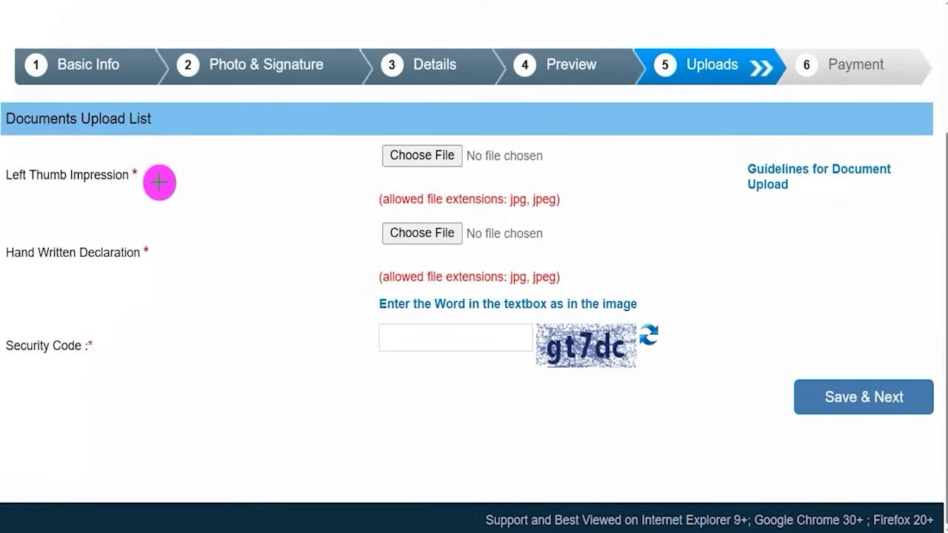
# - Mark the Left Thumb Impression and Hand Written Declaration entries and outline the Guidelines for Document Upload link
pyautogui.moveTo(155, 180); pyautogui.dragTo(178, 163)
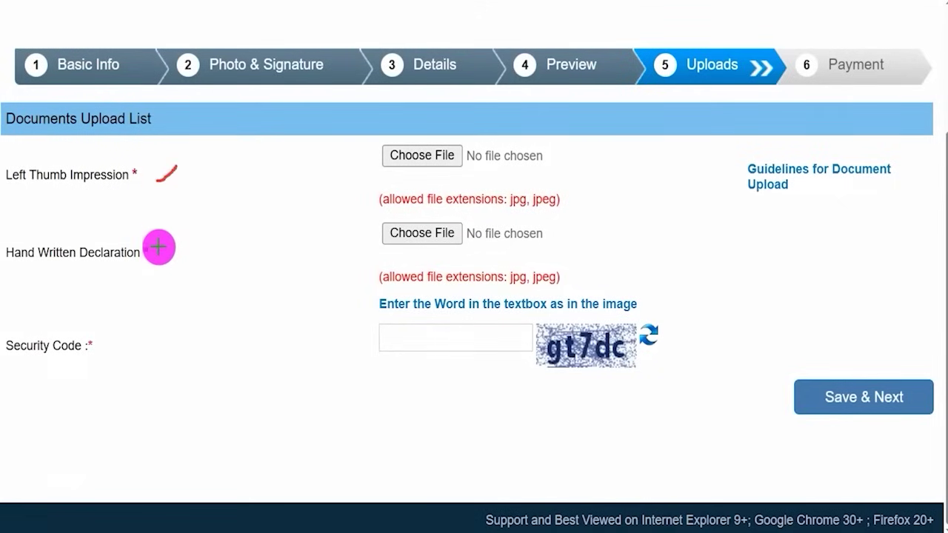
pyautogui.moveTo(156, 257); pyautogui.dragTo(189, 234)
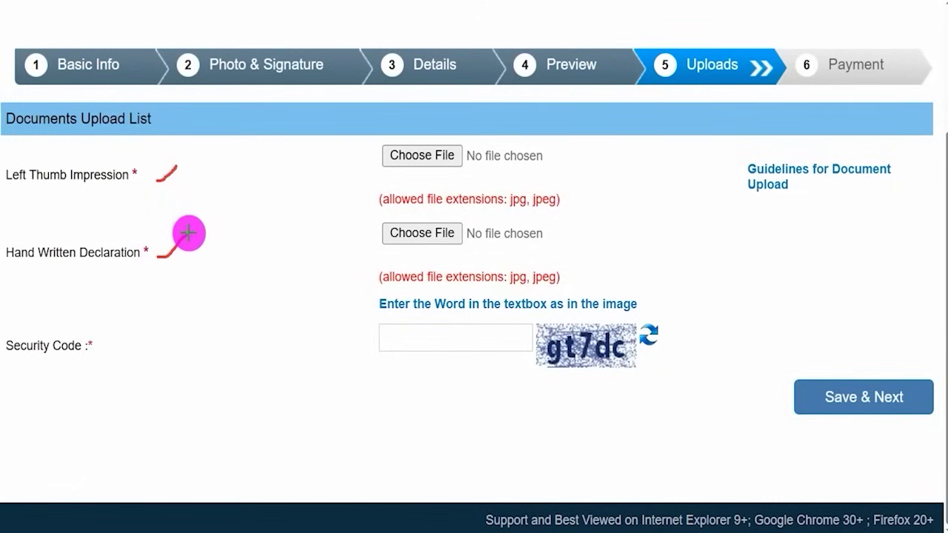
pyautogui.moveTo(711, 143)
pyautogui.mouseDown()
pyautogui.moveTo(879, 185)
pyautogui.moveTo(910, 210)
pyautogui.mouseUp()
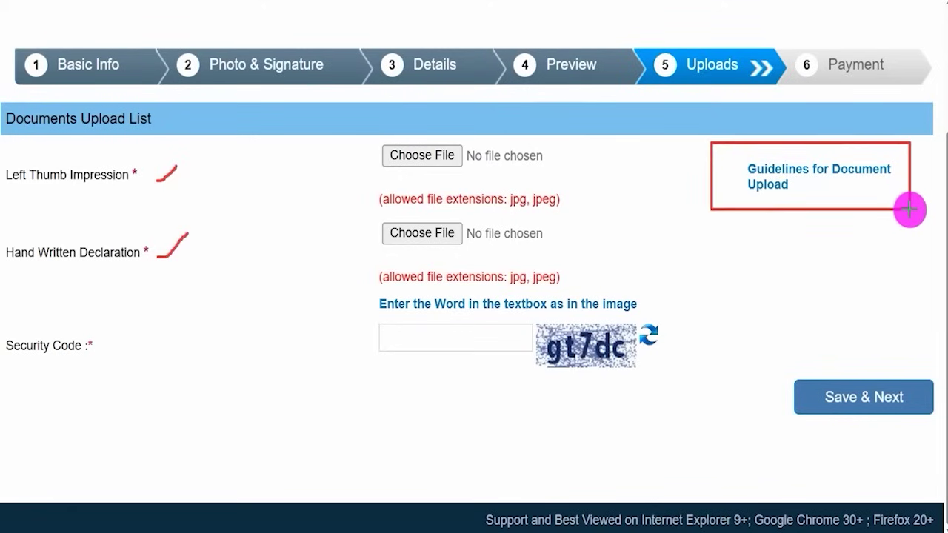
pyautogui.press('Escape')
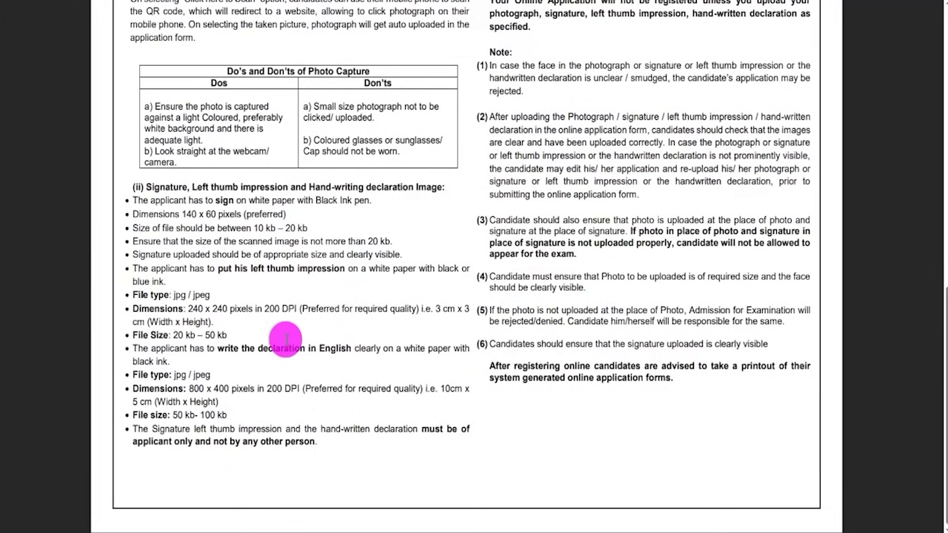
# - Examine the left thumb impression guidelines for paper and ink, file type, dimensions and file size
pyautogui.moveTo(252, 269); pyautogui.dragTo(285, 272)
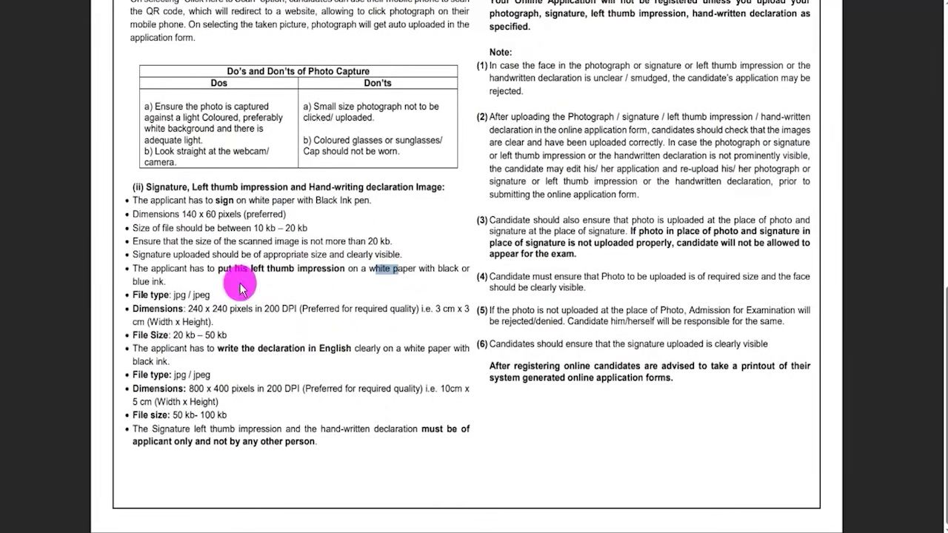
pyautogui.moveTo(131, 282); pyautogui.dragTo(208, 294)
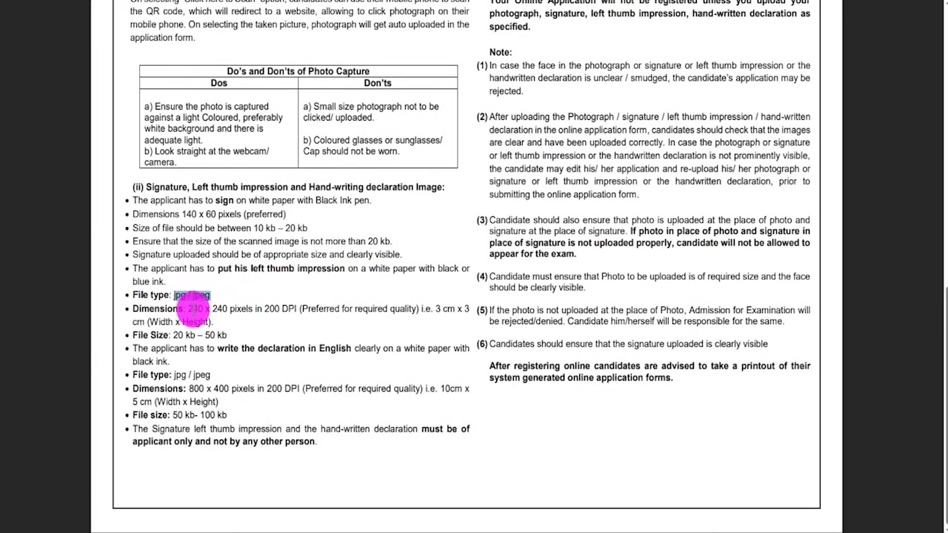
pyautogui.moveTo(188, 309); pyautogui.dragTo(235, 311)
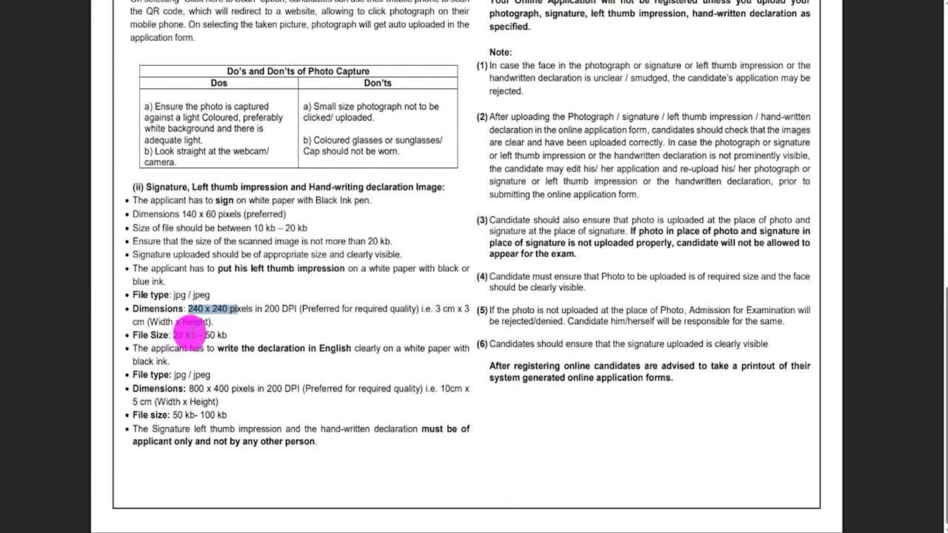
pyautogui.moveTo(173, 335); pyautogui.dragTo(221, 338)
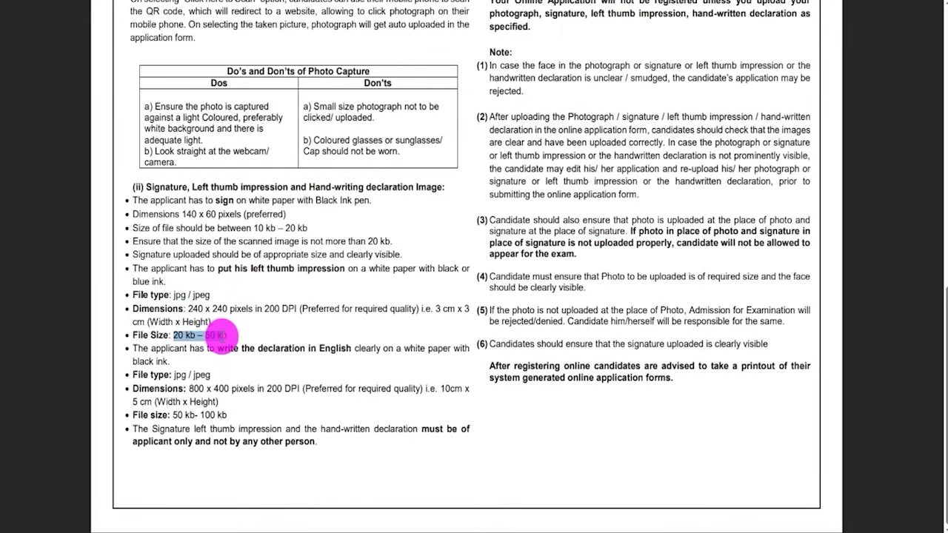
# - Examine the handwritten declaration guidelines for language, ink colour, file type, dimensions and file size
pyautogui.moveTo(218, 349); pyautogui.dragTo(303, 345)
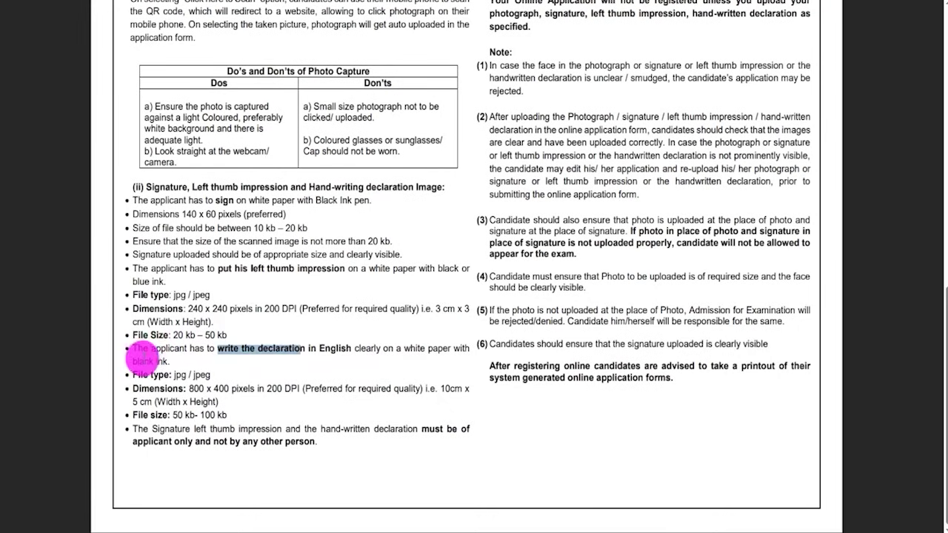
pyautogui.click(158, 363)
pyautogui.doubleClick(154, 363)
pyautogui.moveTo(171, 374); pyautogui.dragTo(211, 375)
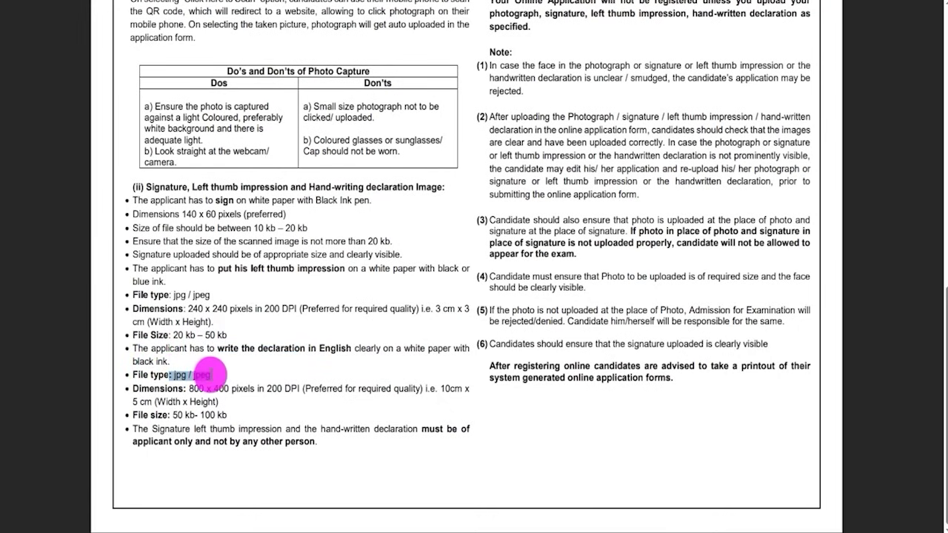
pyautogui.doubleClick(451, 388)
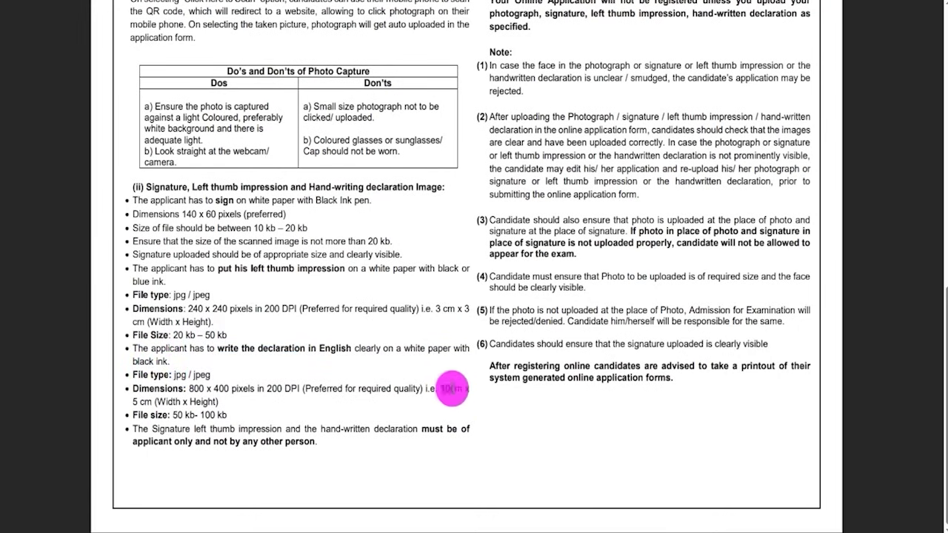
pyautogui.click(141, 400)
pyautogui.moveTo(155, 402); pyautogui.dragTo(227, 416)
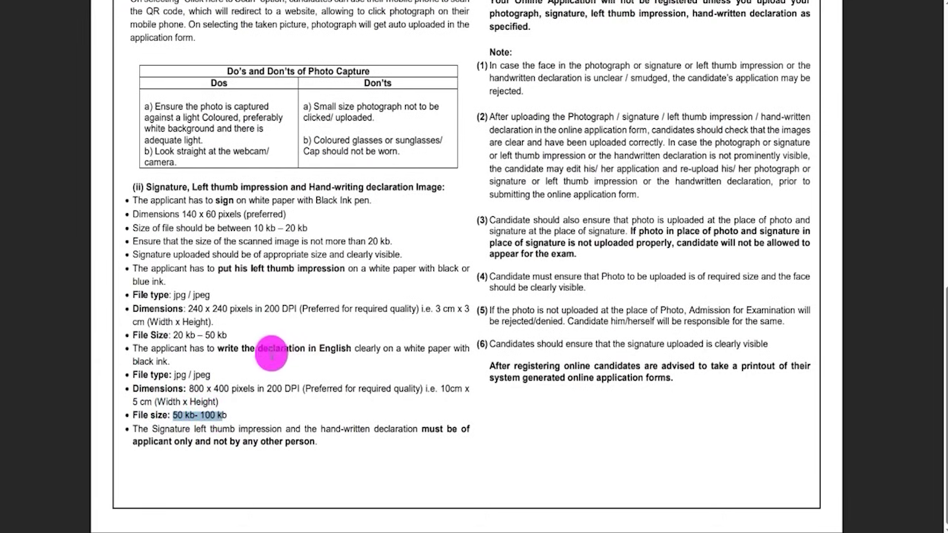
pyautogui.moveTo(262, 349); pyautogui.dragTo(290, 349)
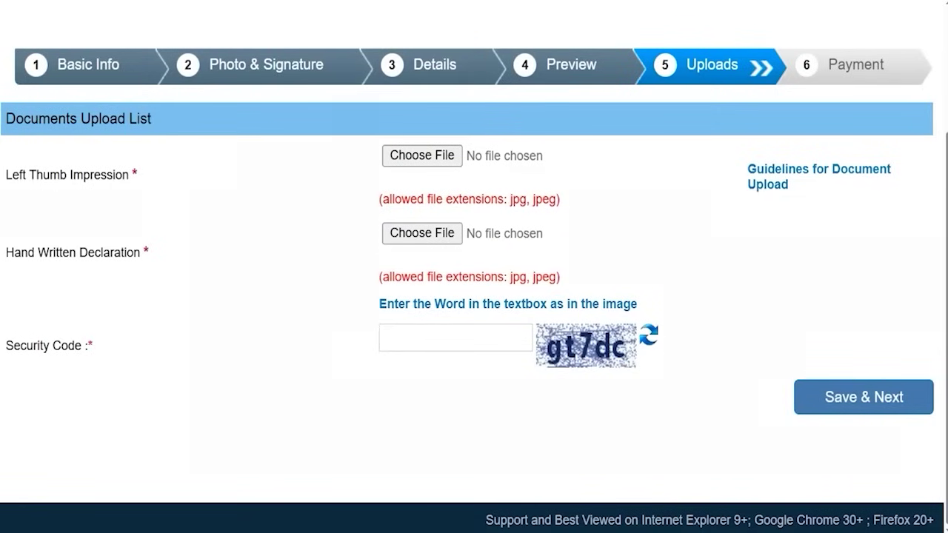
# - Mark both document file choosers, the security code image and its entry box, and the Save & Next option
pyautogui.moveTo(456, 157); pyautogui.dragTo(482, 137)
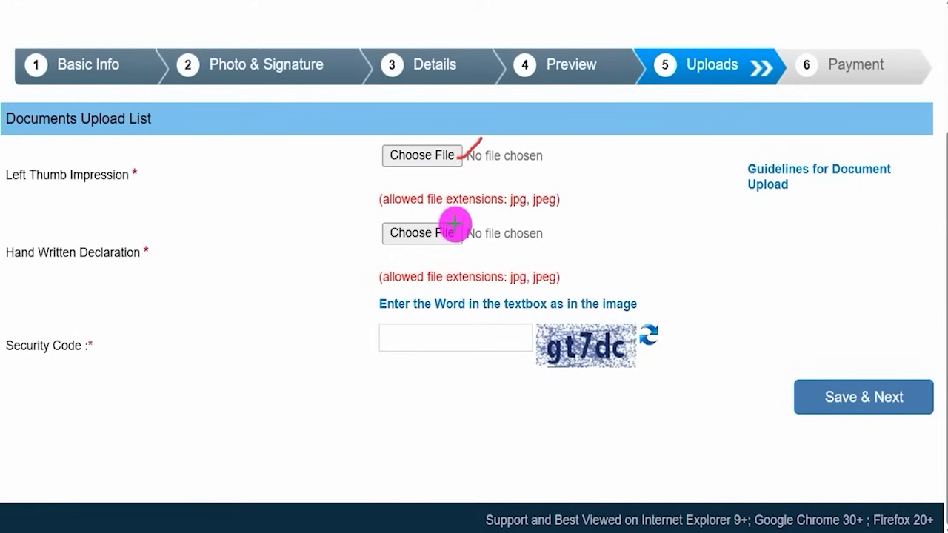
pyautogui.moveTo(457, 225); pyautogui.dragTo(488, 208)
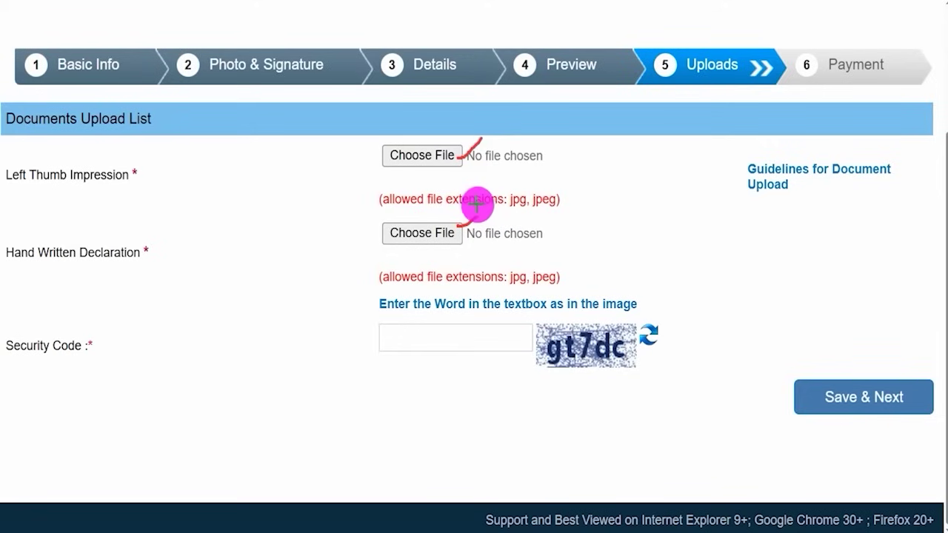
pyautogui.moveTo(556, 377); pyautogui.dragTo(648, 381)
pyautogui.moveTo(480, 339); pyautogui.dragTo(532, 304)
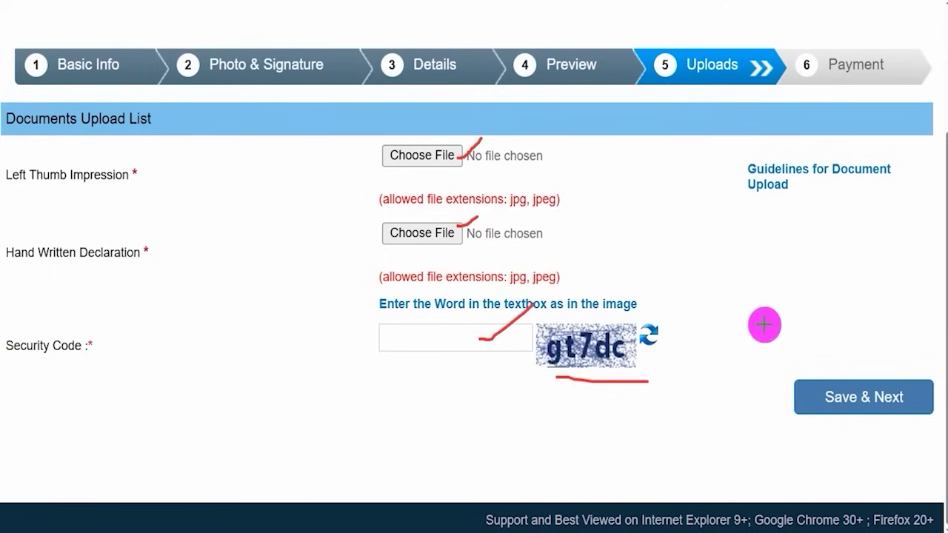
pyautogui.moveTo(715, 220); pyautogui.dragTo(806, 354)
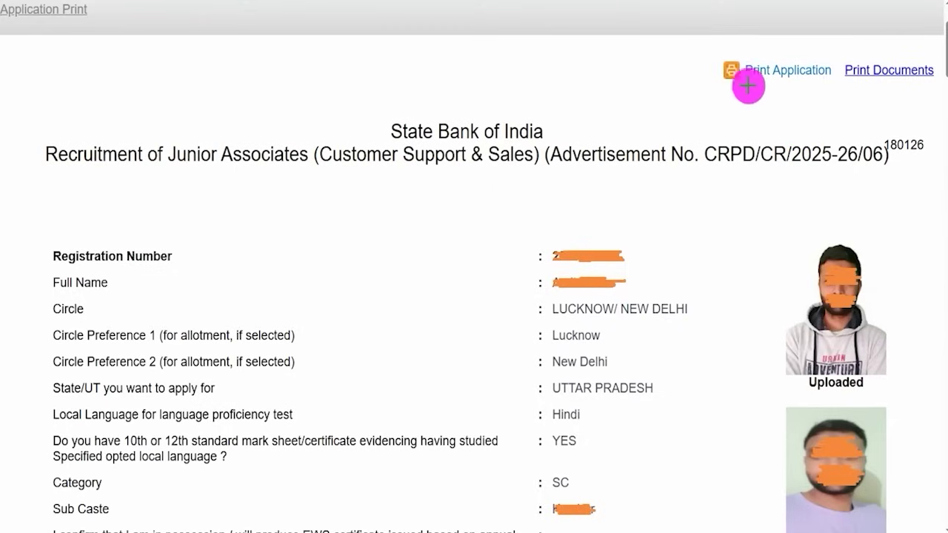
# - Outline the Print Application option on the application print page
pyautogui.moveTo(706, 43)
pyautogui.mouseDown()
pyautogui.moveTo(819, 72)
pyautogui.moveTo(838, 92)
pyautogui.mouseUp()
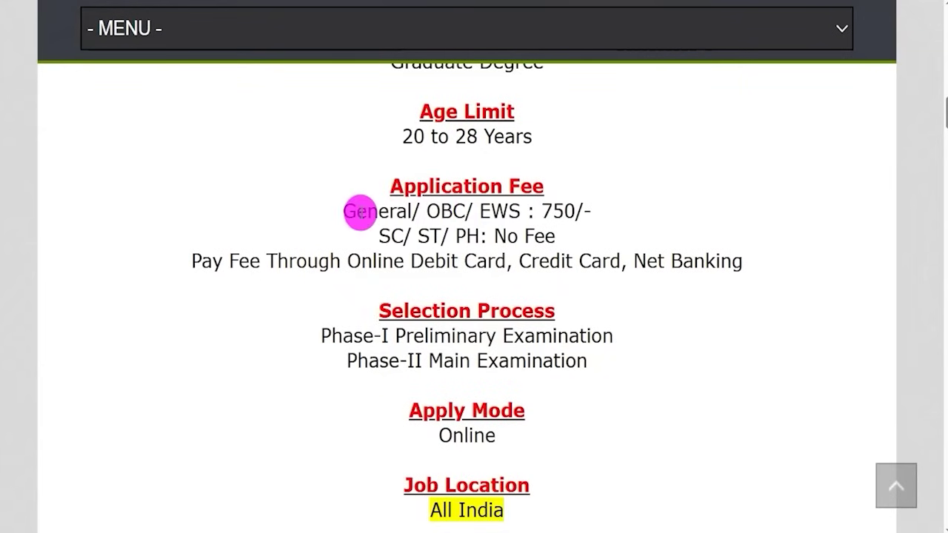
# - Review the application fee for each category and the accepted online payment methods on the job details page
pyautogui.moveTo(358, 212); pyautogui.dragTo(589, 212)
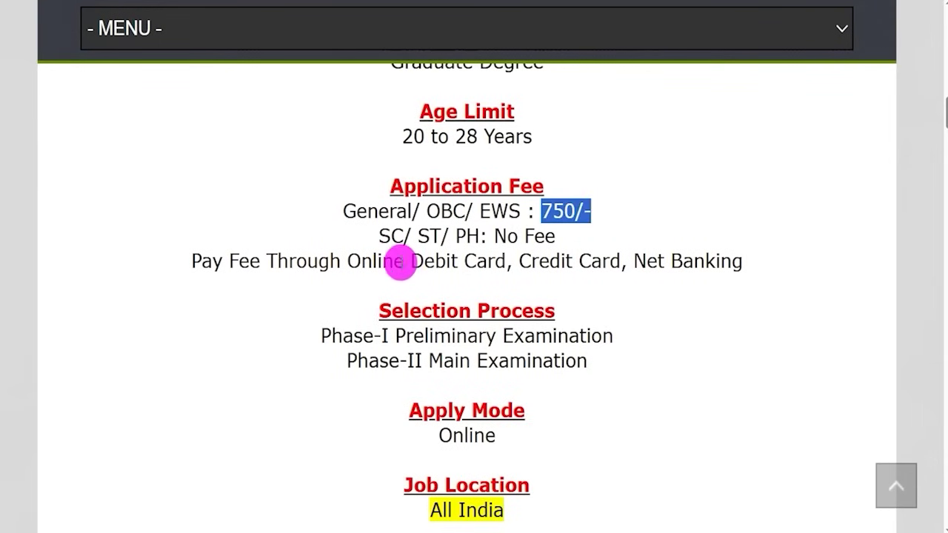
pyautogui.moveTo(409, 262); pyautogui.dragTo(450, 261)
pyautogui.moveTo(520, 261); pyautogui.dragTo(713, 263)
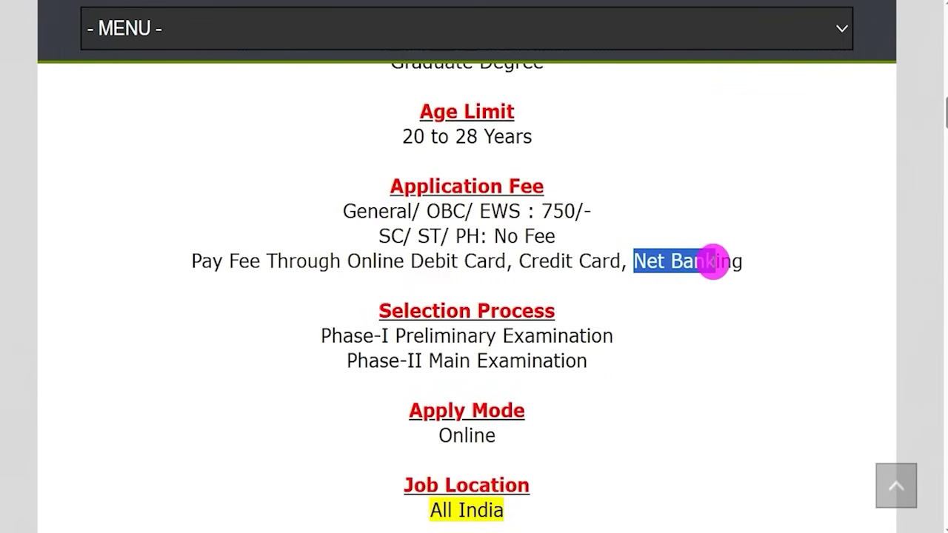
pyautogui.moveTo(378, 236); pyautogui.dragTo(530, 236)
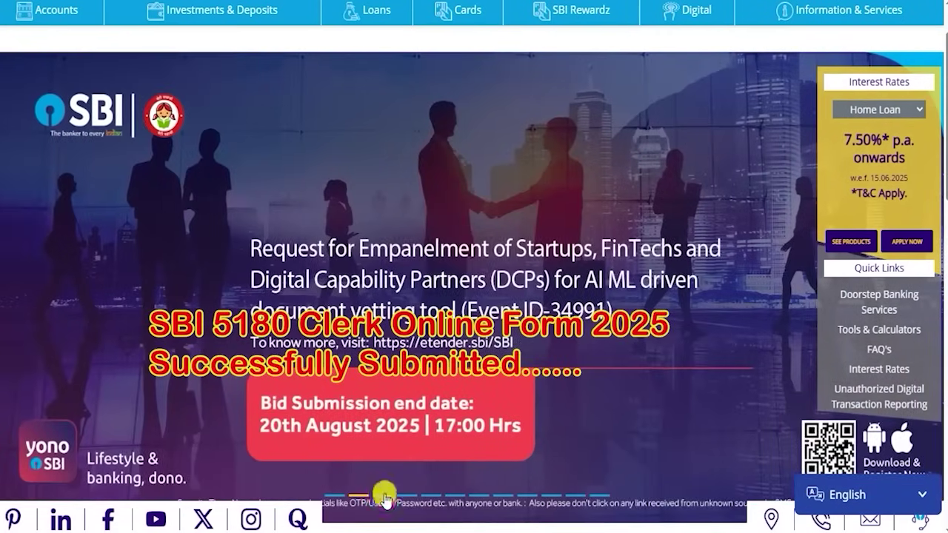
pyautogui.click(384, 496)
pyautogui.click(410, 495)
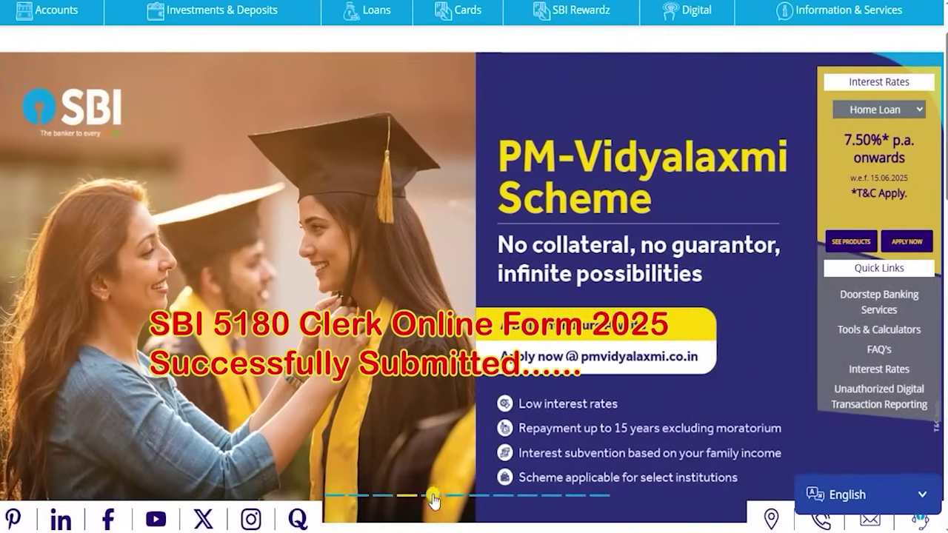
pyautogui.click(433, 496)
pyautogui.click(456, 496)
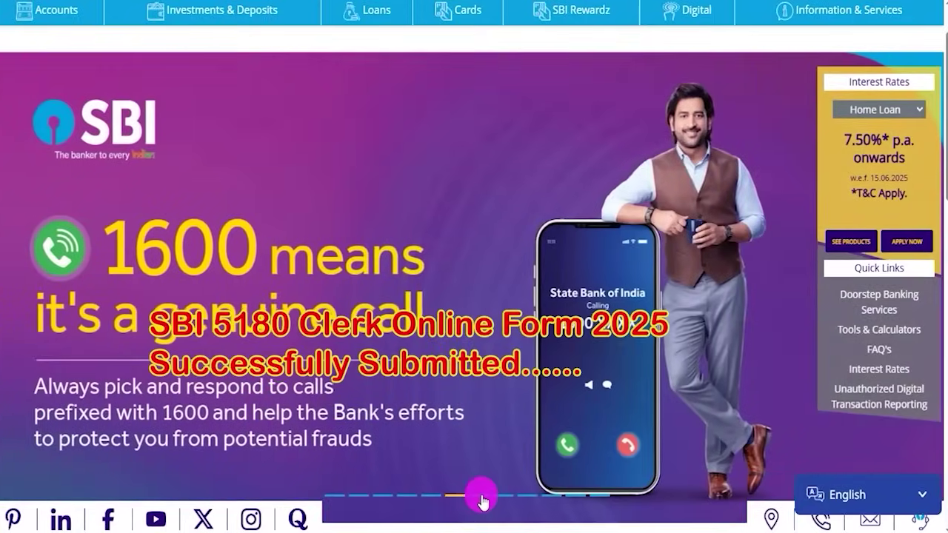
pyautogui.click(482, 498)
pyautogui.click(505, 498)
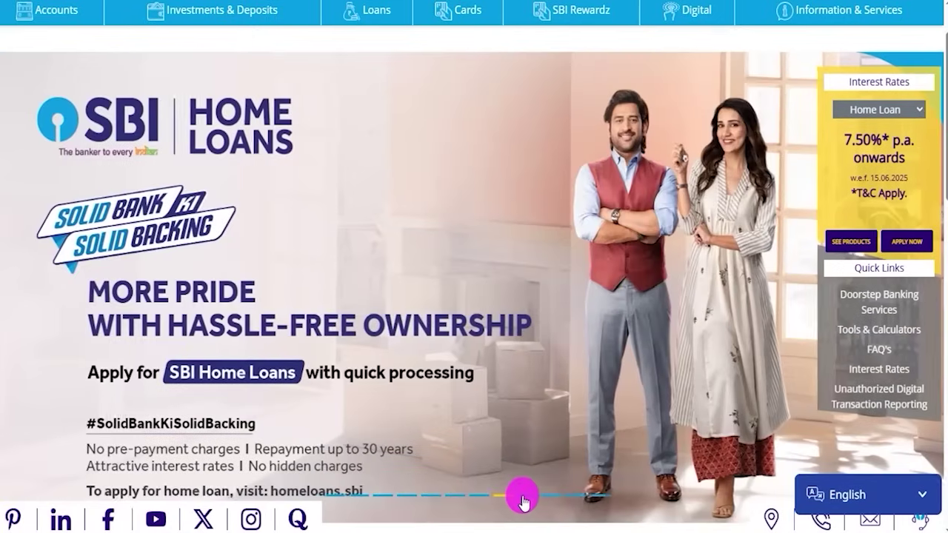
pyautogui.click(535, 498)
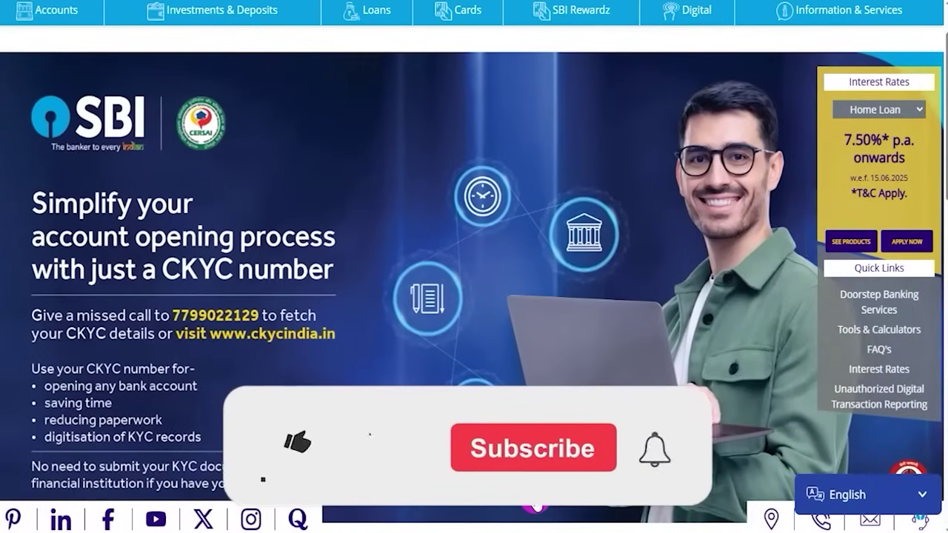